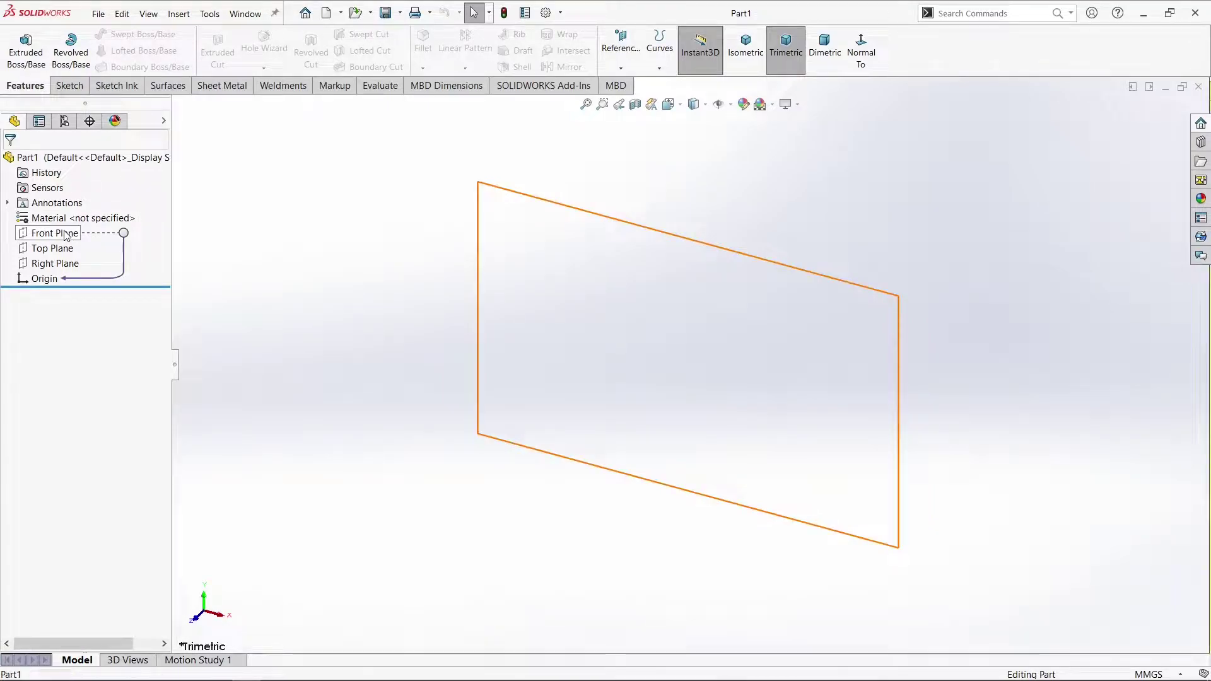
Start a sketch on the Front Plane and draw a vertical midpoint line centred on the origin
left_click(67, 234)
left_click(80, 210)
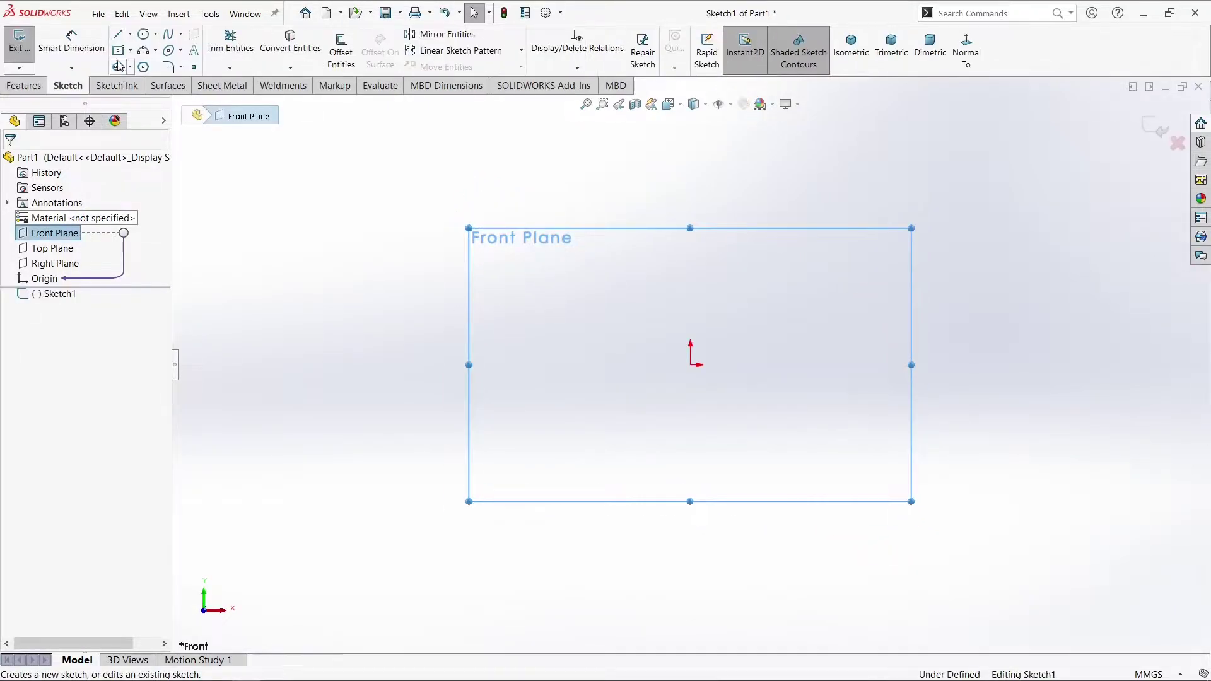
left_click(130, 35)
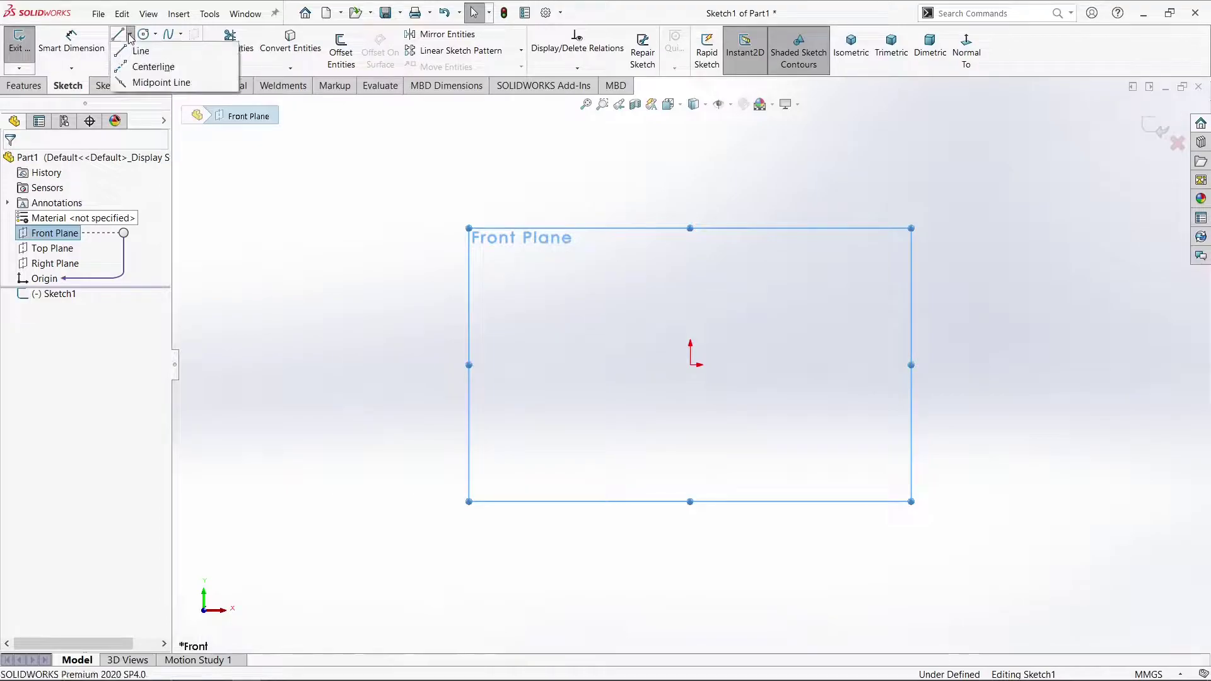
left_click(151, 67)
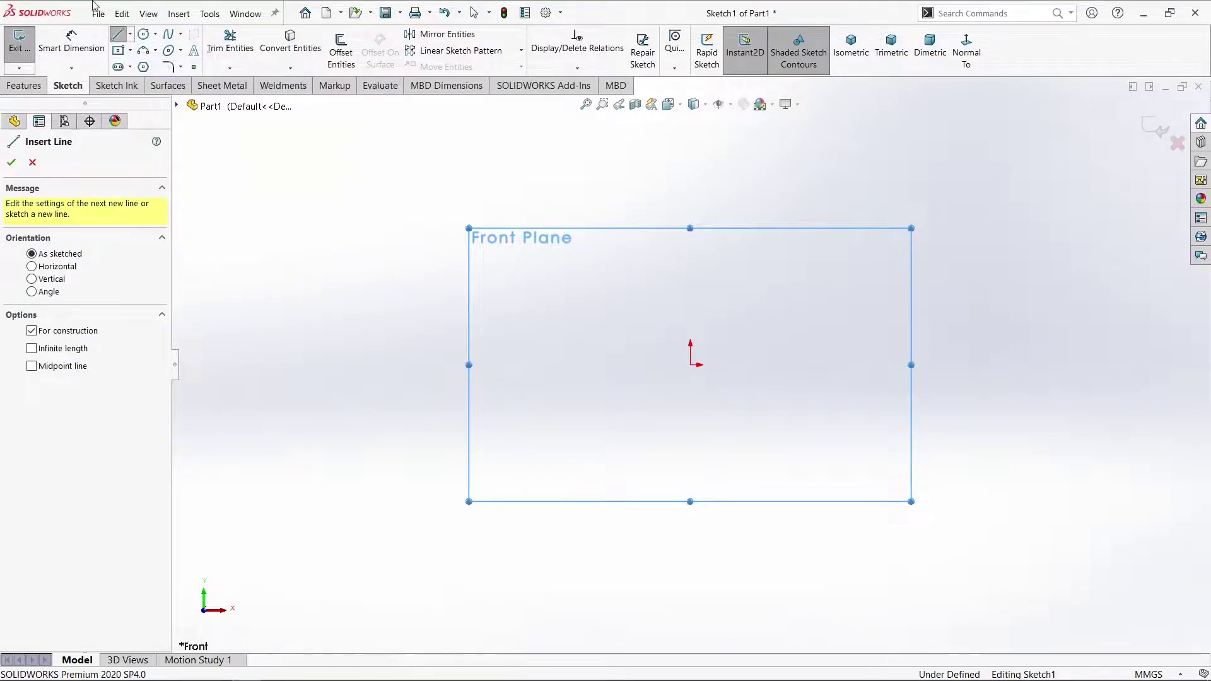
left_click(130, 35)
left_click(145, 81)
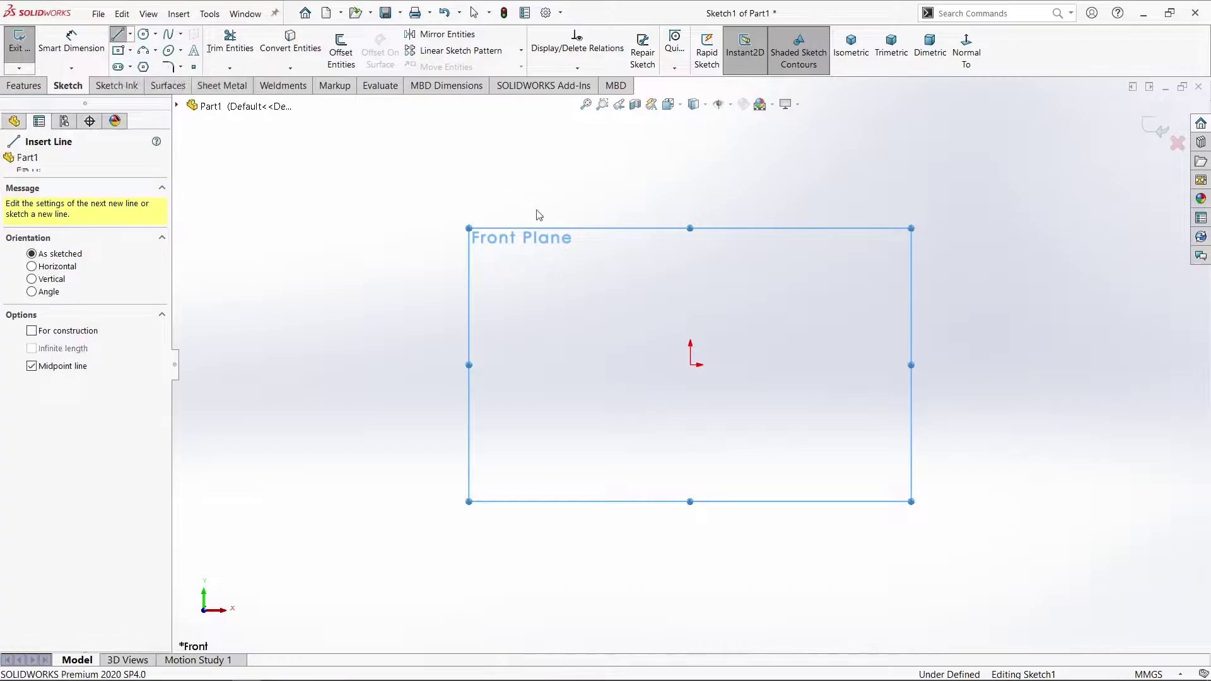
left_click(691, 365)
left_click(691, 225)
right_click(691, 226)
left_click(706, 234)
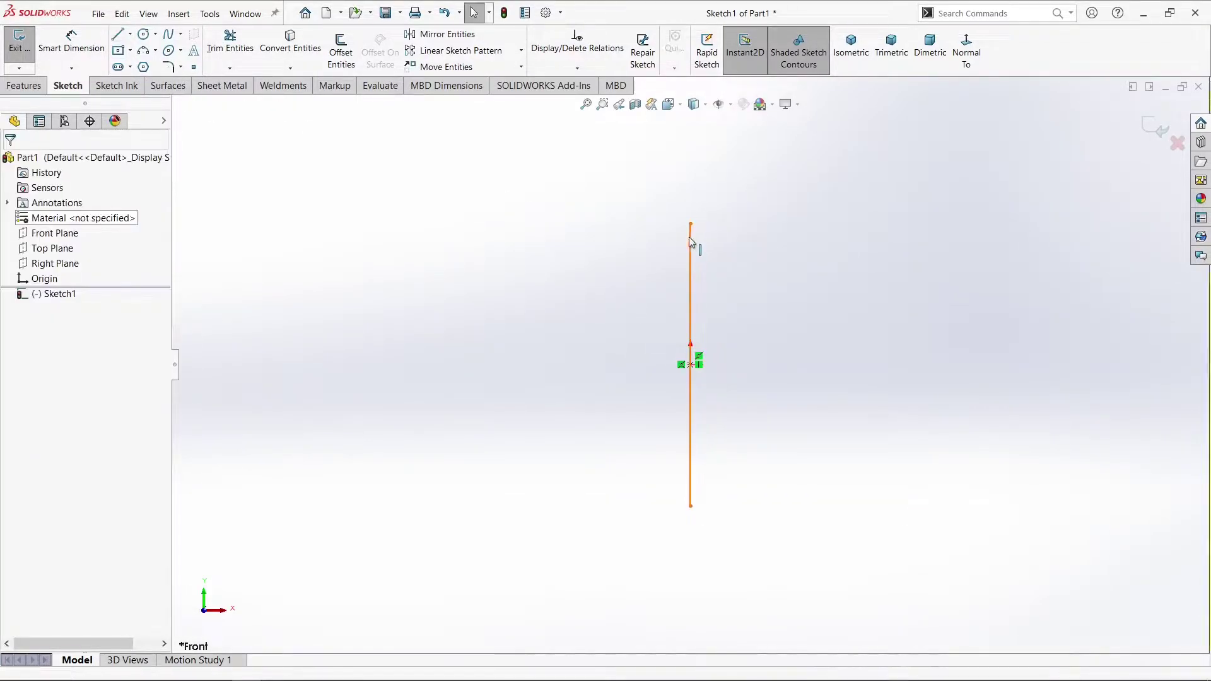
Convert the vertical line through the origin to construction geometry
right_click(690, 237)
left_click(719, 219)
left_click(523, 209)
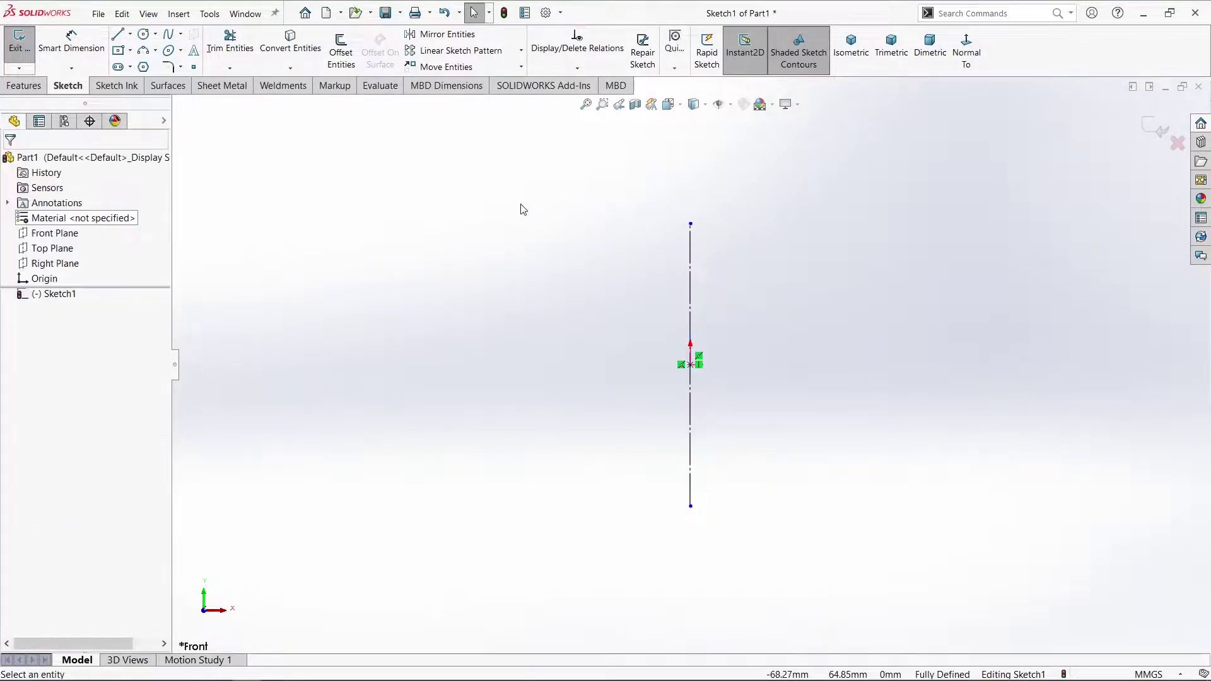
Sketch a circle of about 11 mm radius, centred level with the origin and about 88 mm to its left
left_click(144, 35)
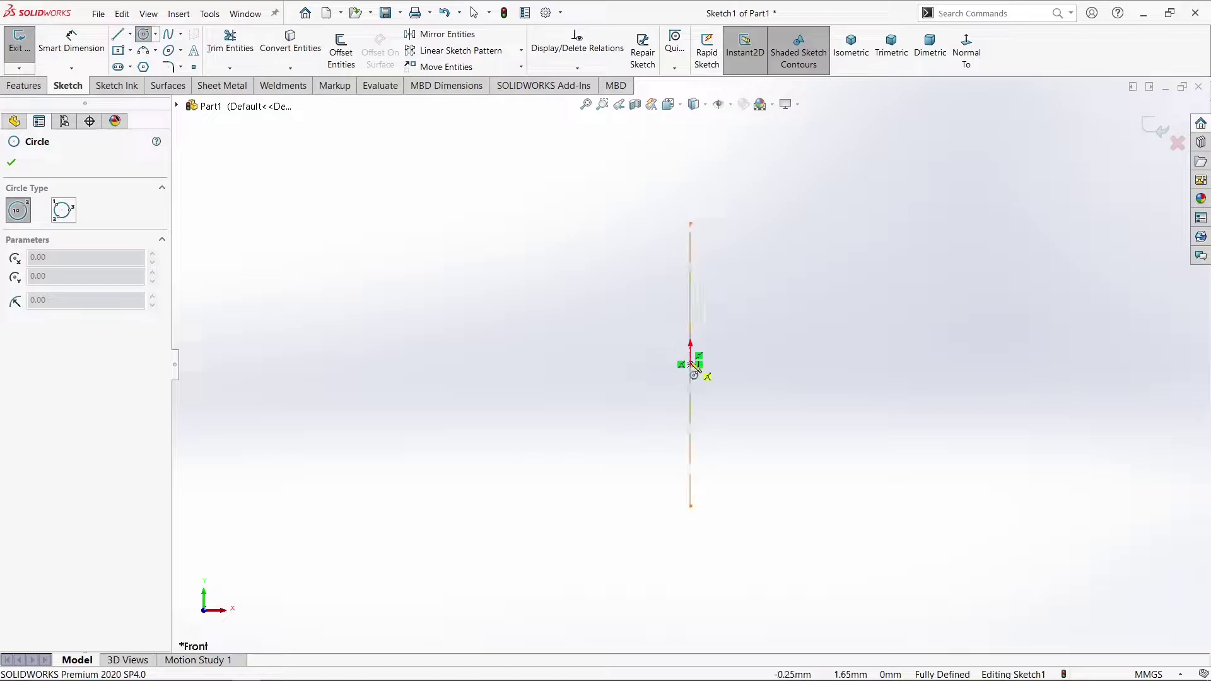
left_click(471, 365)
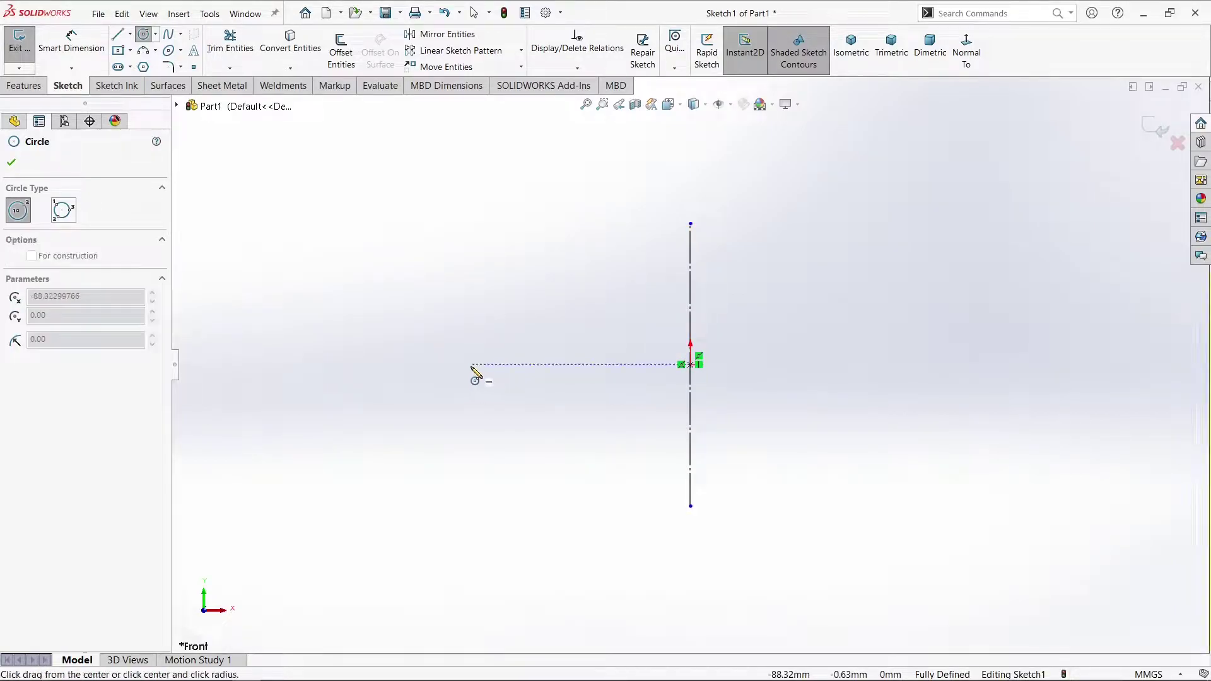
left_click(491, 344)
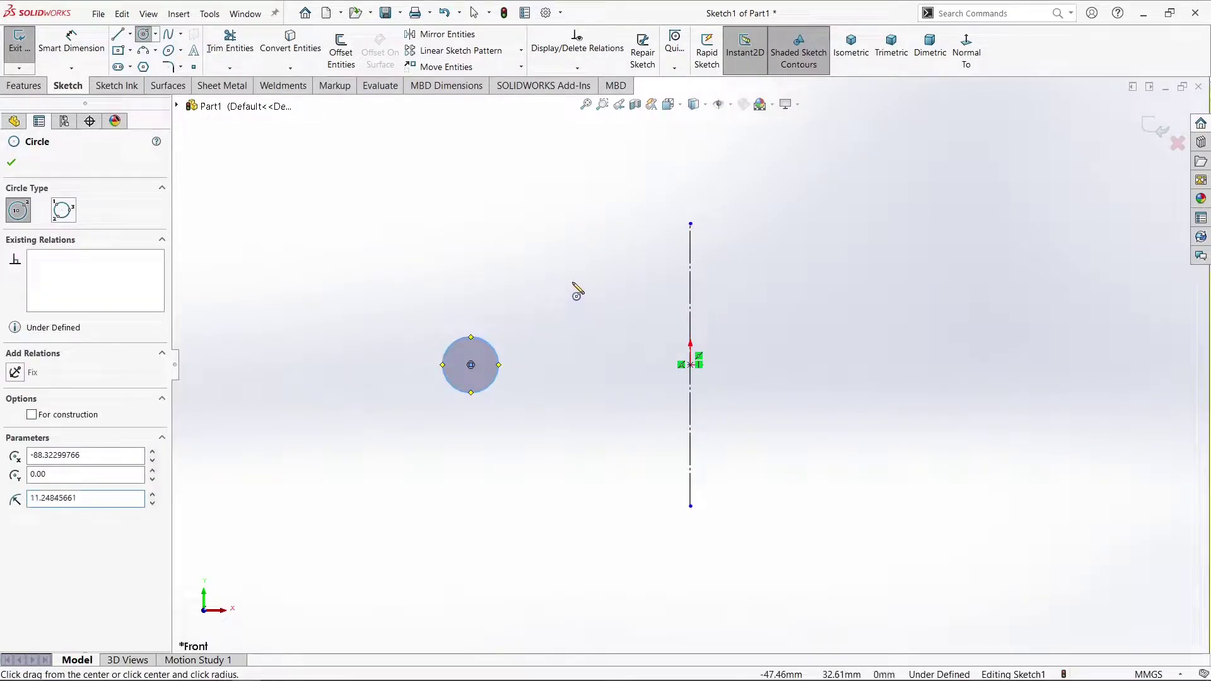
Dimension the circle's diameter as 26 mm
key("d")
left_click(494, 347)
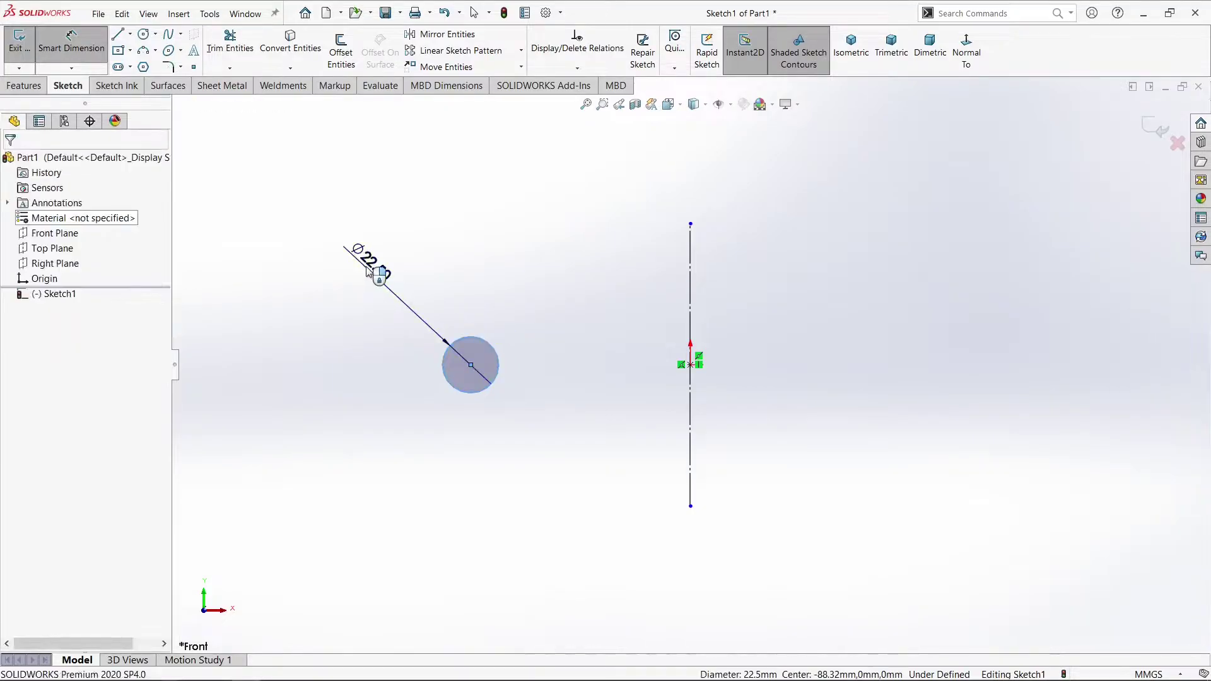
left_click(367, 261)
type("26")
key("Return")
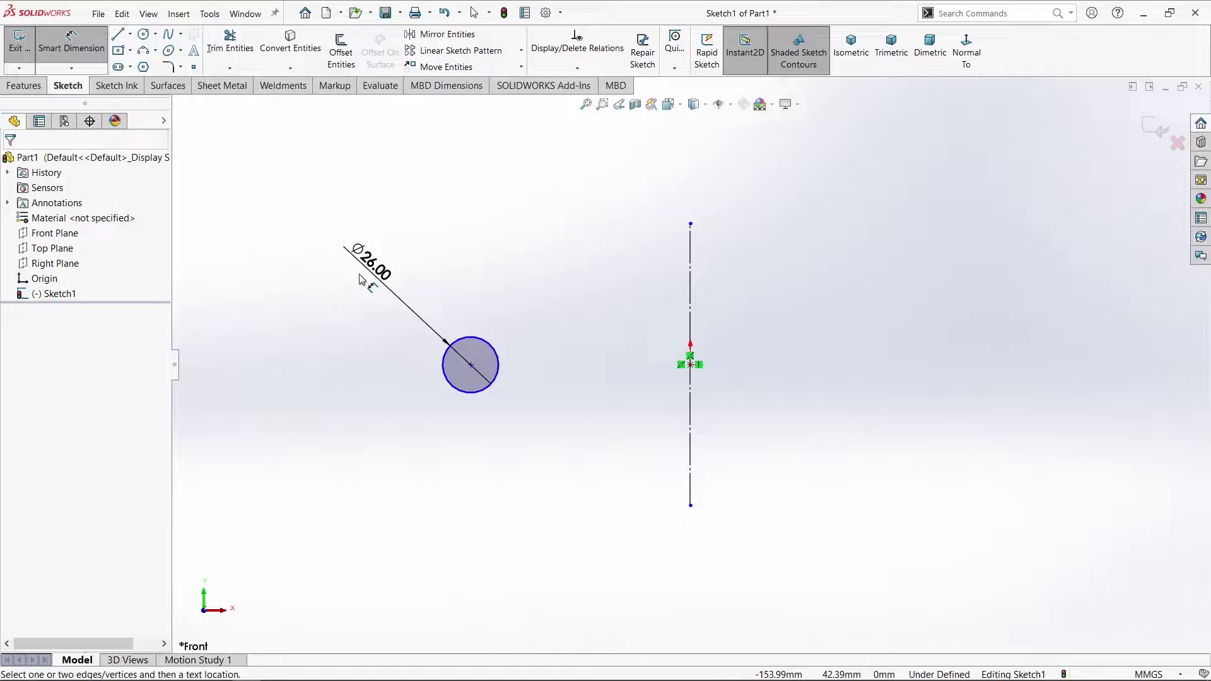
Add a doubled-distance dimension of 250 mm from the circle's centre across the vertical centerline
left_click(471, 365)
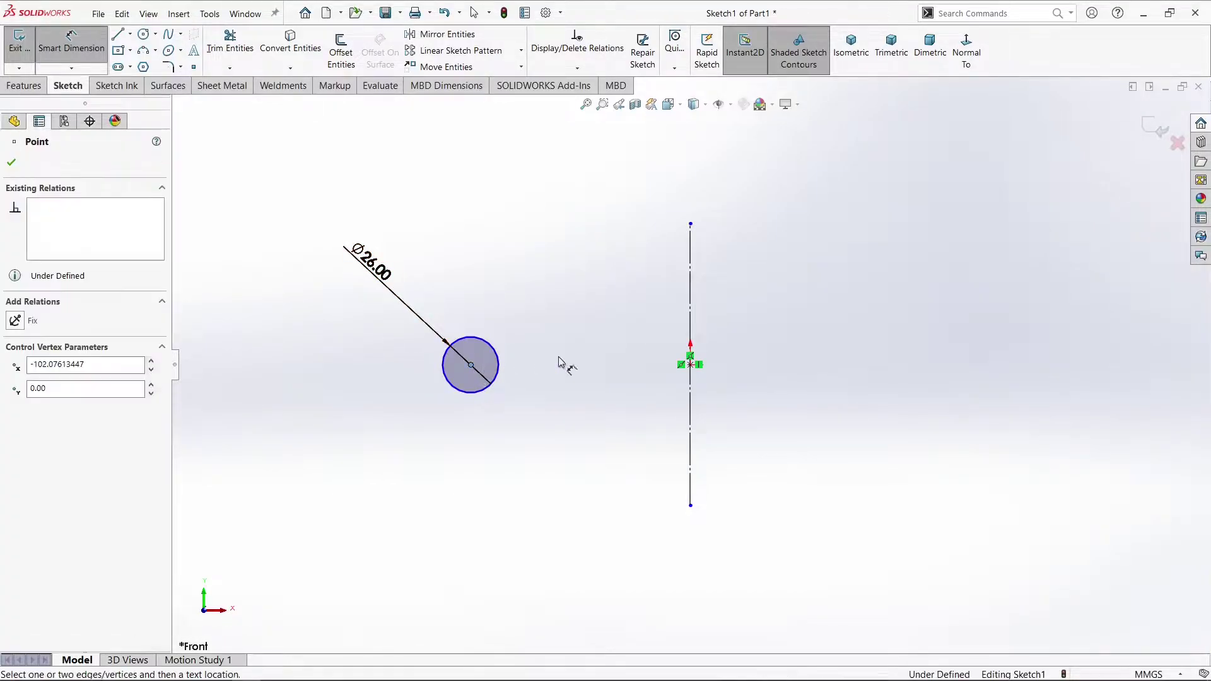
left_click(691, 331)
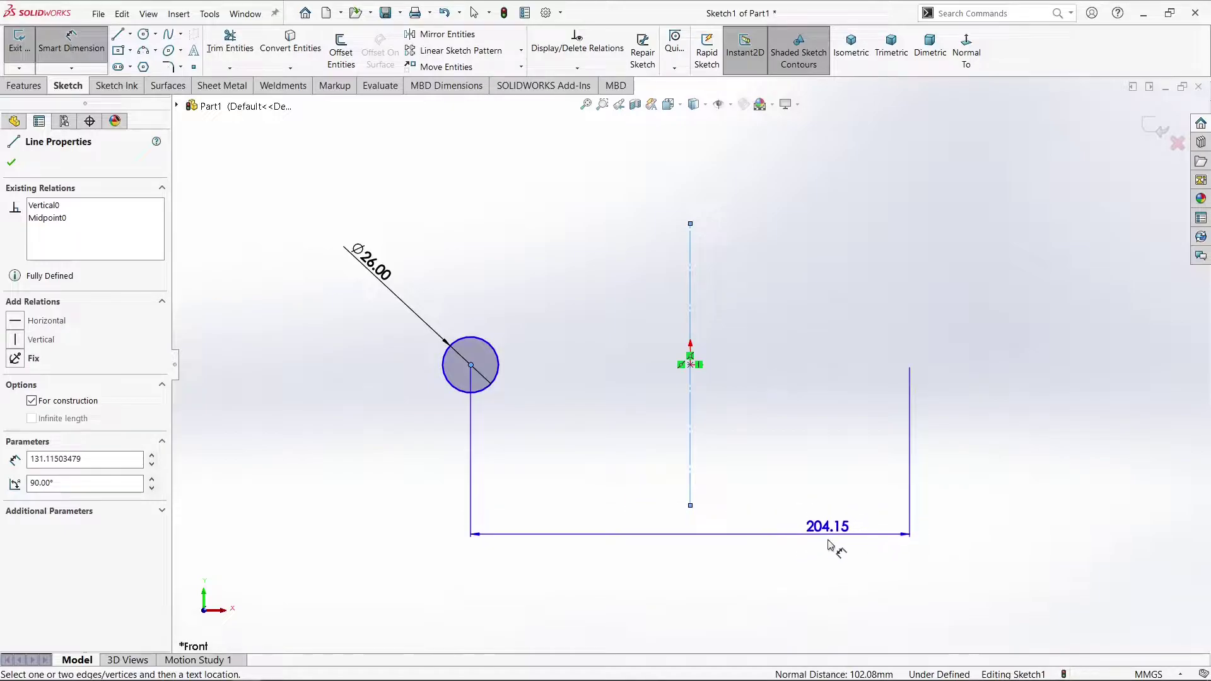
left_click(829, 551)
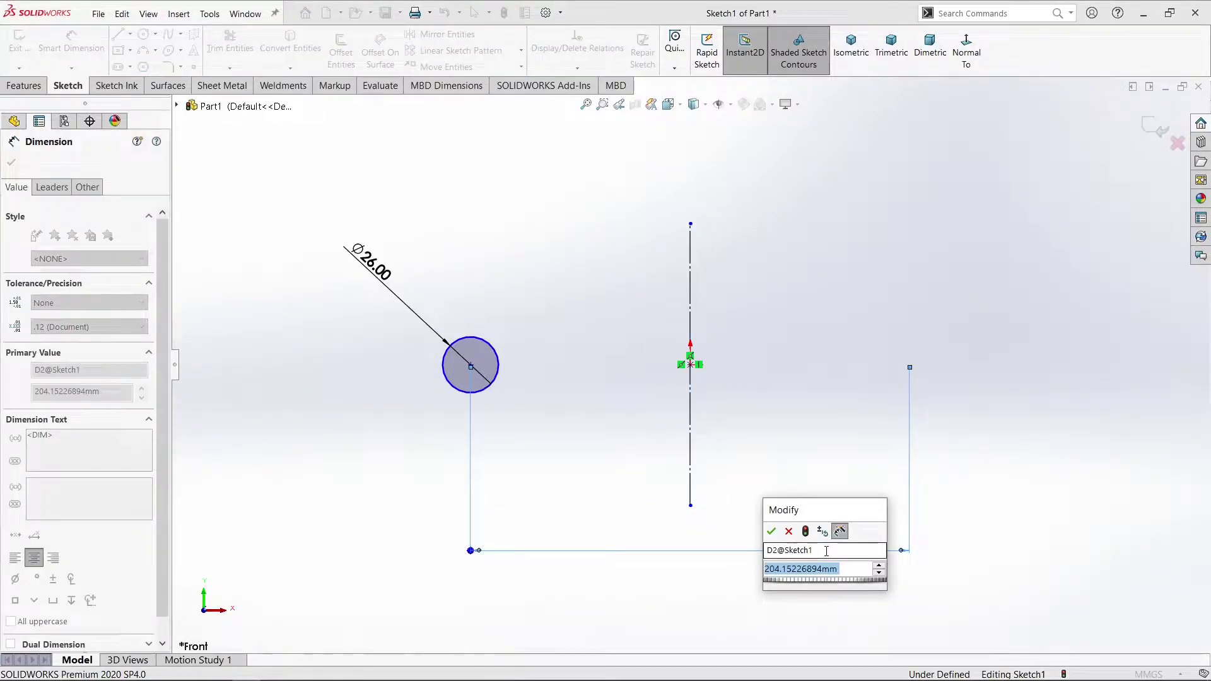
type("250")
key("Return")
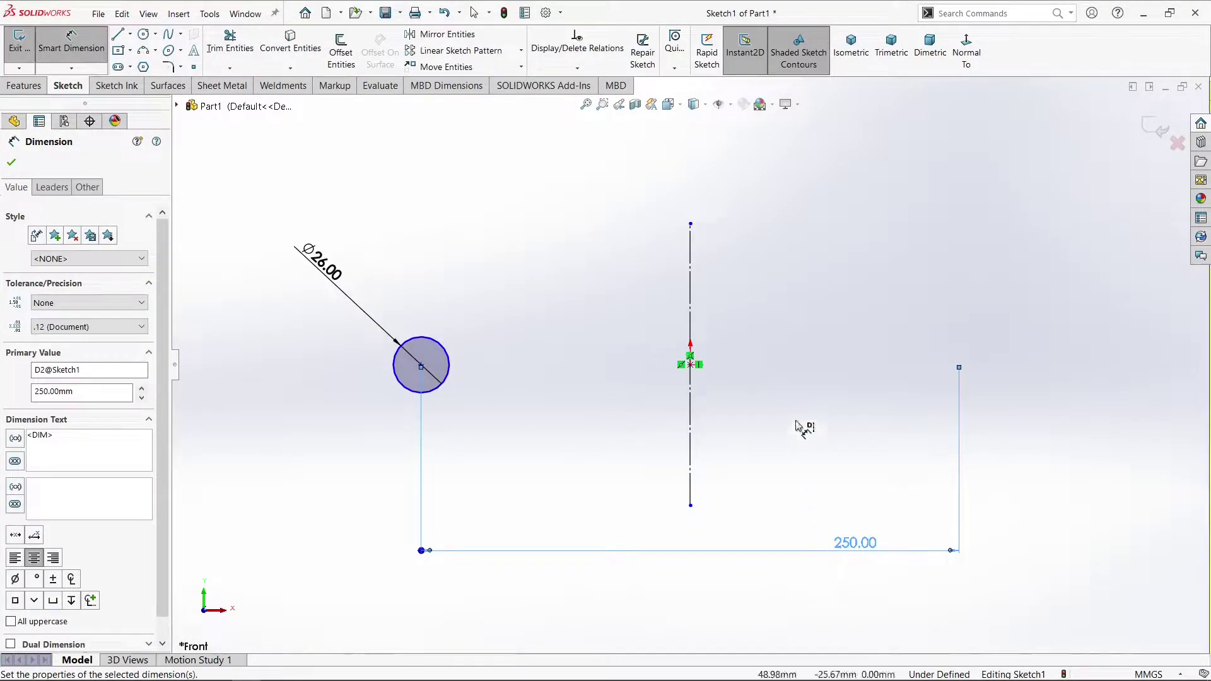
left_click(796, 426)
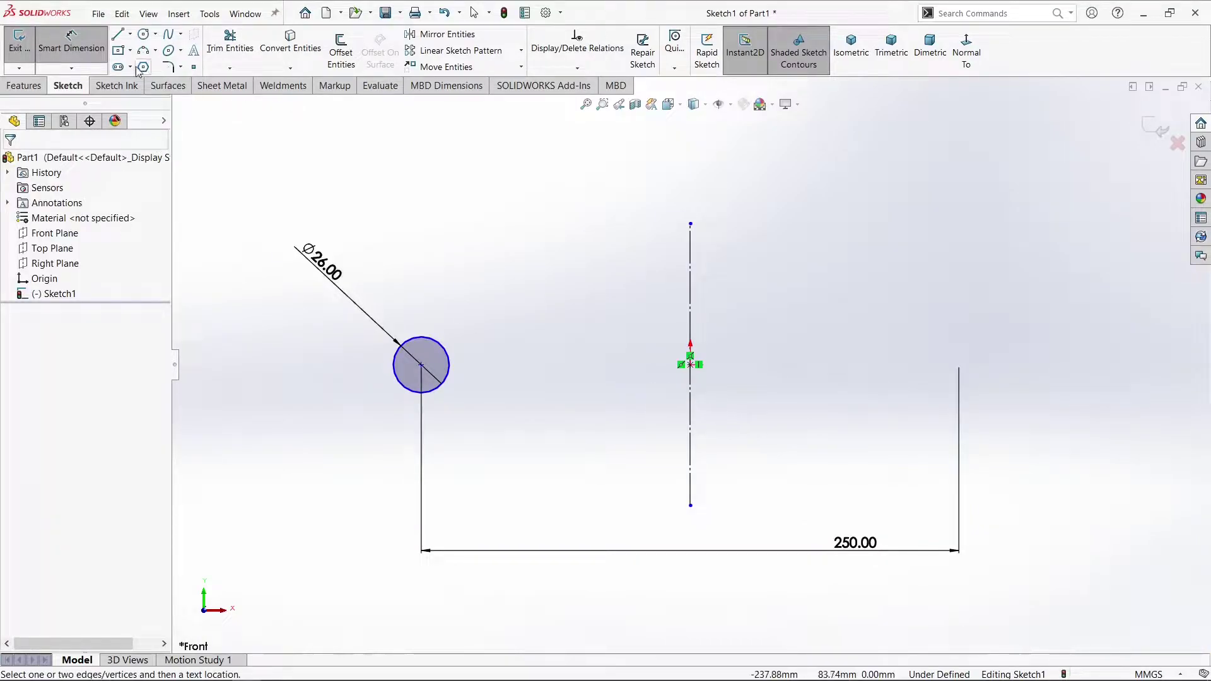
Sketch a center rectangle about 21 by 40 mm between the circle and the centerline, centred level with the origin
left_click(118, 50)
left_click(130, 50)
key("Escape")
key("Escape")
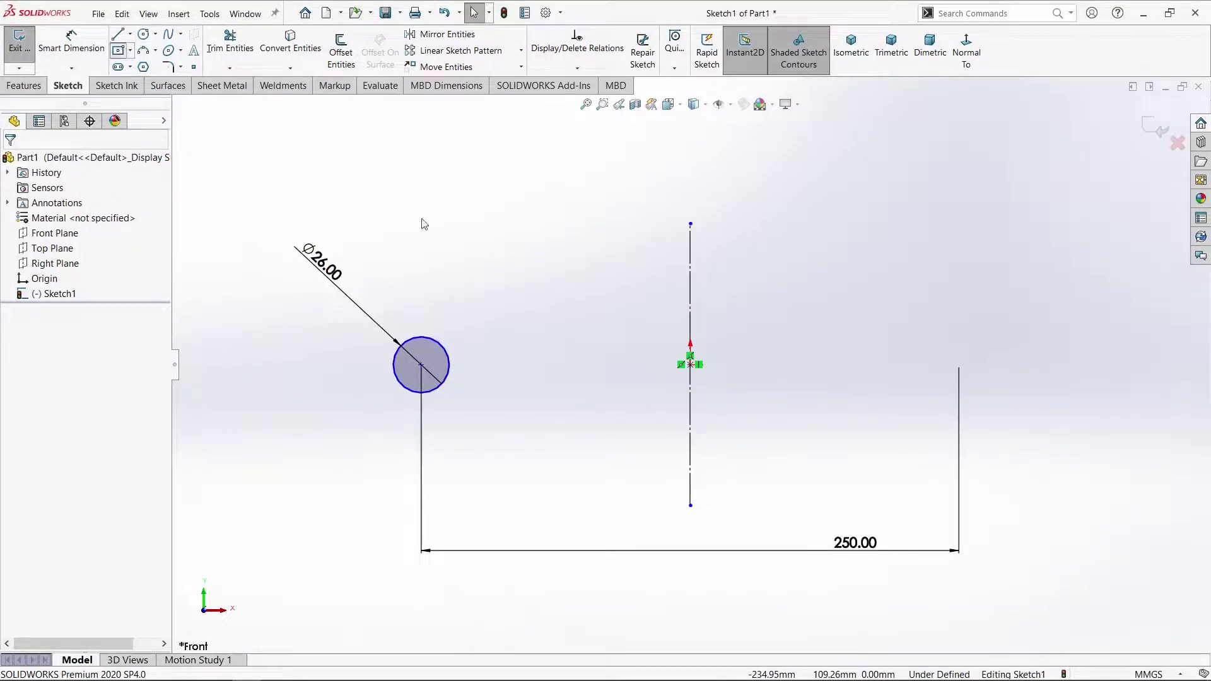
left_click(602, 365)
left_click(624, 322)
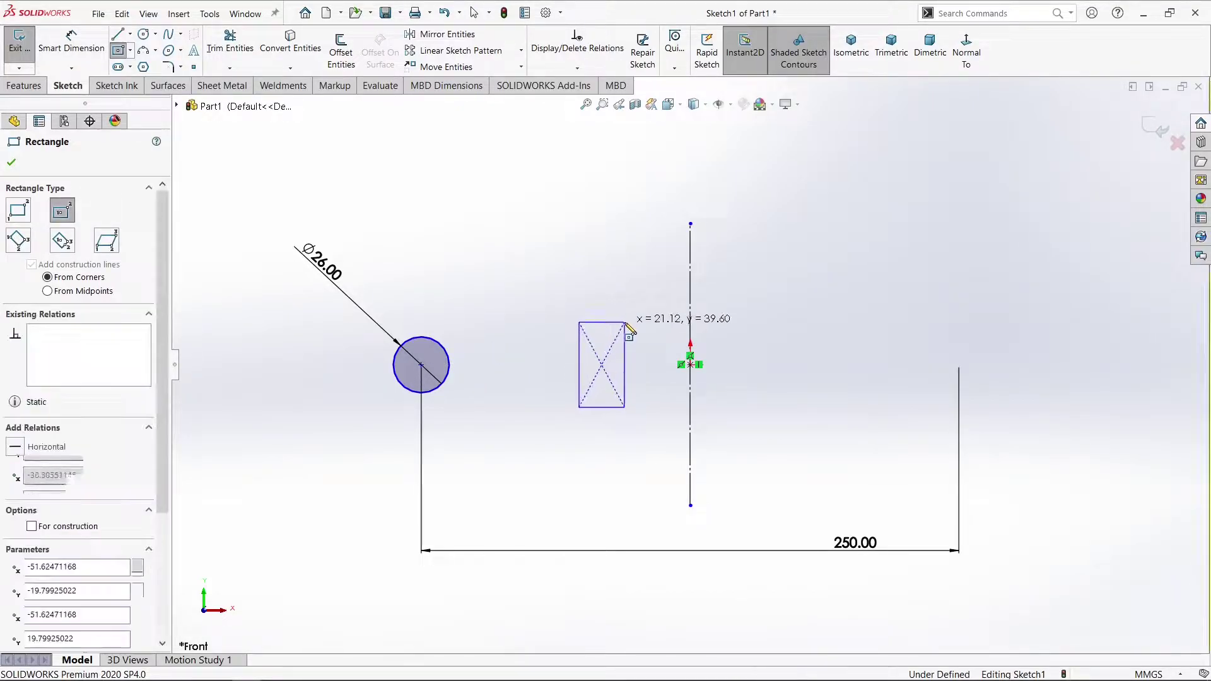
Dimension the rectangle's left edge across the centerline as a doubled distance of 50 mm
left_click(71, 43)
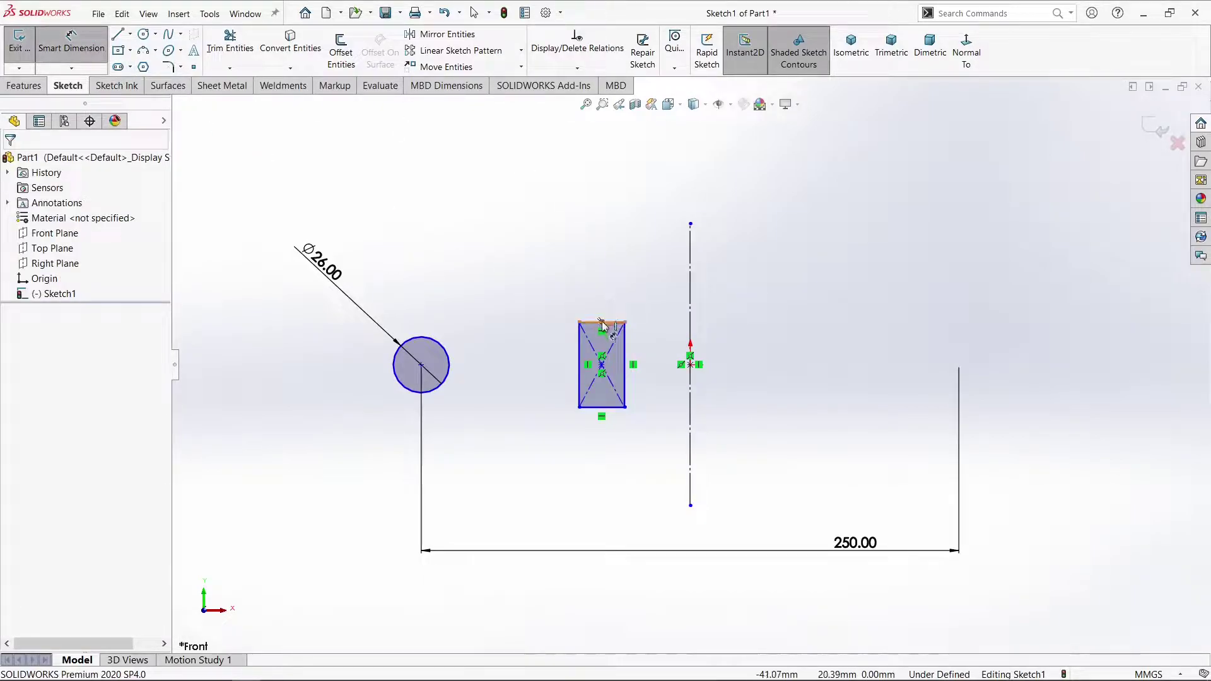
left_click(579, 364)
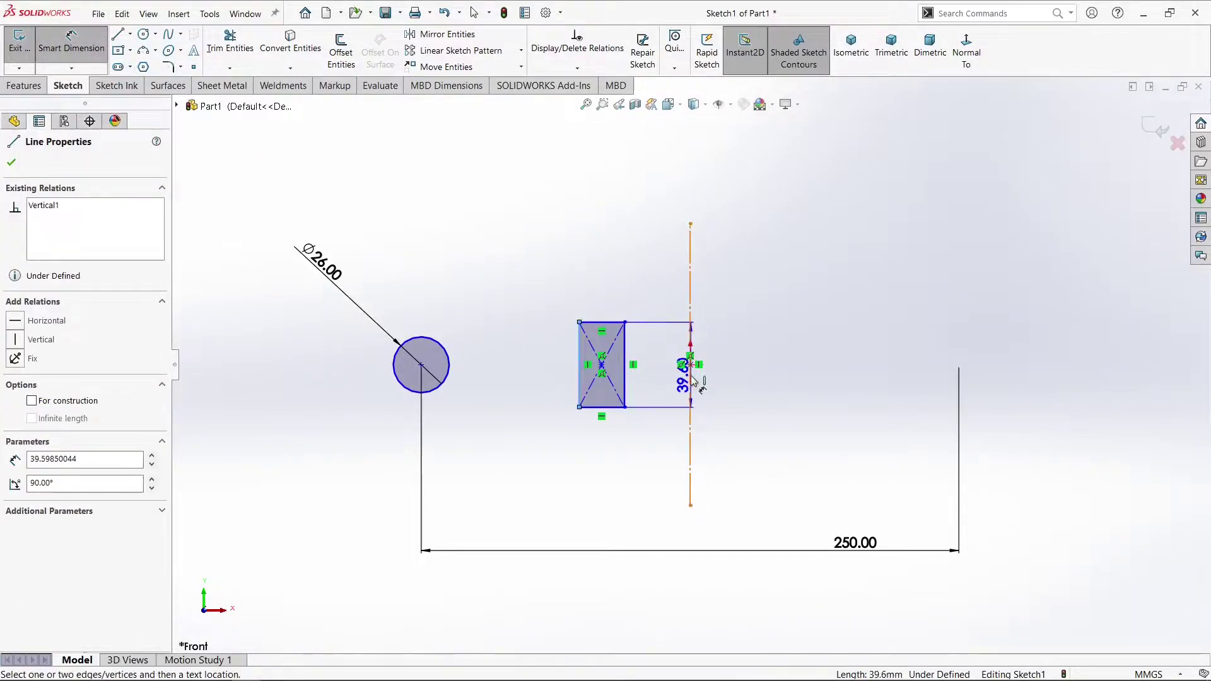
left_click(690, 381)
left_click(759, 331)
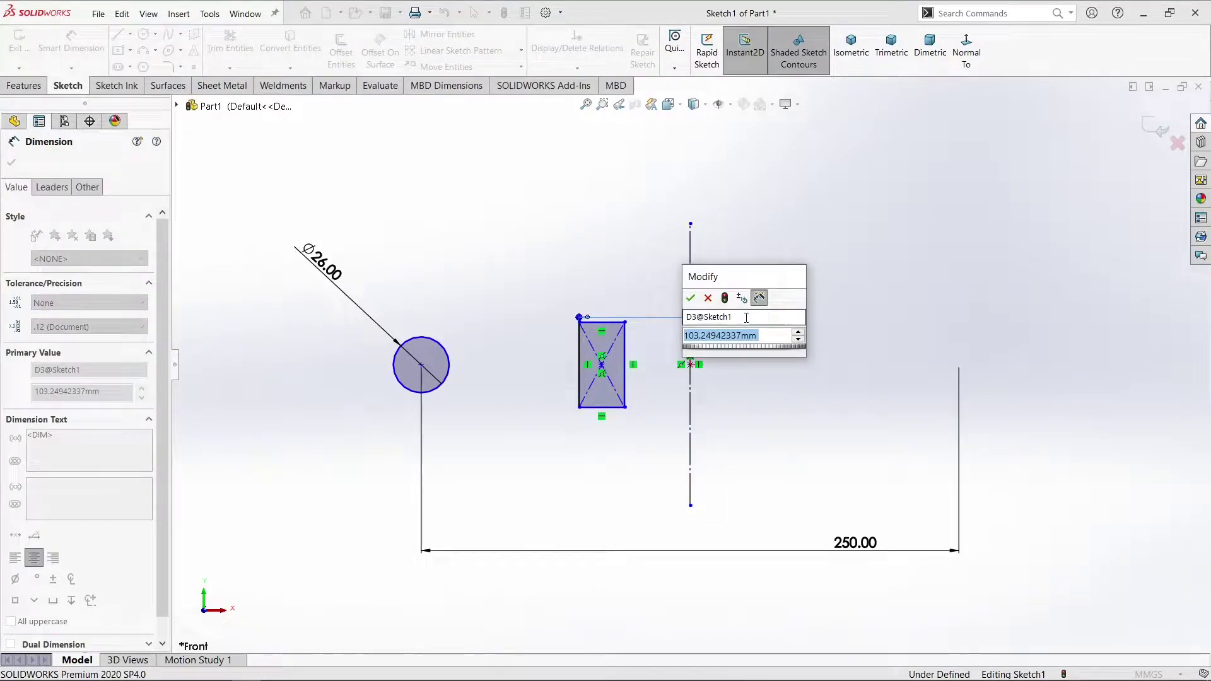
type("50")
key("Return")
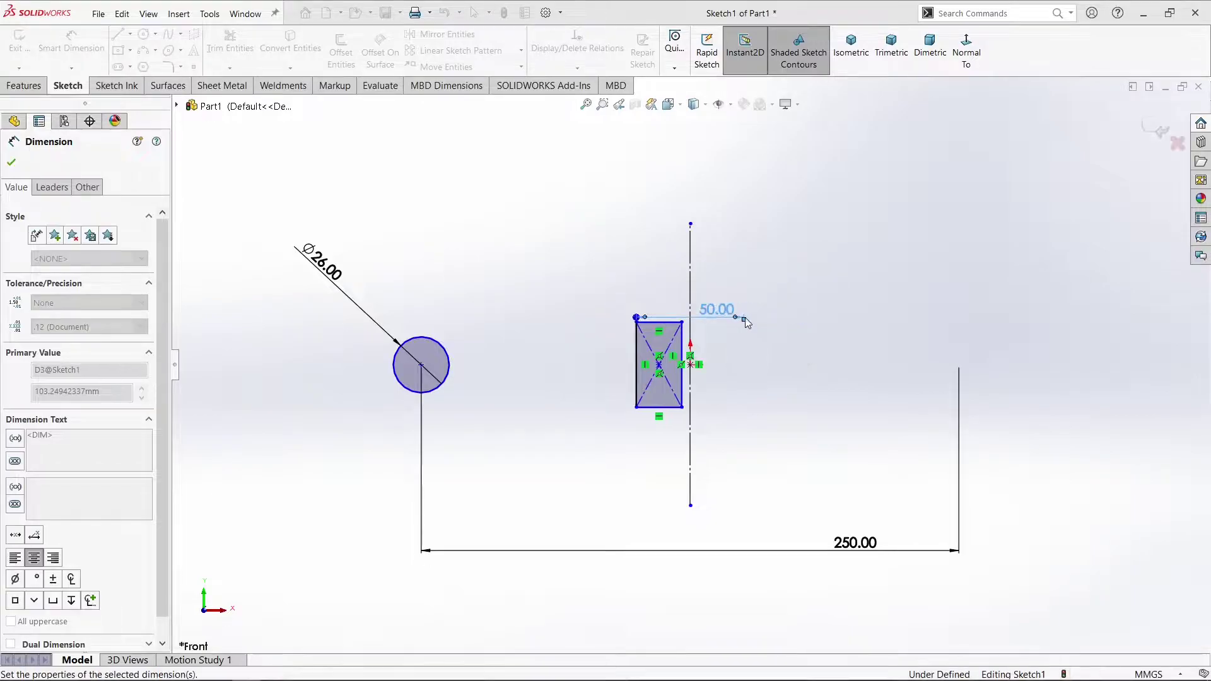
left_click(802, 284)
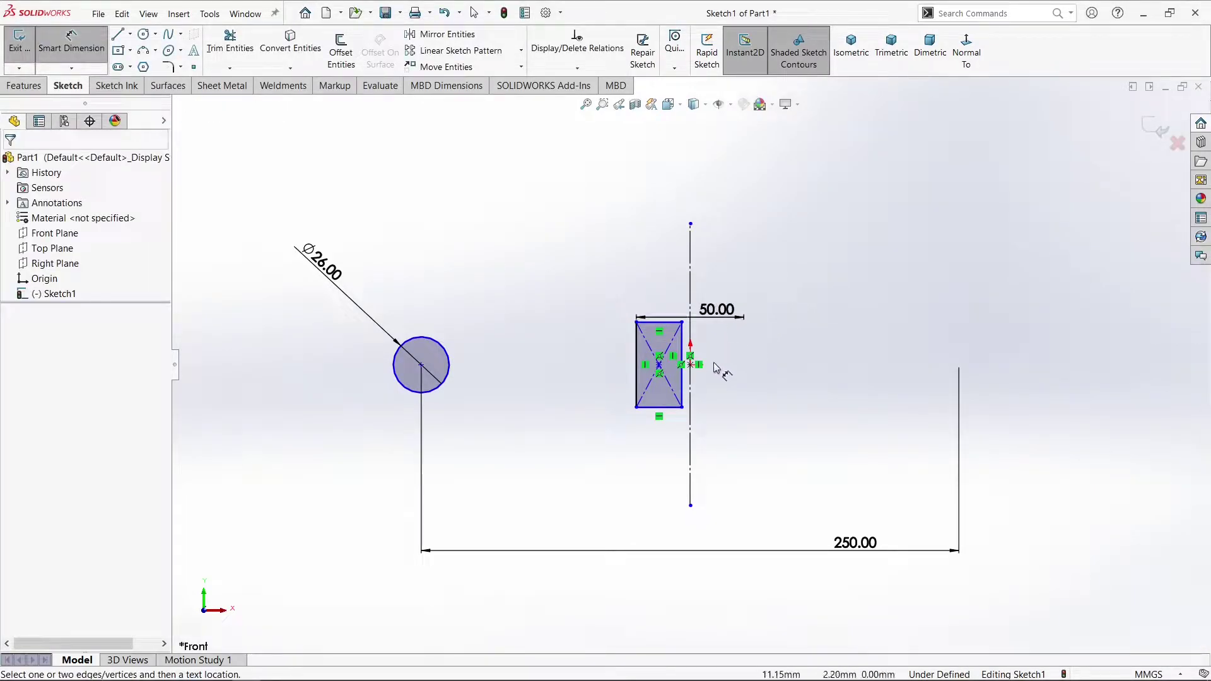
Dimension the rectangle's right edge across the centerline as a doubled distance of 25 mm
left_click(690, 387)
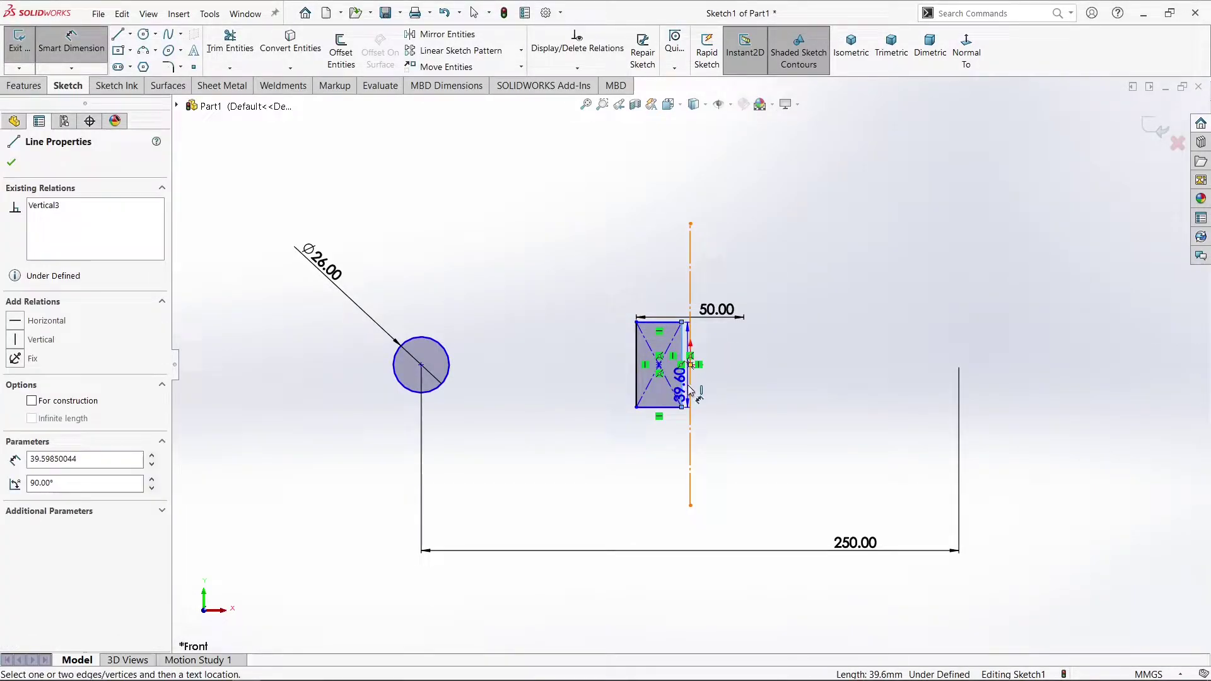
left_click(763, 389)
type("25")
key("Return")
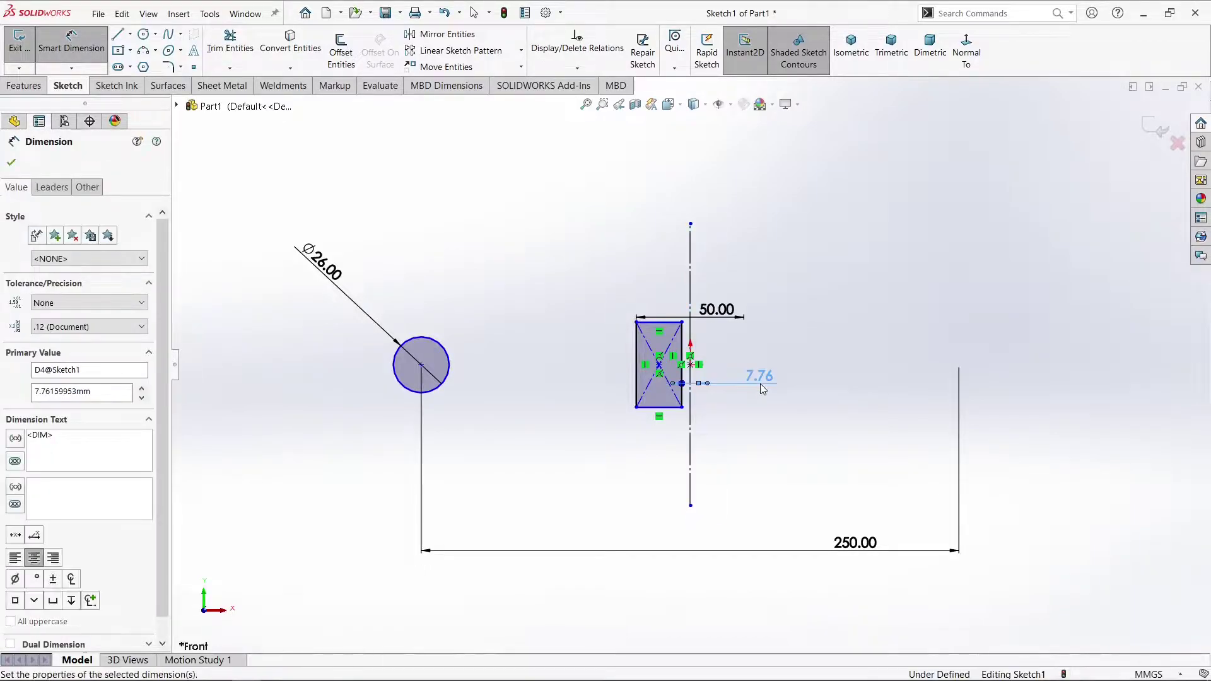
left_click(800, 314)
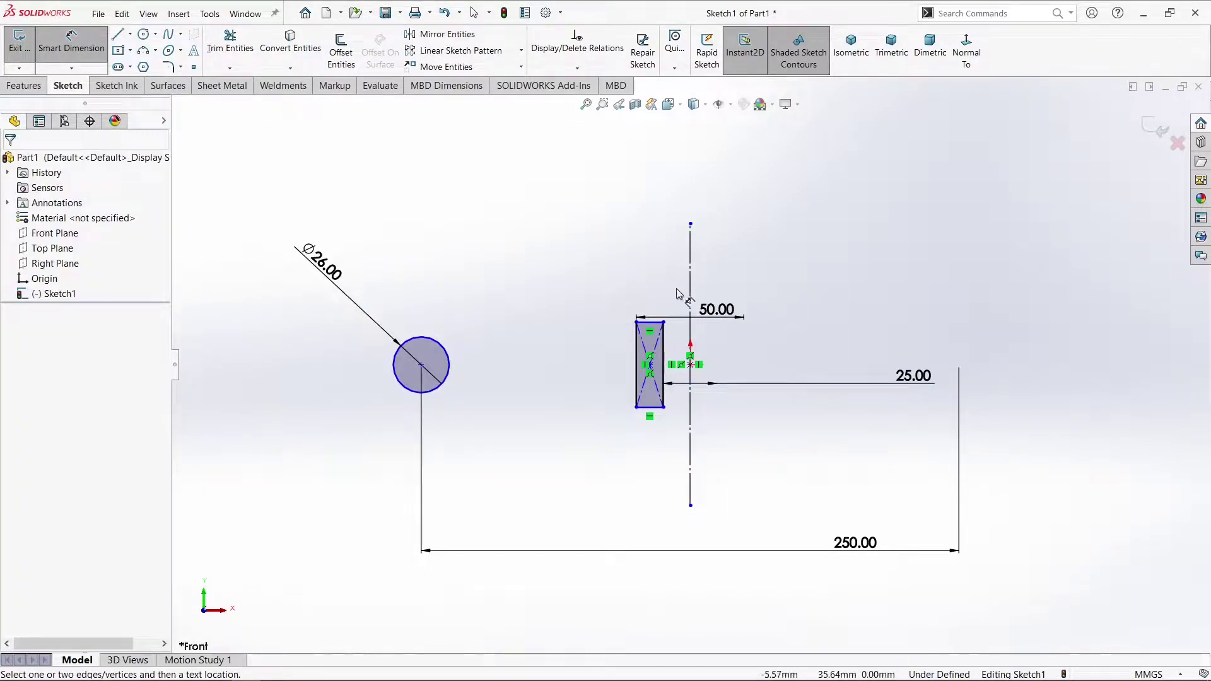
Dimension the rectangle's height between its top and bottom edges as 30 mm
left_click(645, 325)
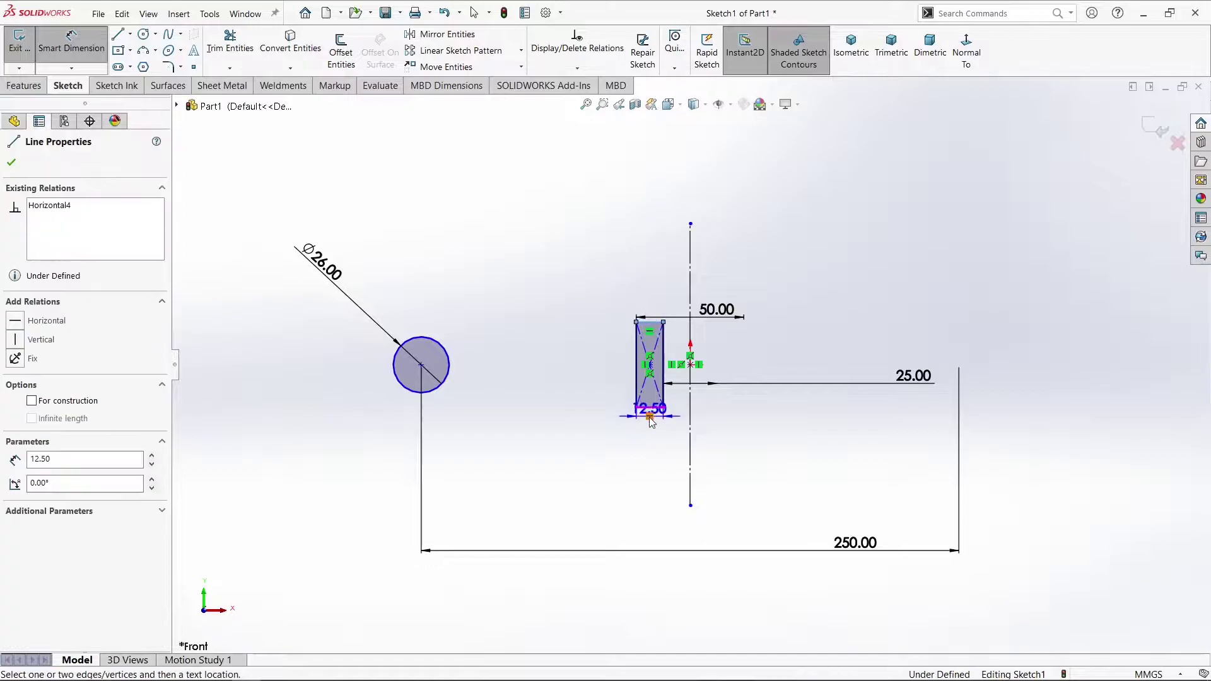
left_click(576, 372)
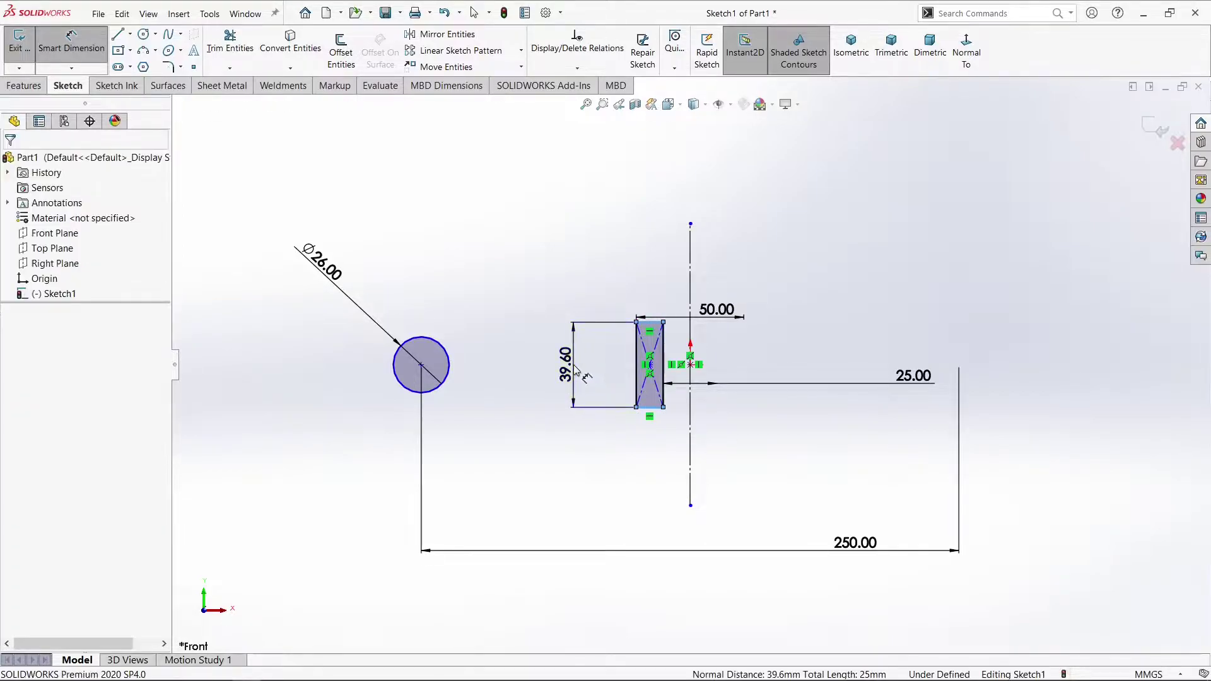
type("30")
key("Return")
key("Escape")
key("Escape")
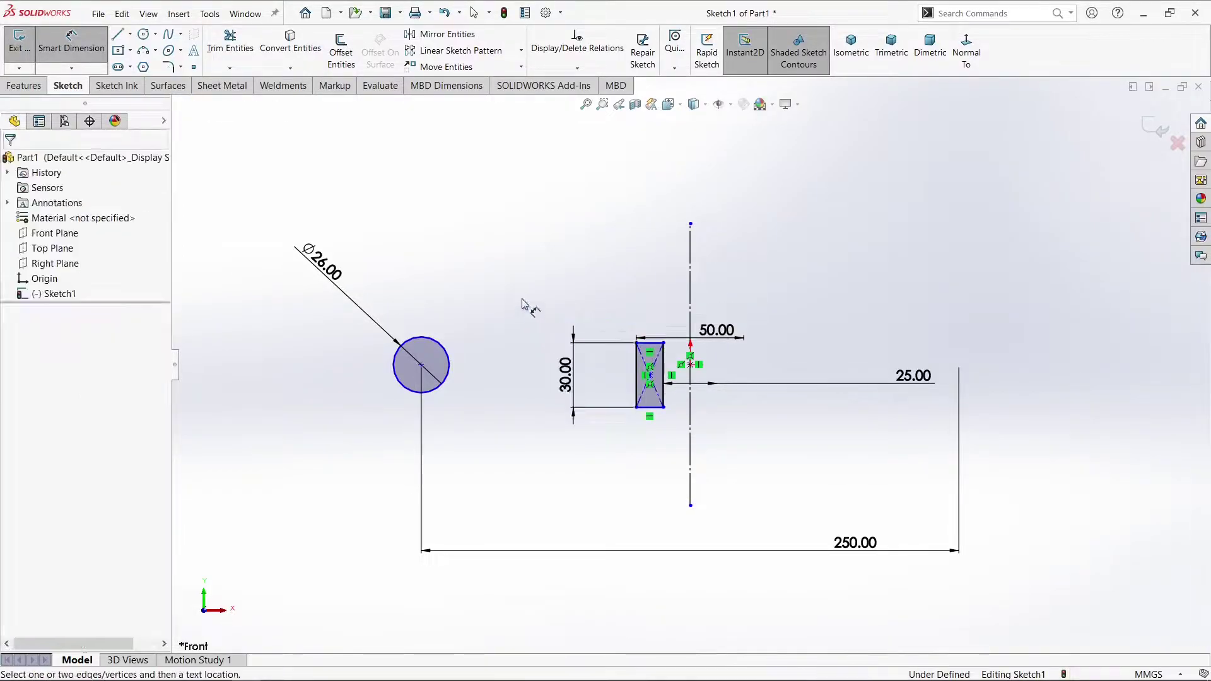
Add a horizontal relation between the circle's centre, the rectangle's centre and the origin
left_click(422, 366)
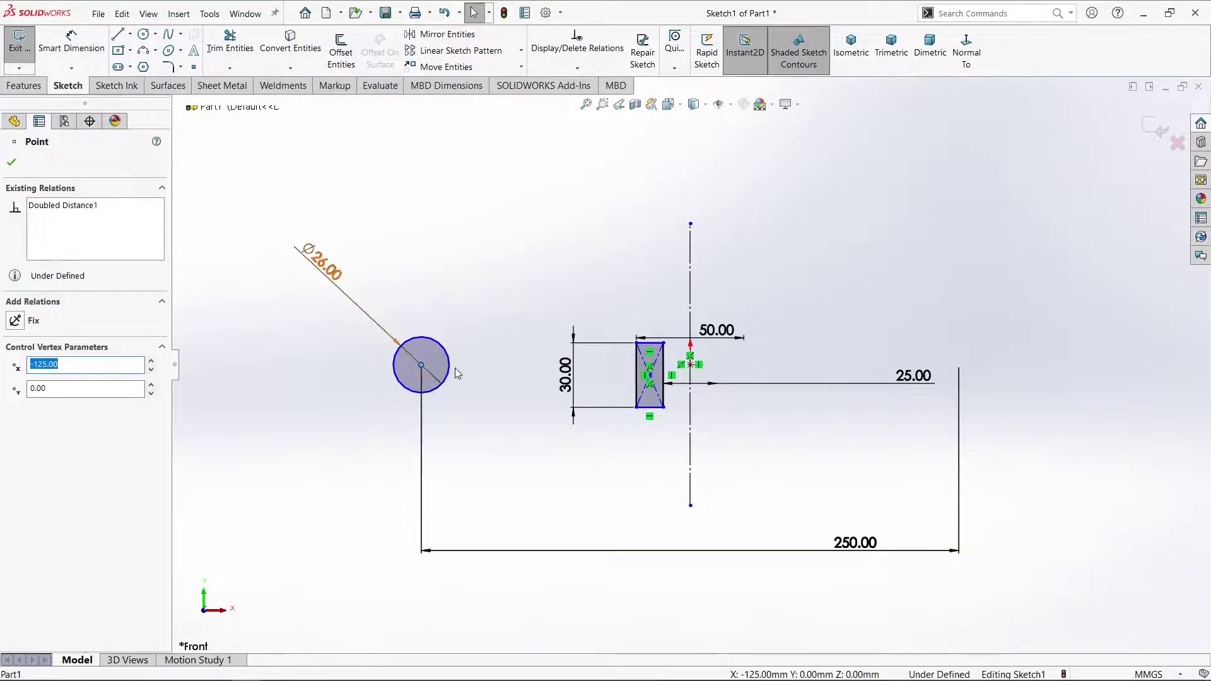
left_click(650, 376, "ctrl")
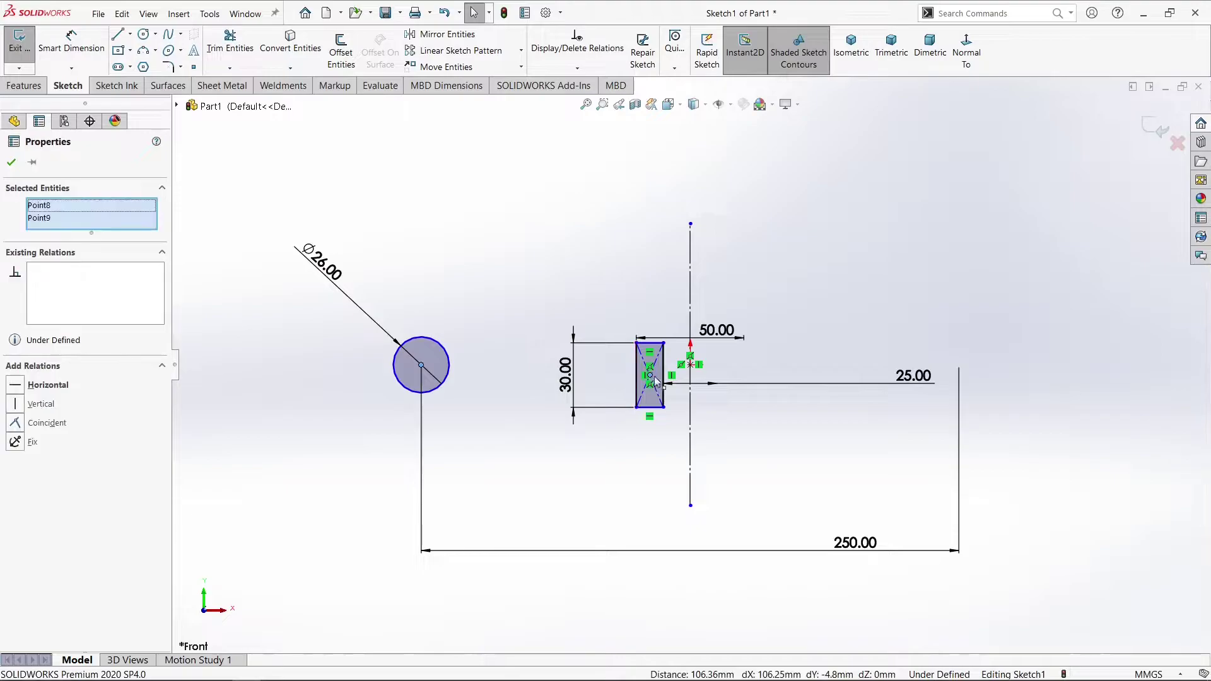
left_click(691, 366, "ctrl")
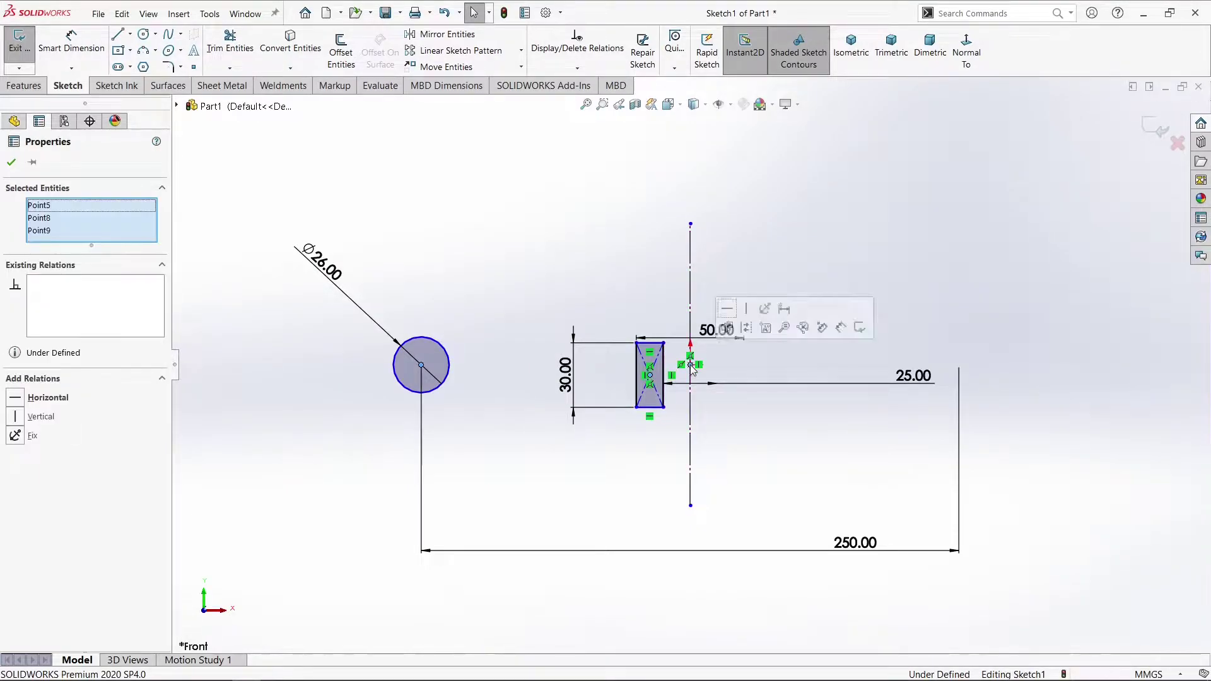
left_click(728, 311)
left_click(503, 276)
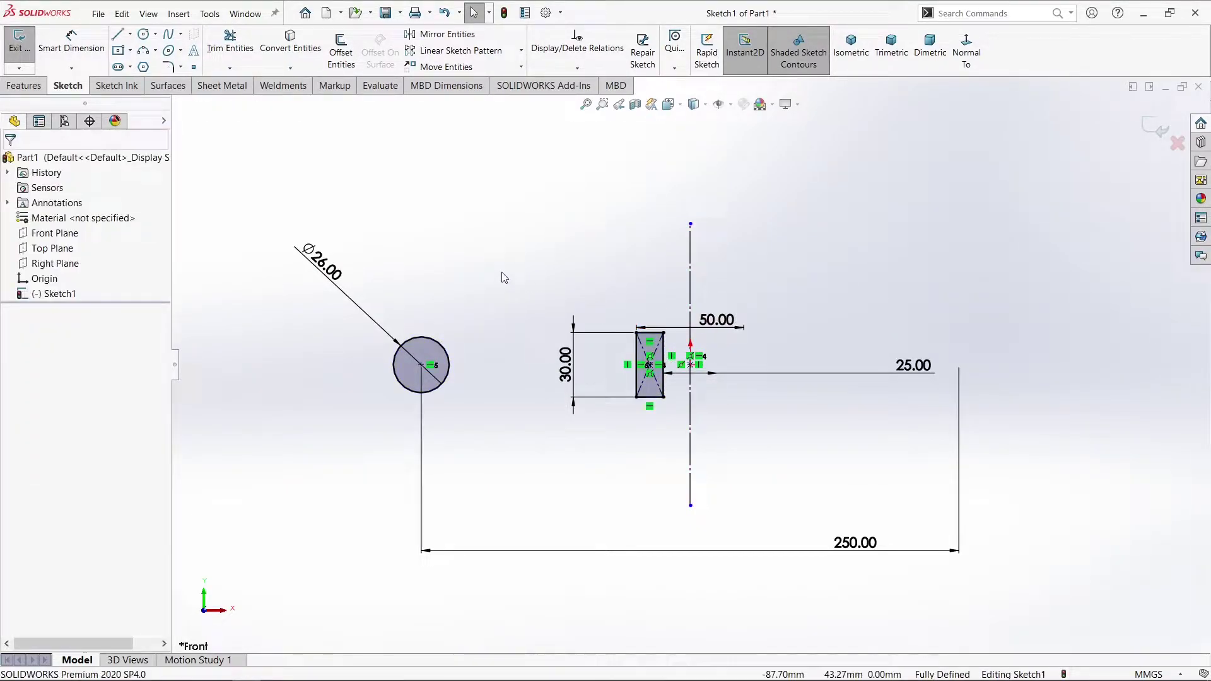
Revolve the circular rim and rectangular hub profiles 360 degrees about the vertical centerline
left_click(25, 86)
left_click(72, 54)
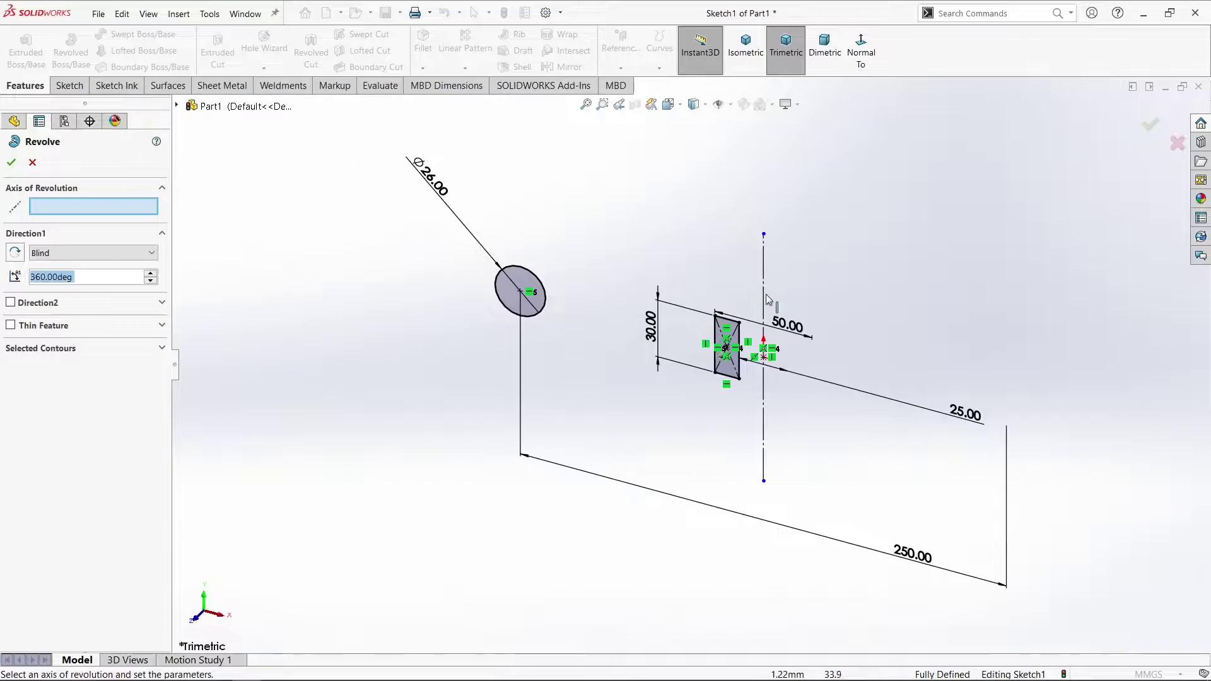
left_click(763, 296)
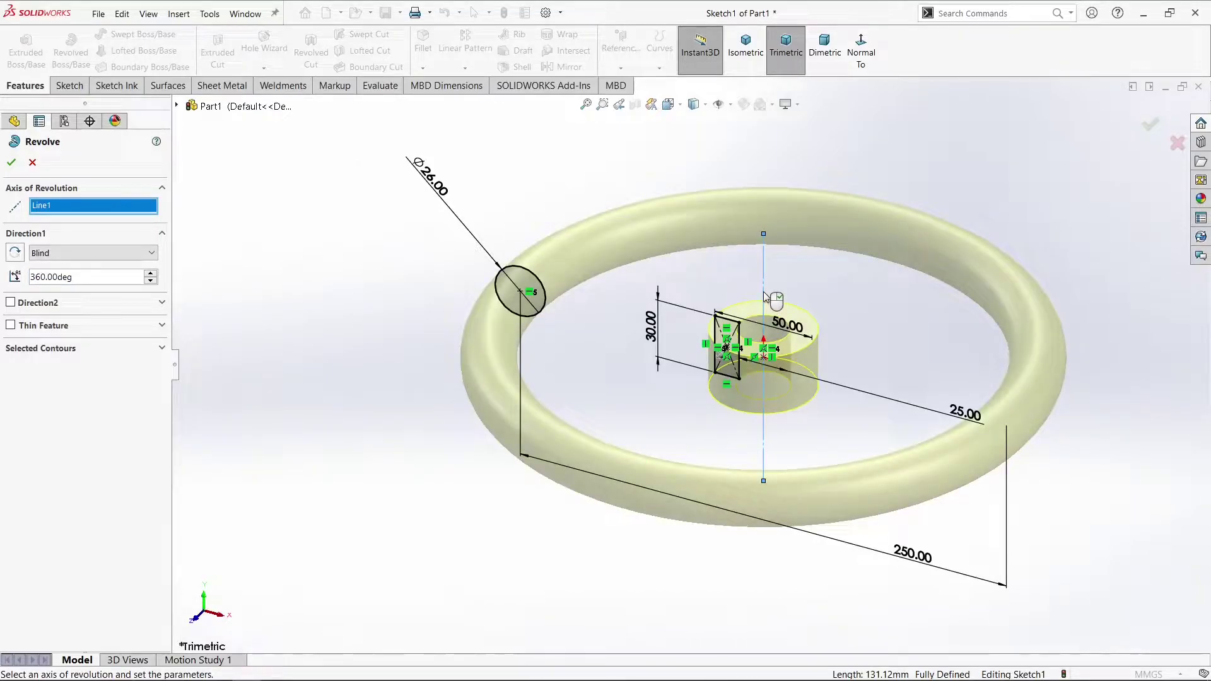
right_click(764, 293)
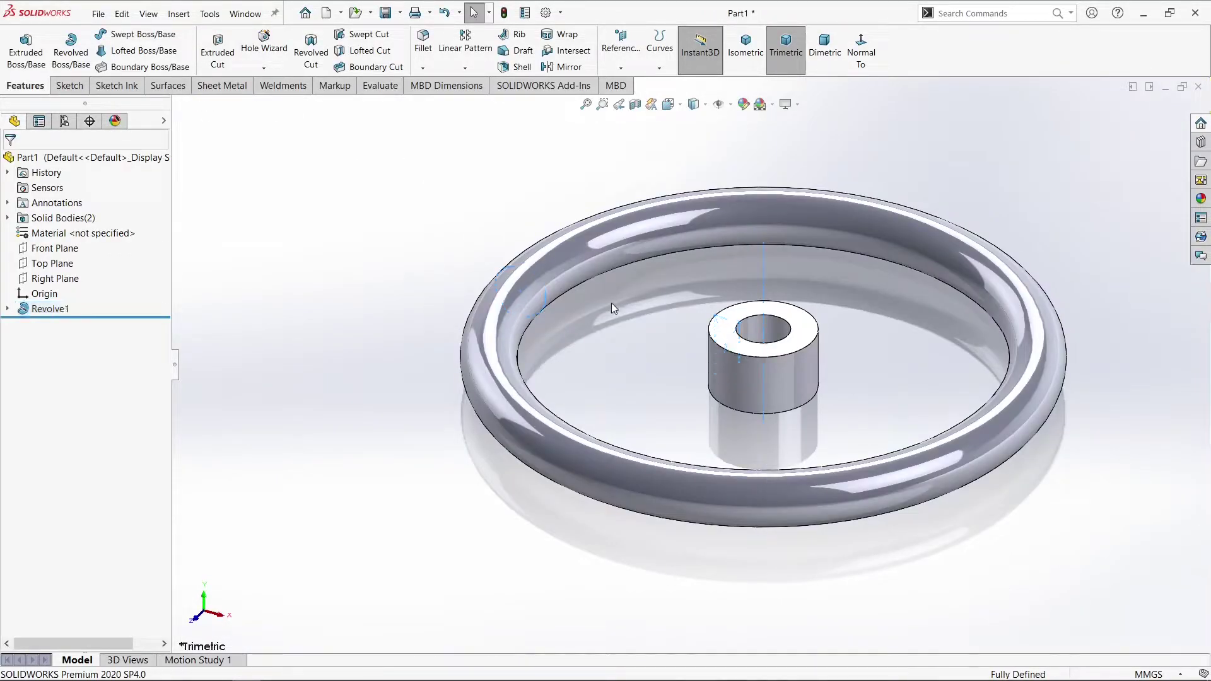
Apply a section view through the Front Plane, seen face-on, and discard the empty sketch opened on that plane
left_click(749, 54)
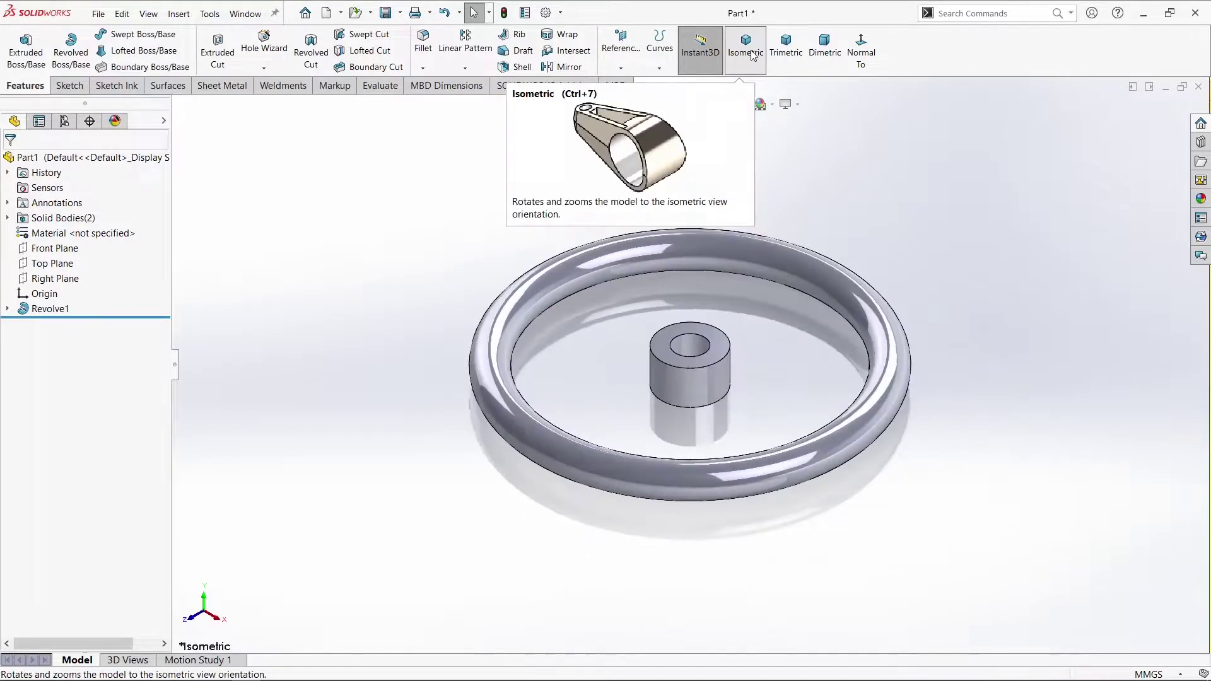
scroll(747, 353, "down", 3)
scroll(628, 400, "up", 2)
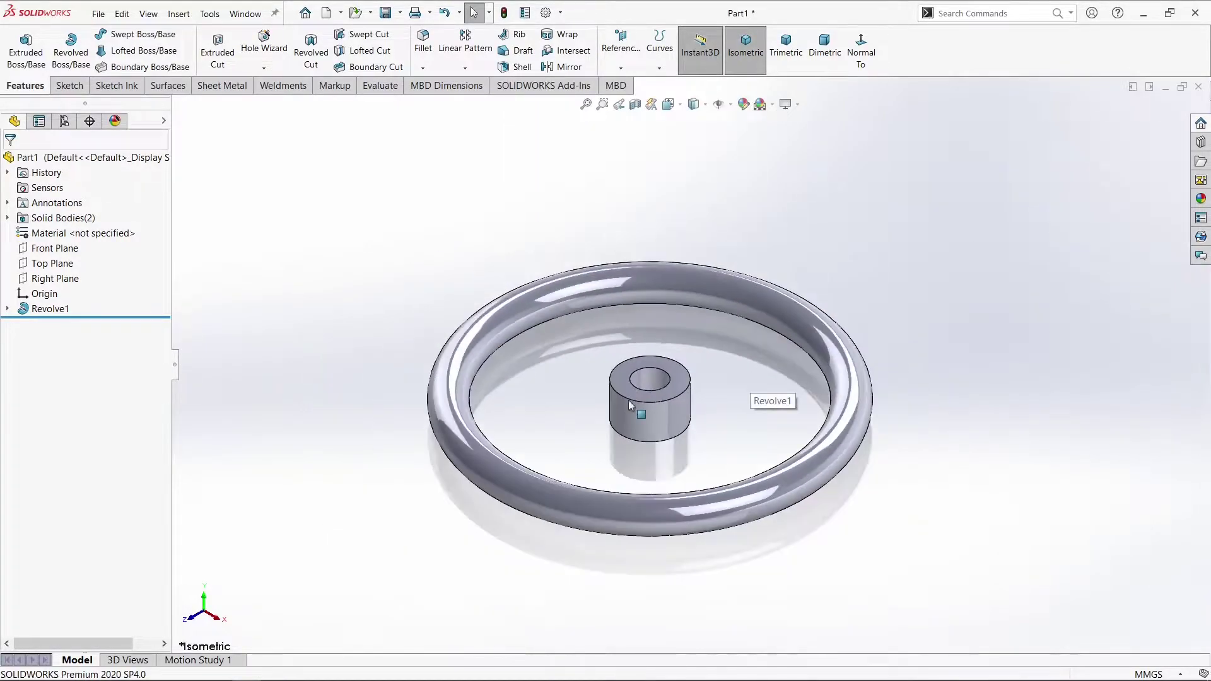
scroll(628, 400, "down", 2)
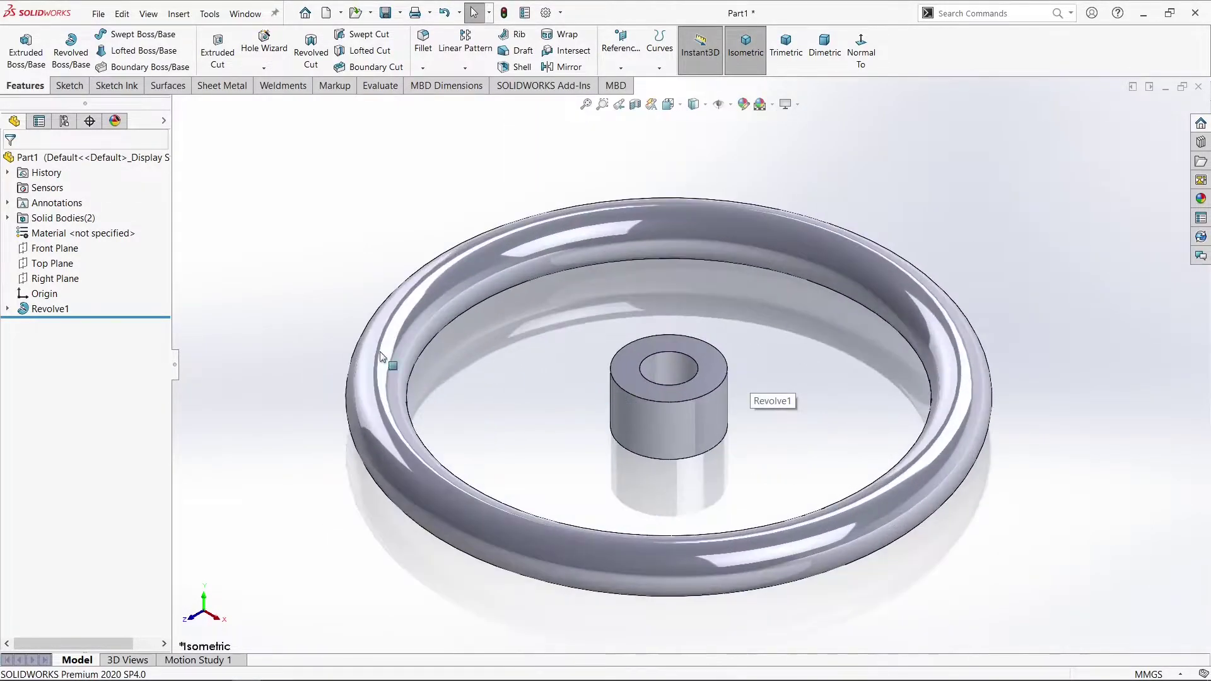
left_click(50, 248)
left_click(56, 232)
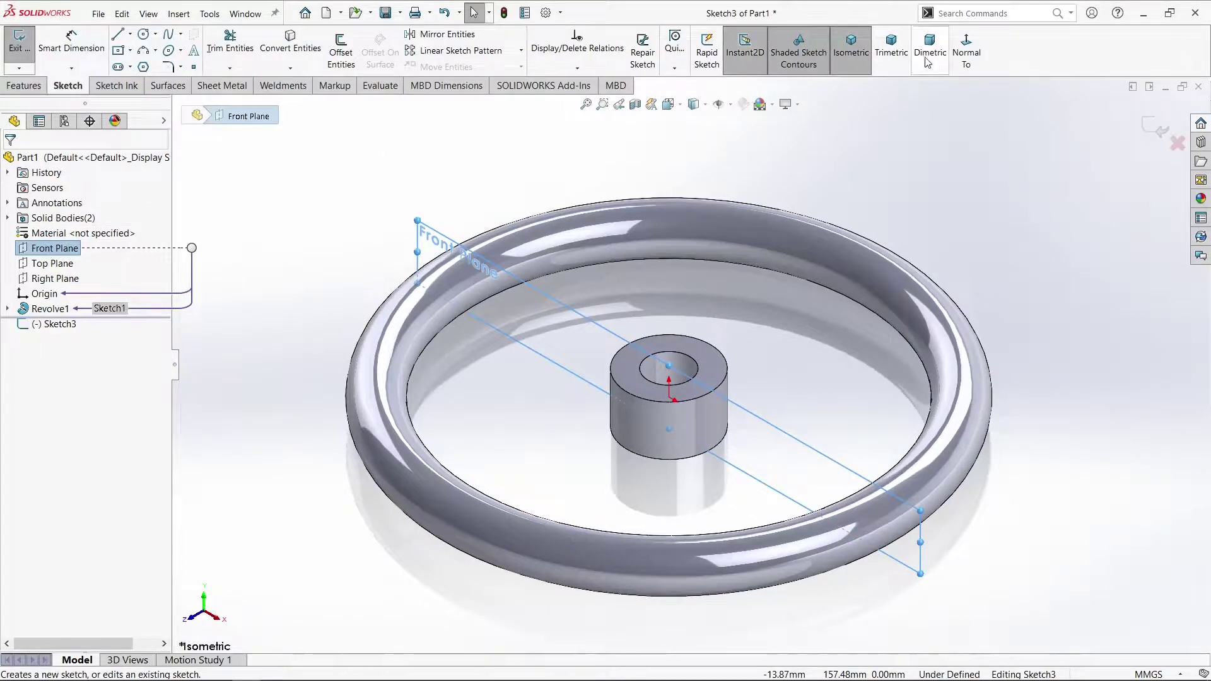
left_click(965, 51)
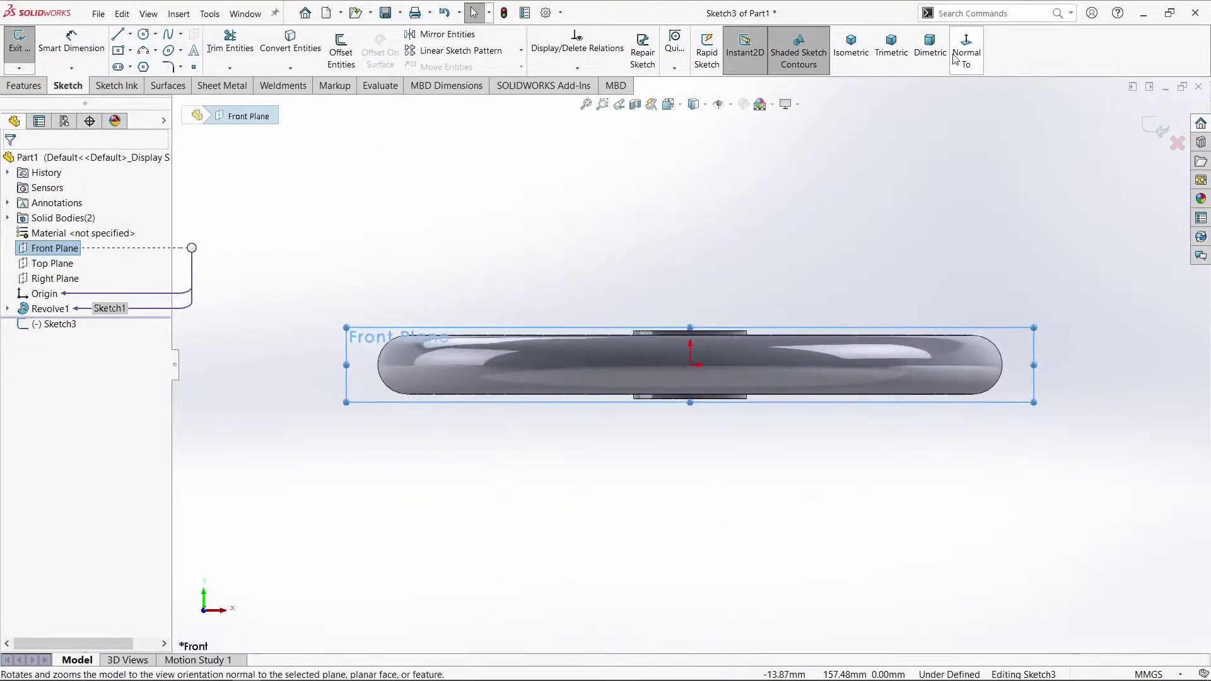
left_click(634, 105)
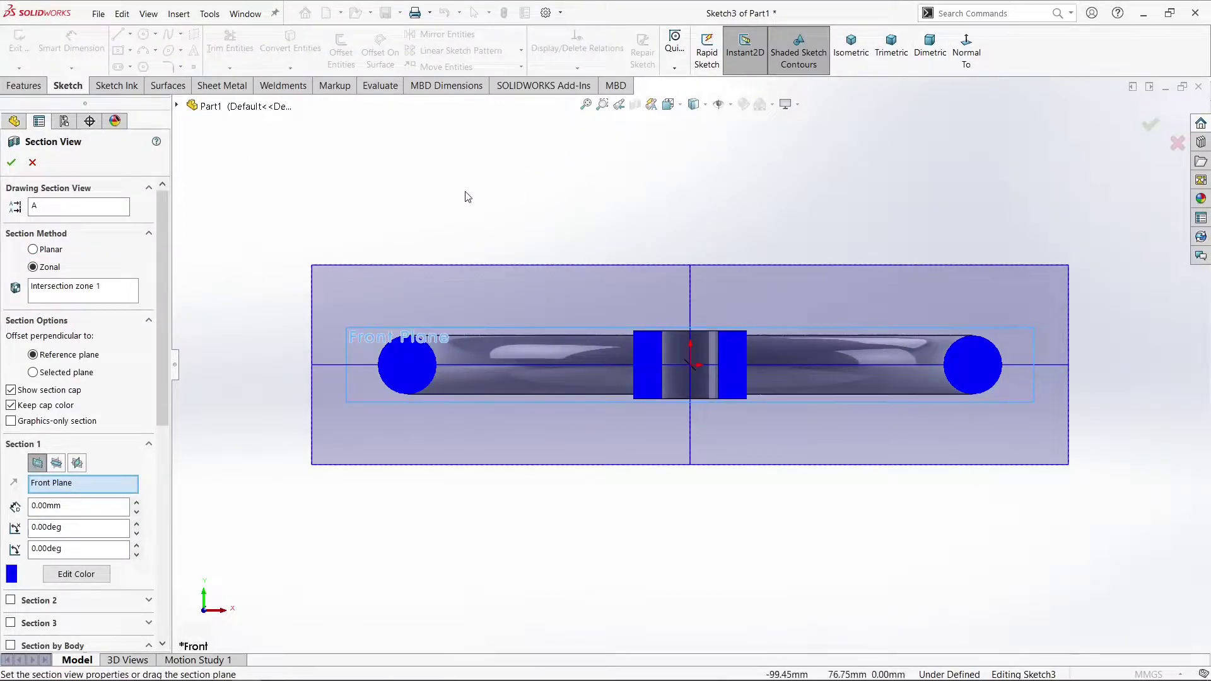
left_click(12, 162)
key("ctrl+z")
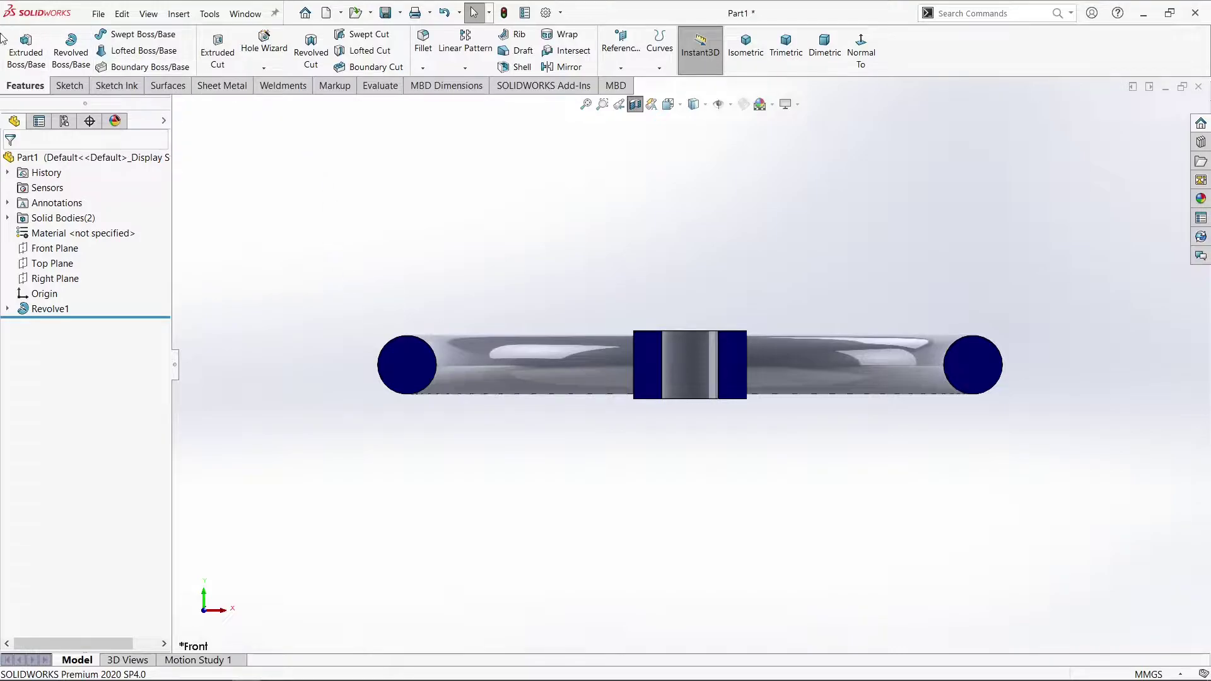
Sketch a corner rectangle about 101 mm long and 12 mm high on the Front Plane, reaching from the rim section into the hub wall
left_click(70, 86)
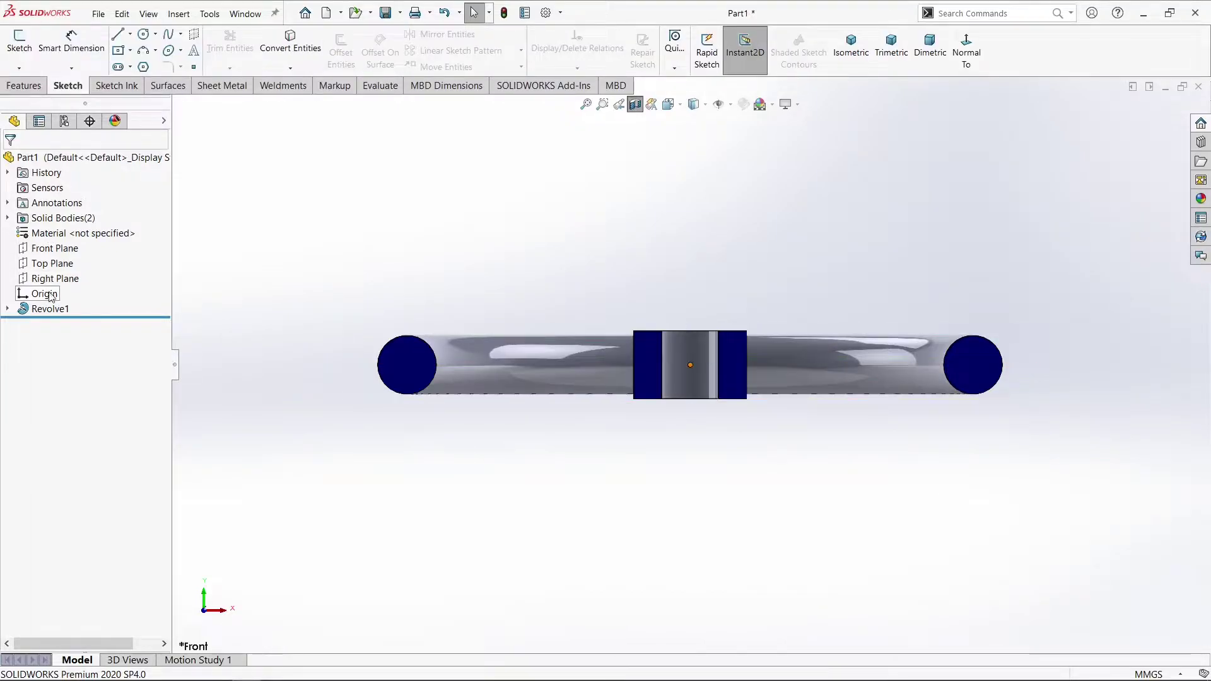
left_click(62, 248)
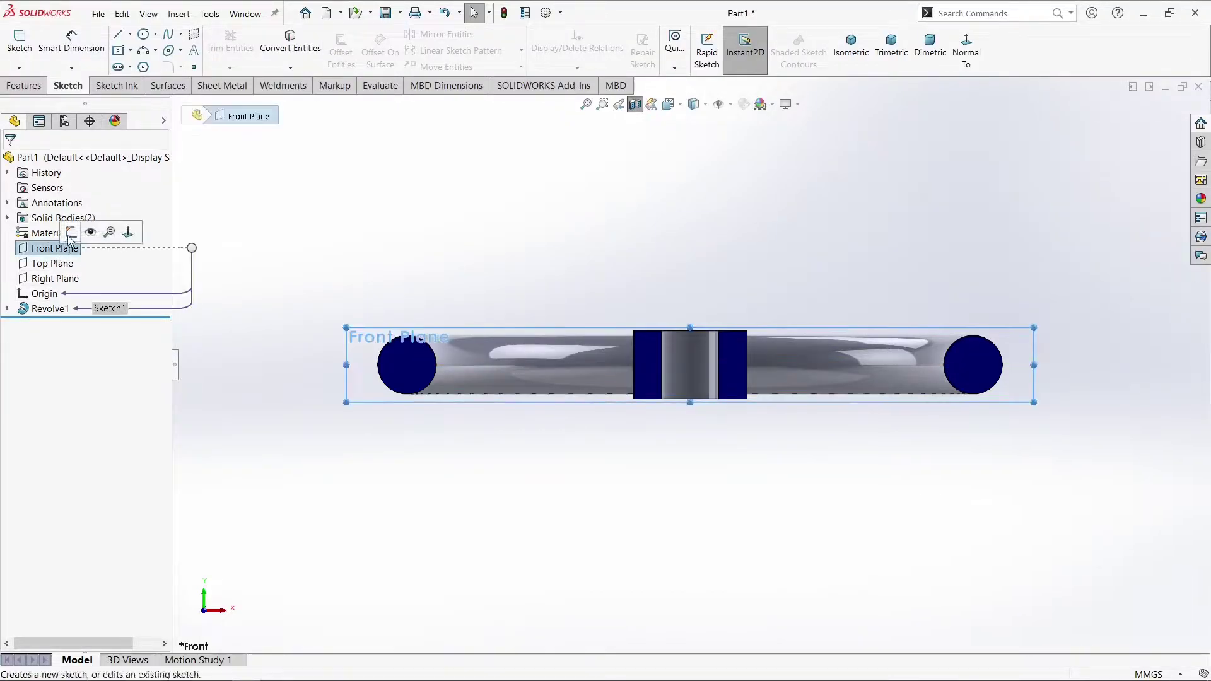
left_click(69, 234)
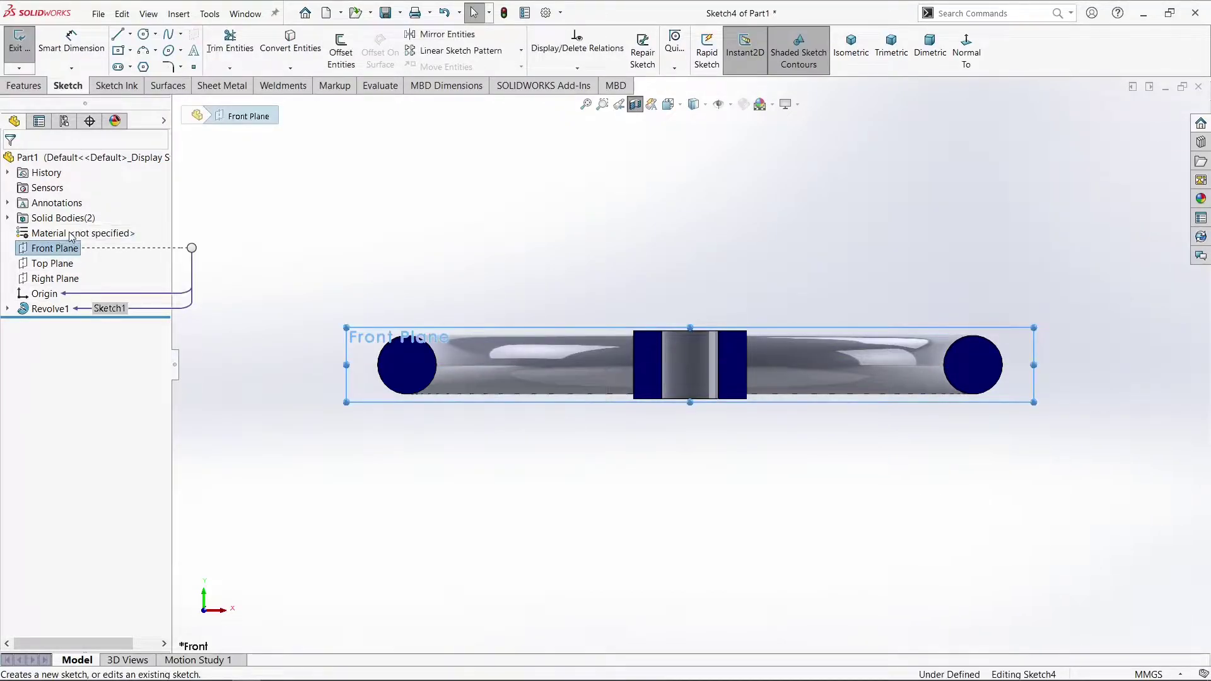
left_click(130, 50)
left_click(152, 71)
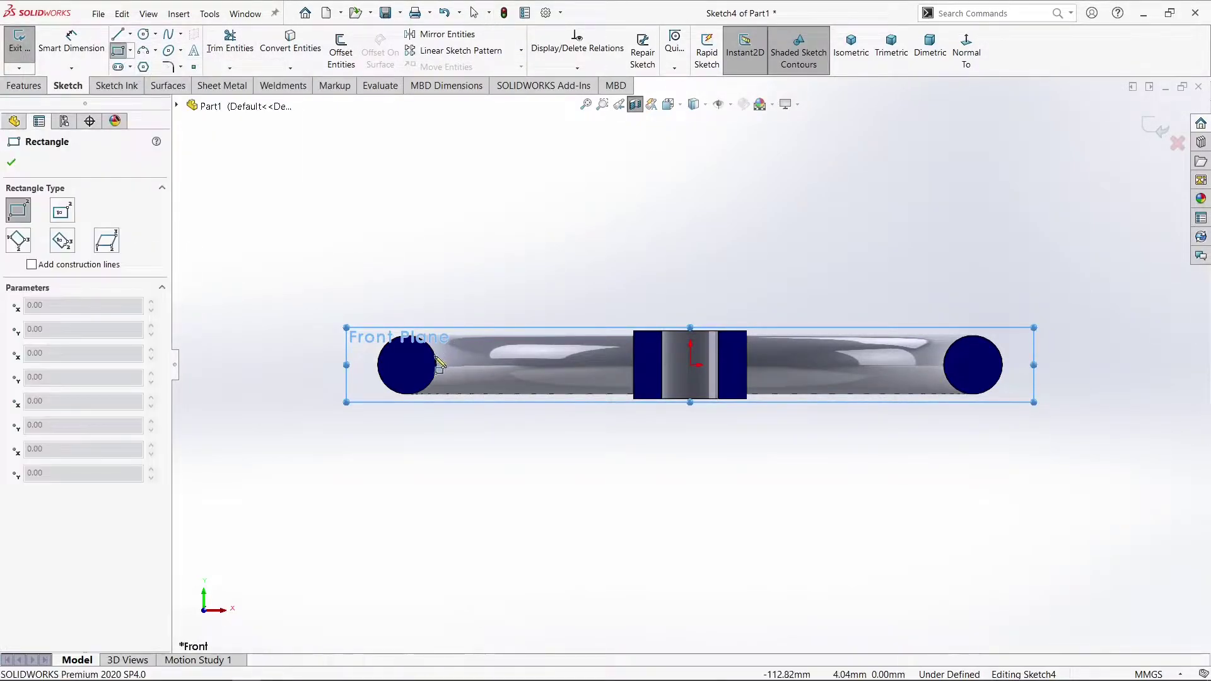
mouse_move(427, 355)
left_mouse_down()
mouse_move(494, 381)
mouse_move(657, 382)
left_mouse_up()
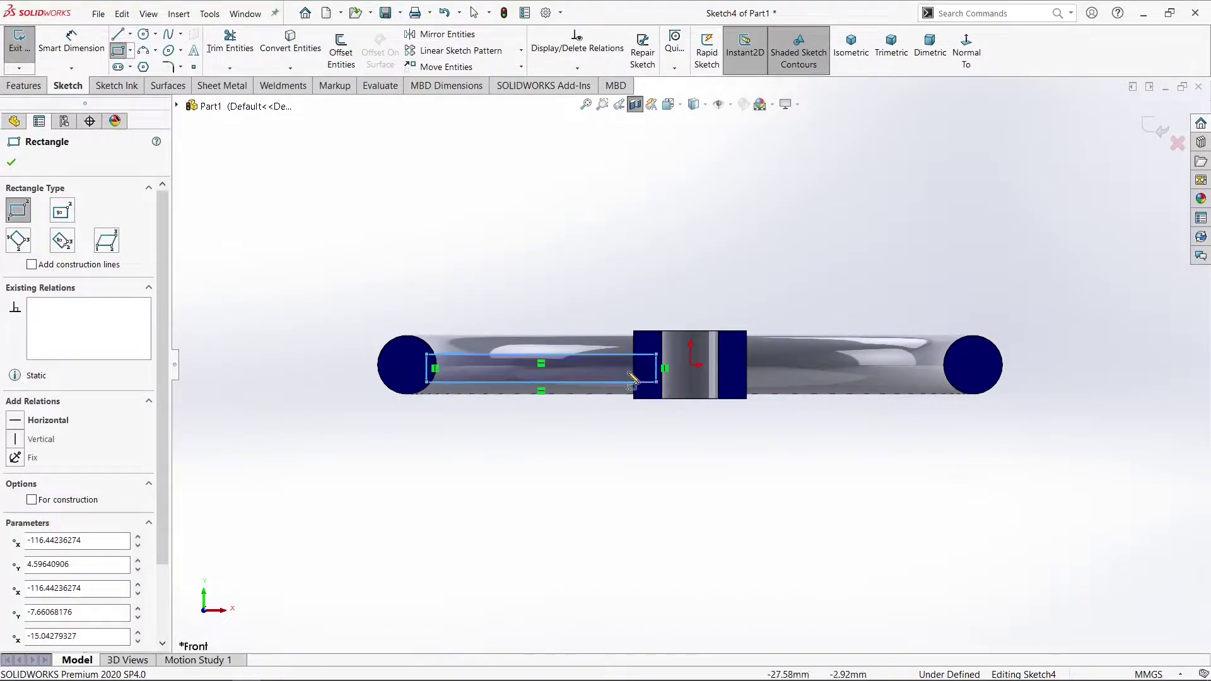
Dimension the spoke rectangle's height between its top and bottom edges as 16 mm
left_click(73, 37)
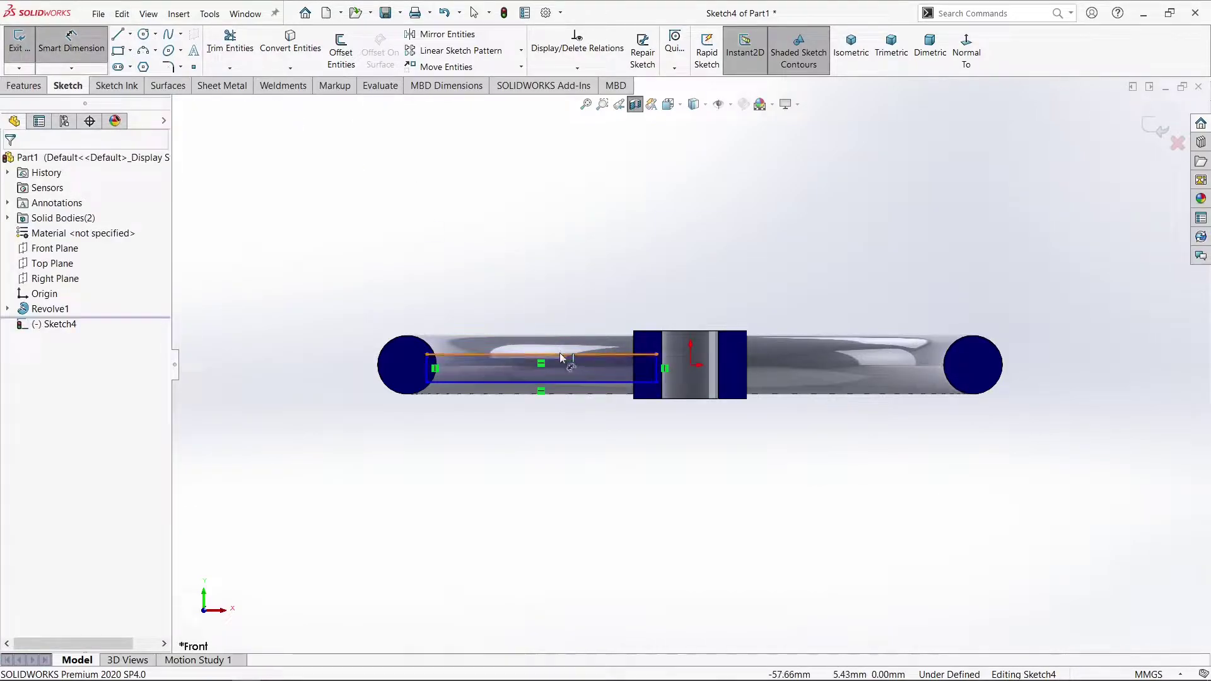
left_click(563, 381)
left_click(555, 355)
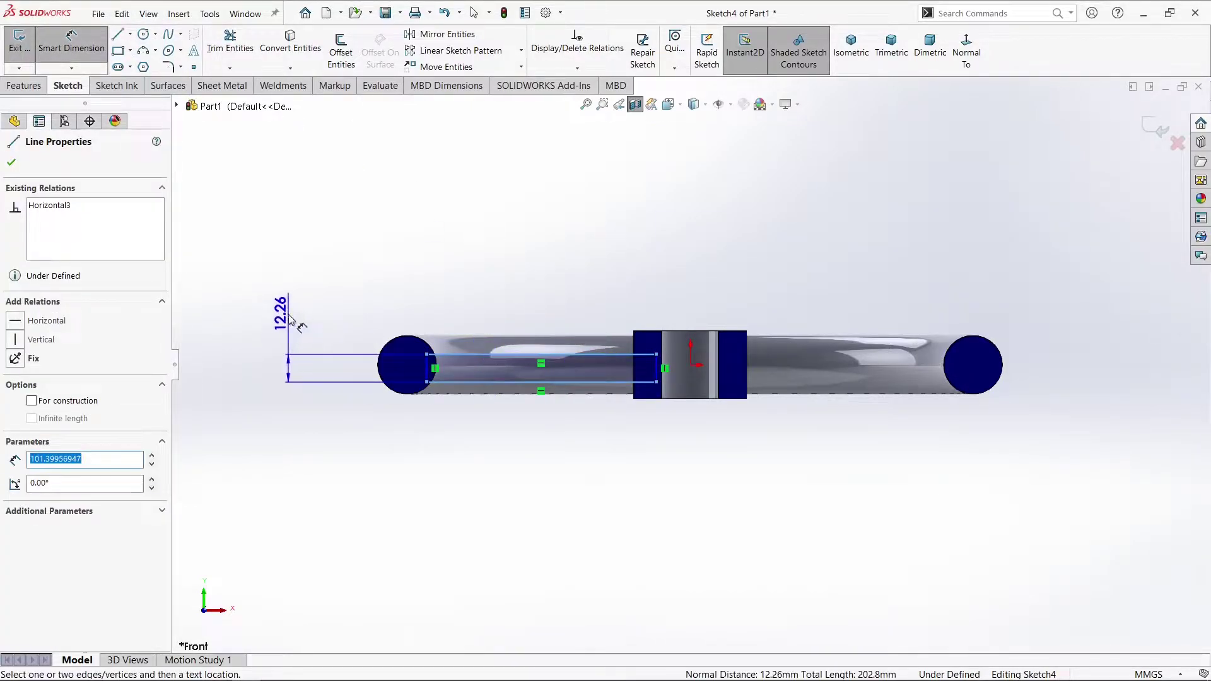
left_click(290, 315)
type("16")
key("Return")
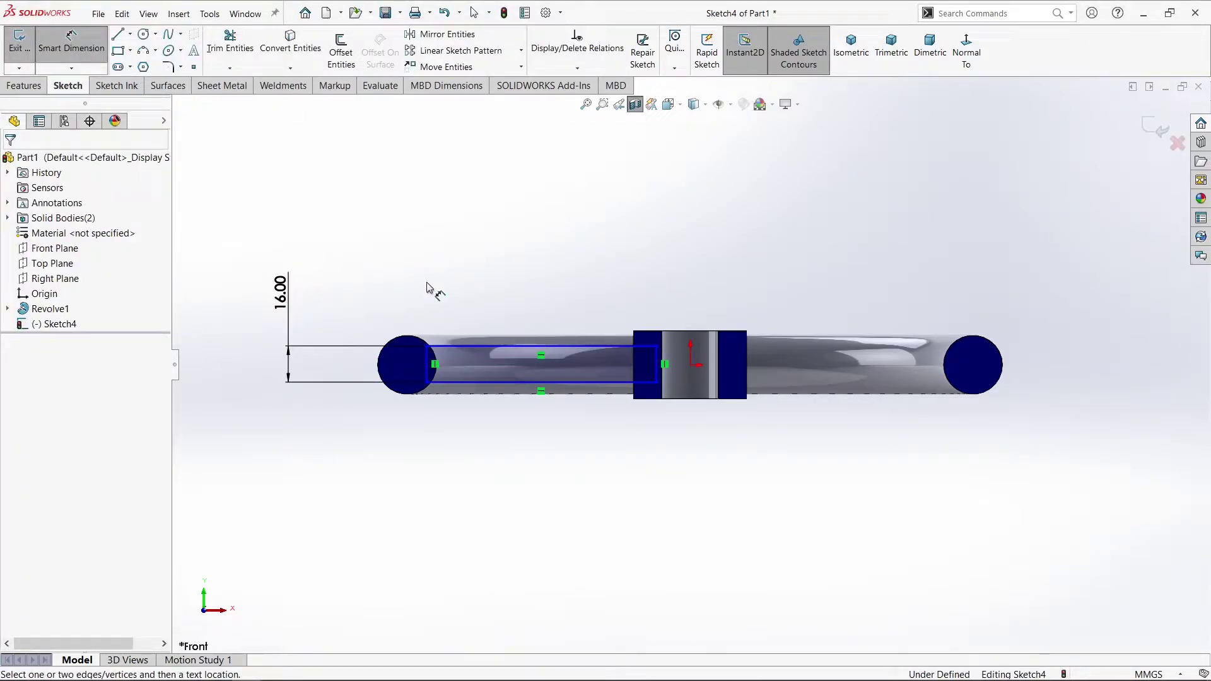
key("Escape")
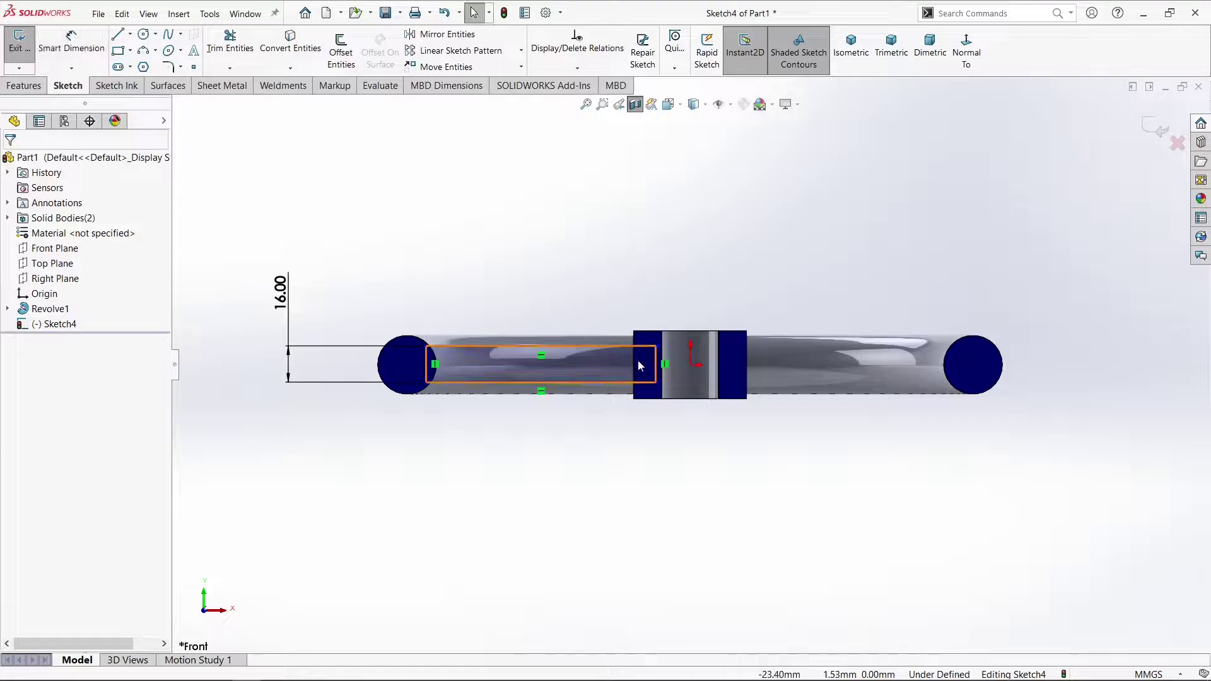
Add a horizontal relation between the midpoint of the rectangle's hub-side edge and the origin
left_click(656, 365)
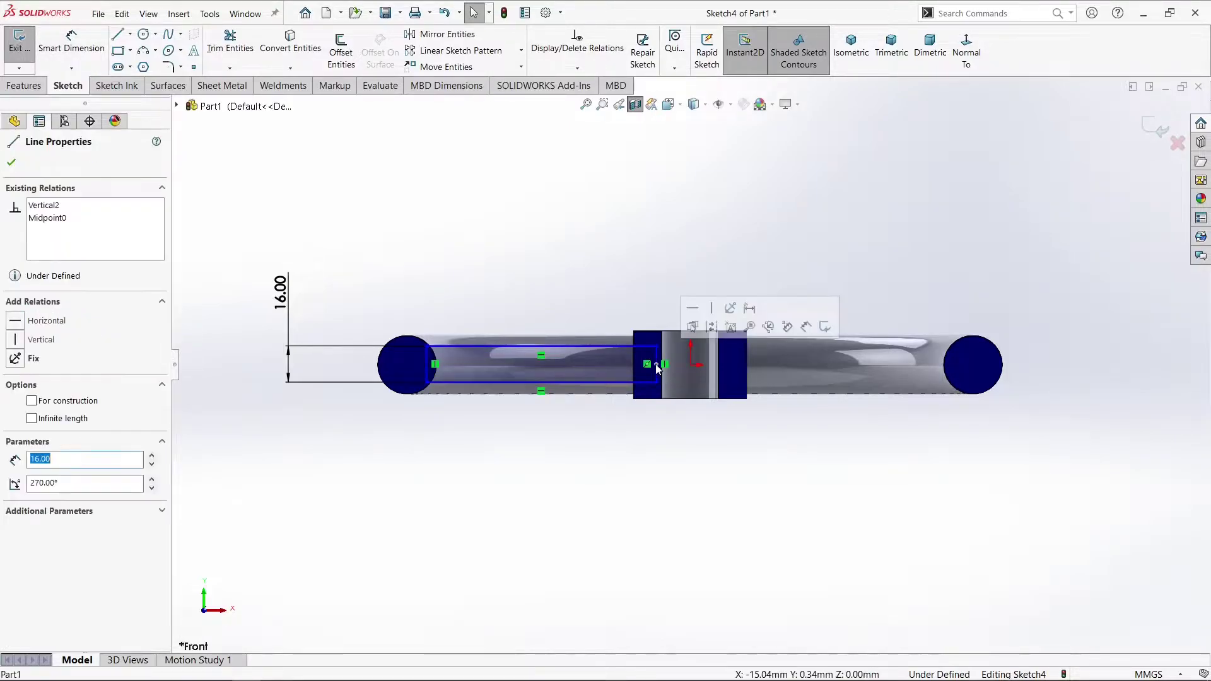
left_click(691, 365)
left_click(691, 365, "ctrl")
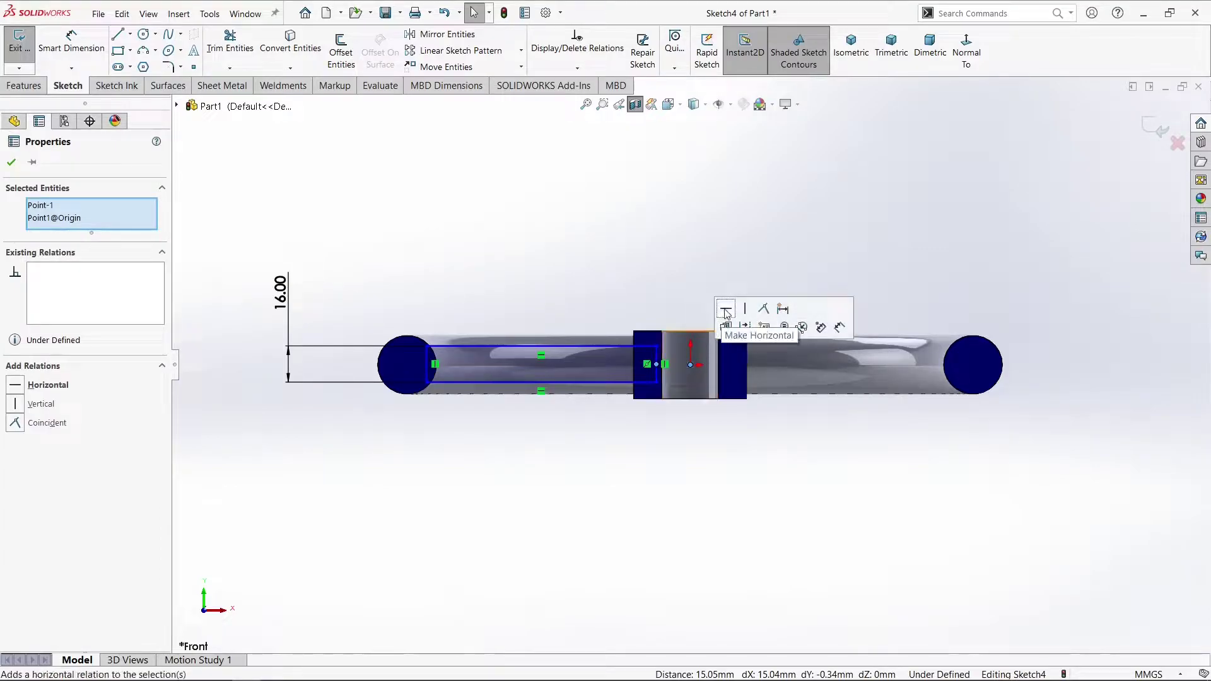
left_click(725, 310)
left_click(554, 268)
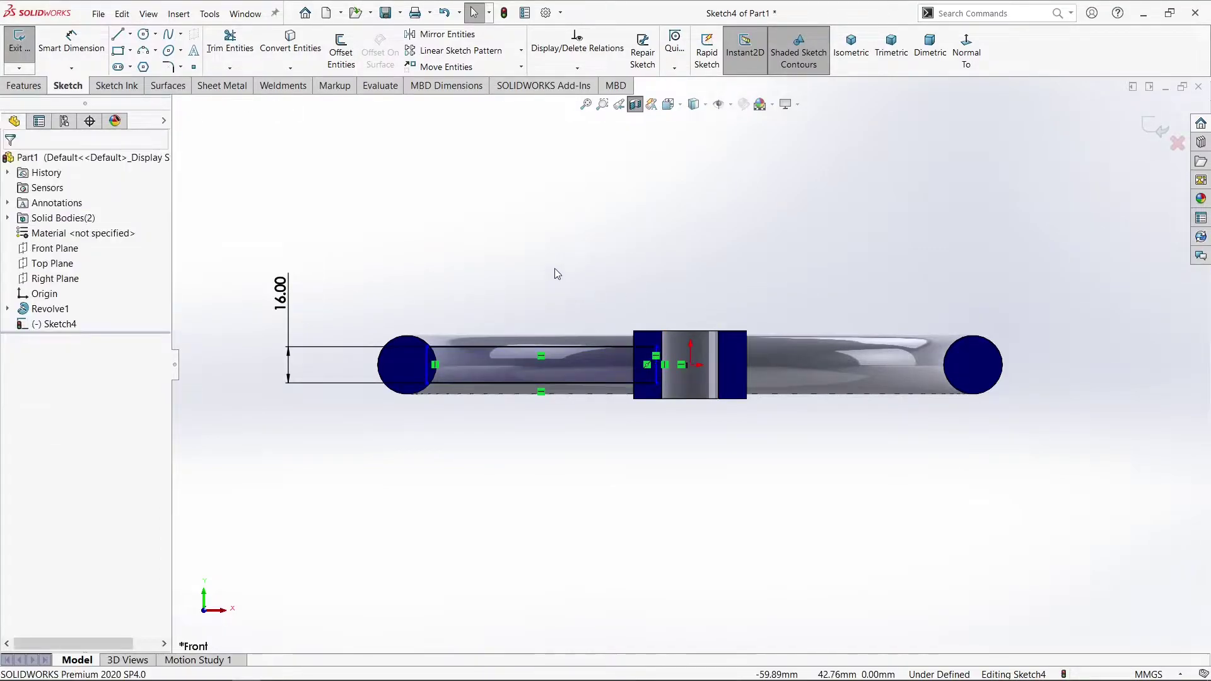
Extrude the spoke rectangle 20 mm with a Mid Plane end condition, merged with the rim and hub
left_click(24, 86)
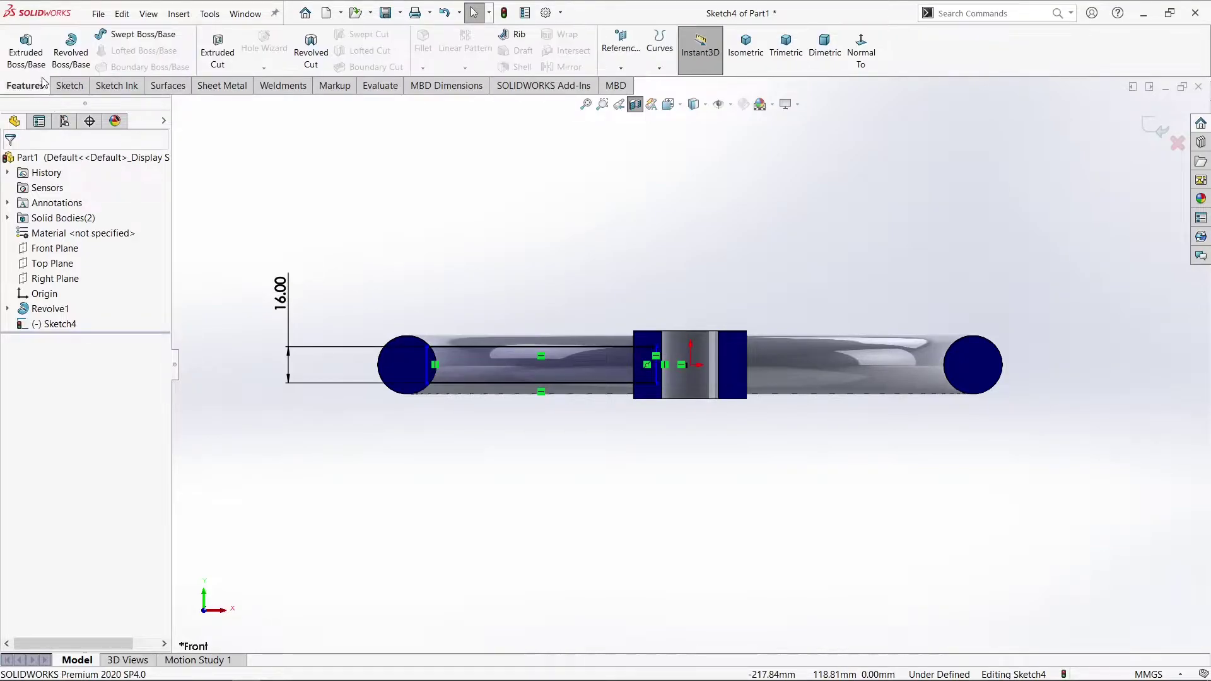
left_click(25, 50)
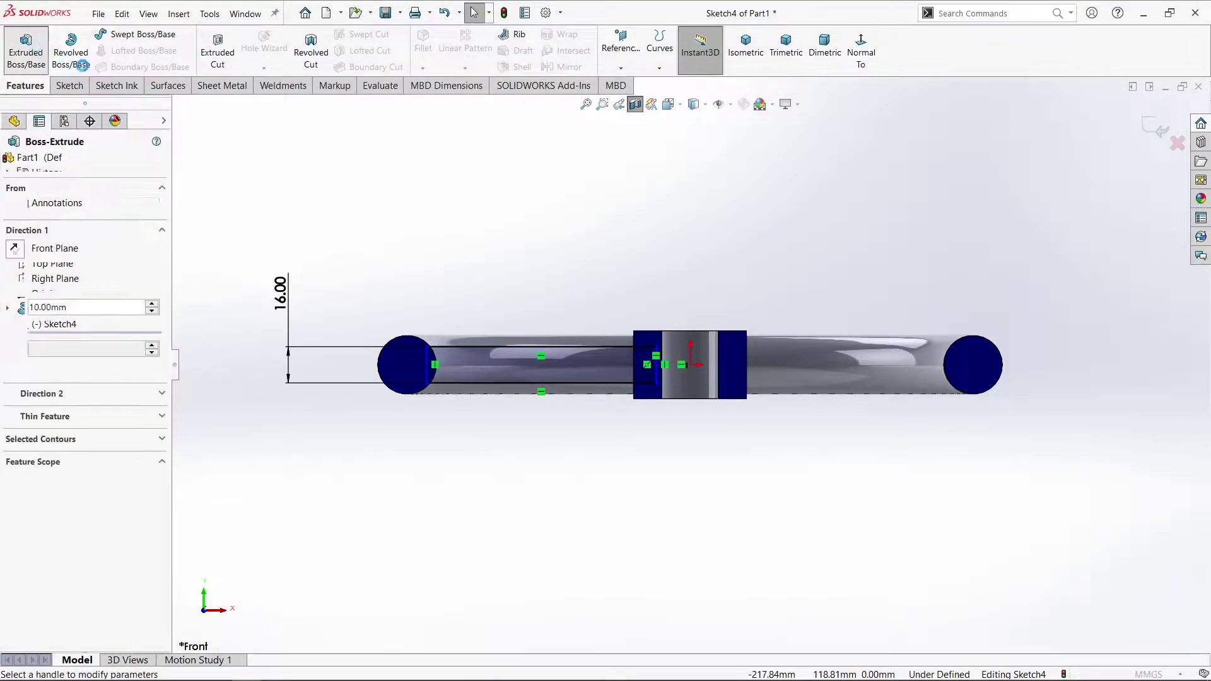
middle_click_drag(458, 217, 357, 322)
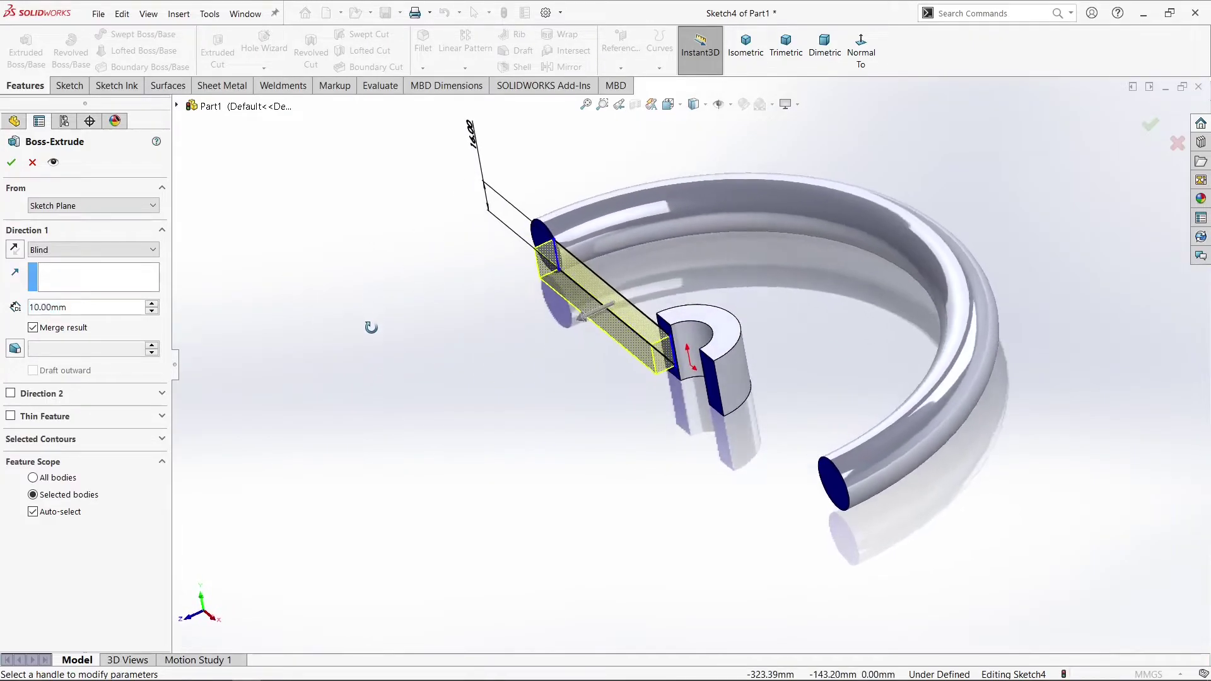
left_click(128, 249)
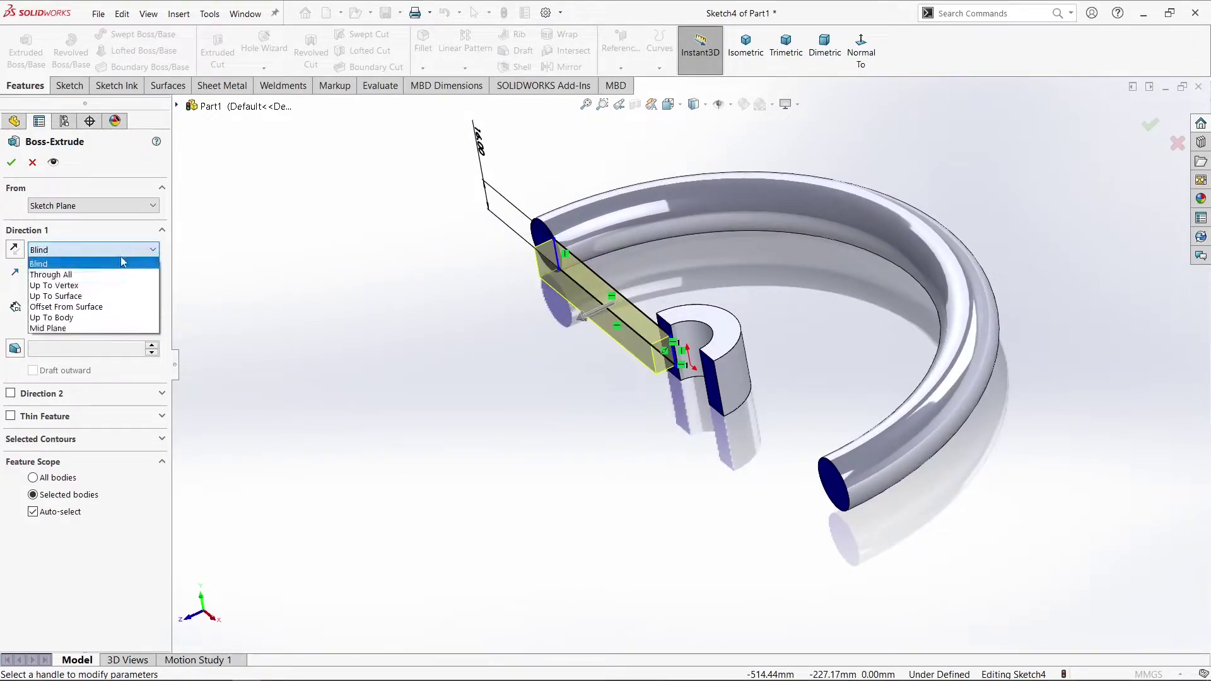
left_click(71, 328)
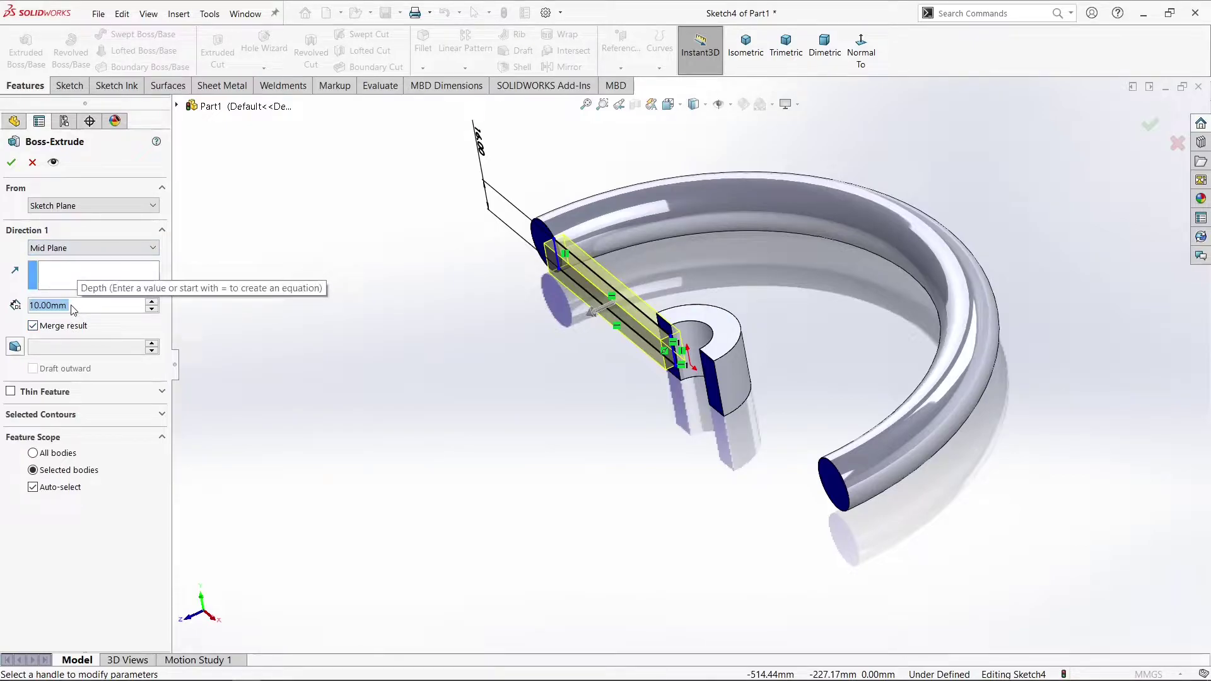
type("20")
key("Return")
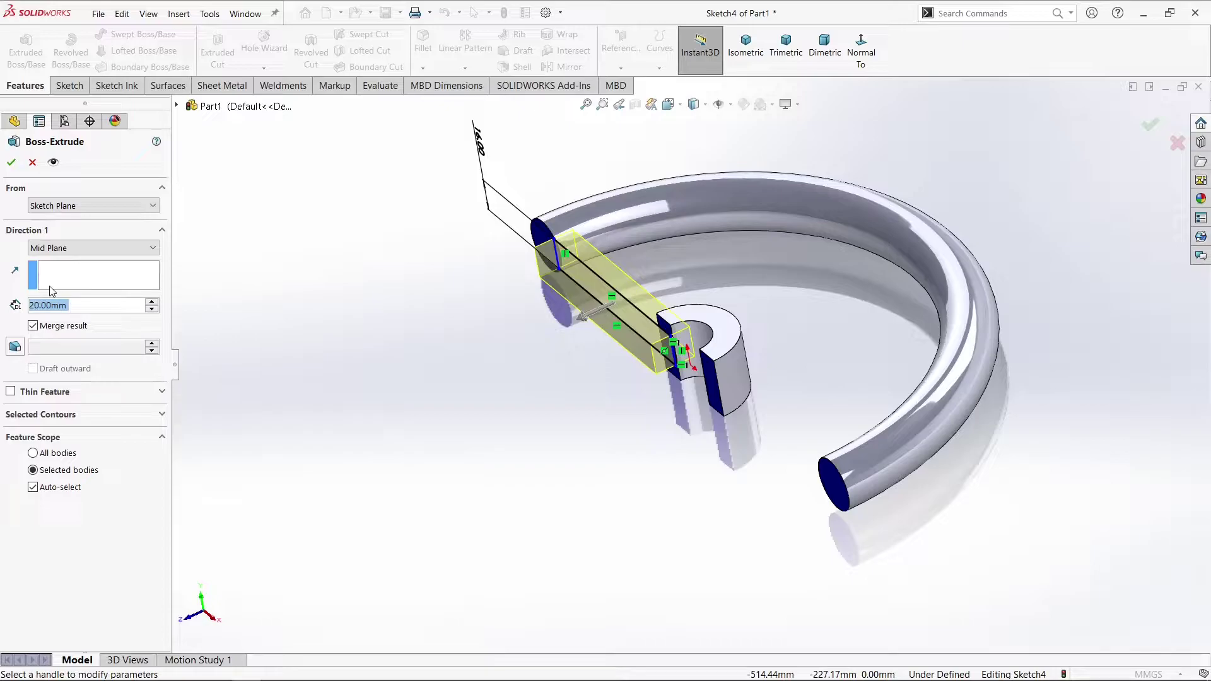
left_click(10, 164)
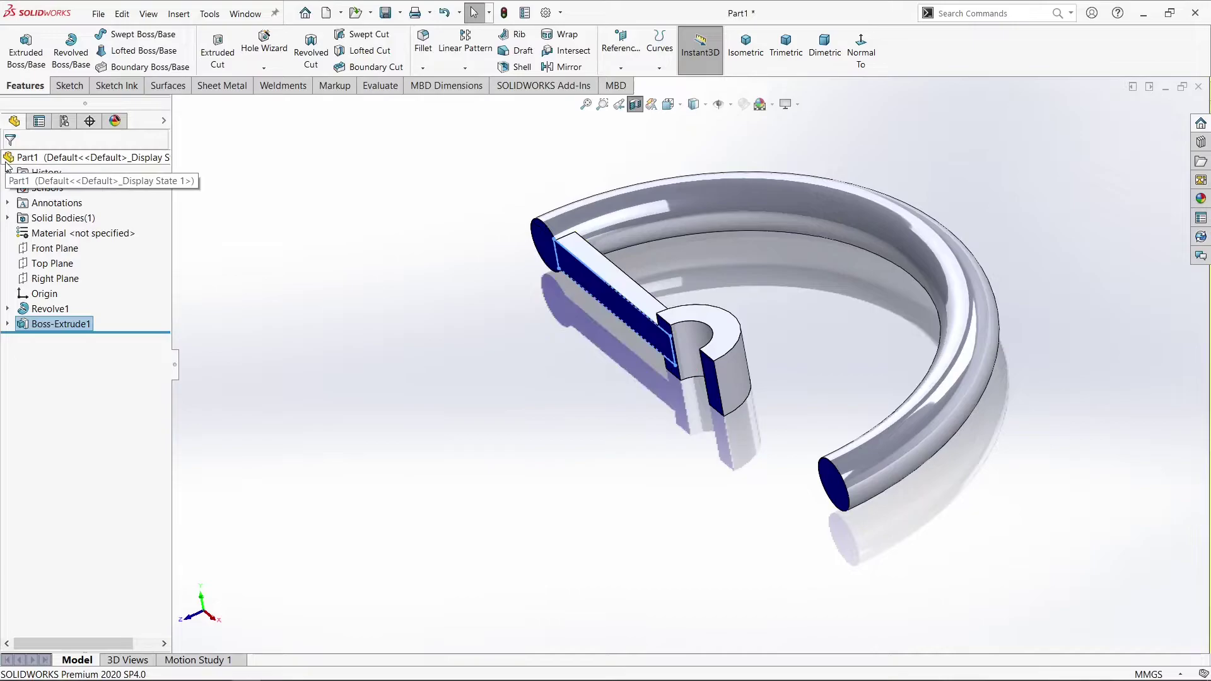
left_click(232, 287)
Turn off the section view to show the complete wheel with its spoke
middle_click_drag(424, 341, 454, 378)
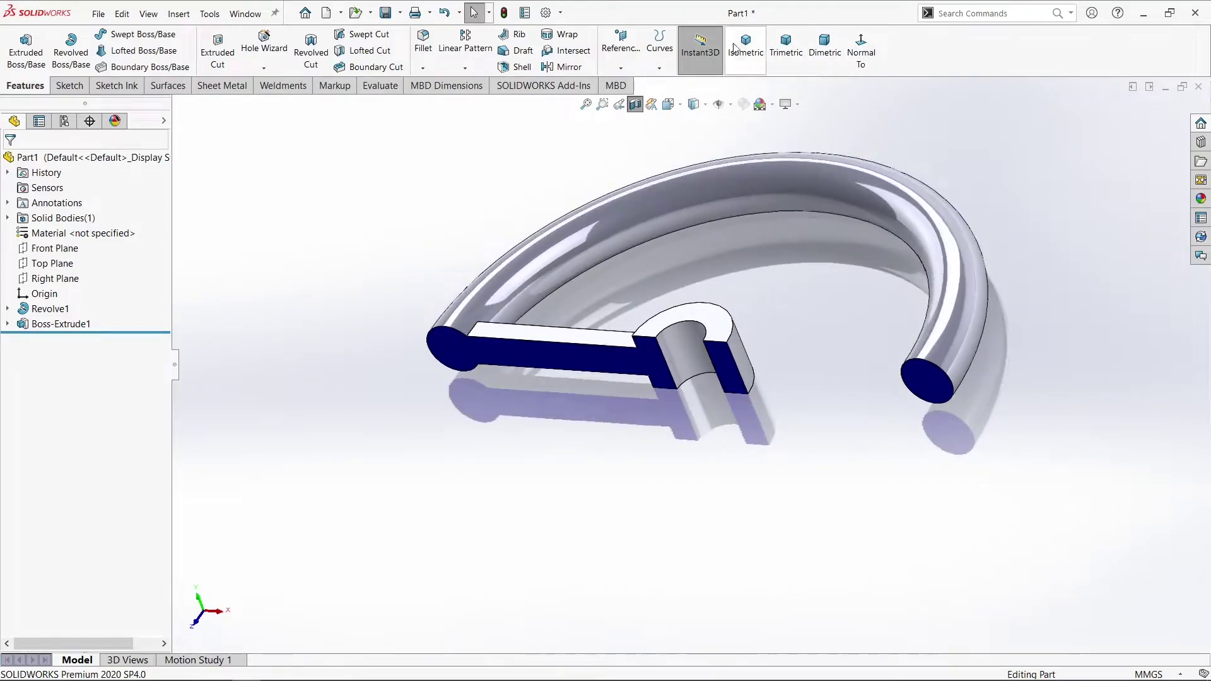
left_click(636, 104)
middle_click_drag(385, 207, 364, 169)
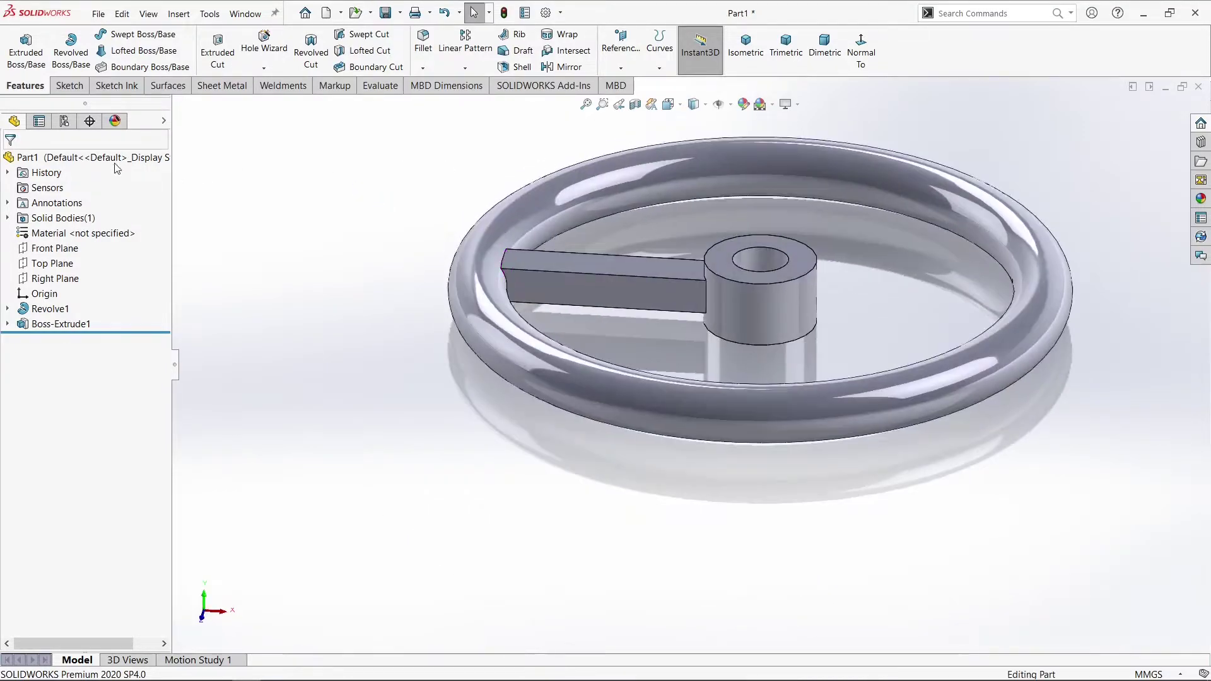
Add a full round fillet to the spoke's front side face, with the spoke's top and bottom faces as the side face sets
left_click(422, 41)
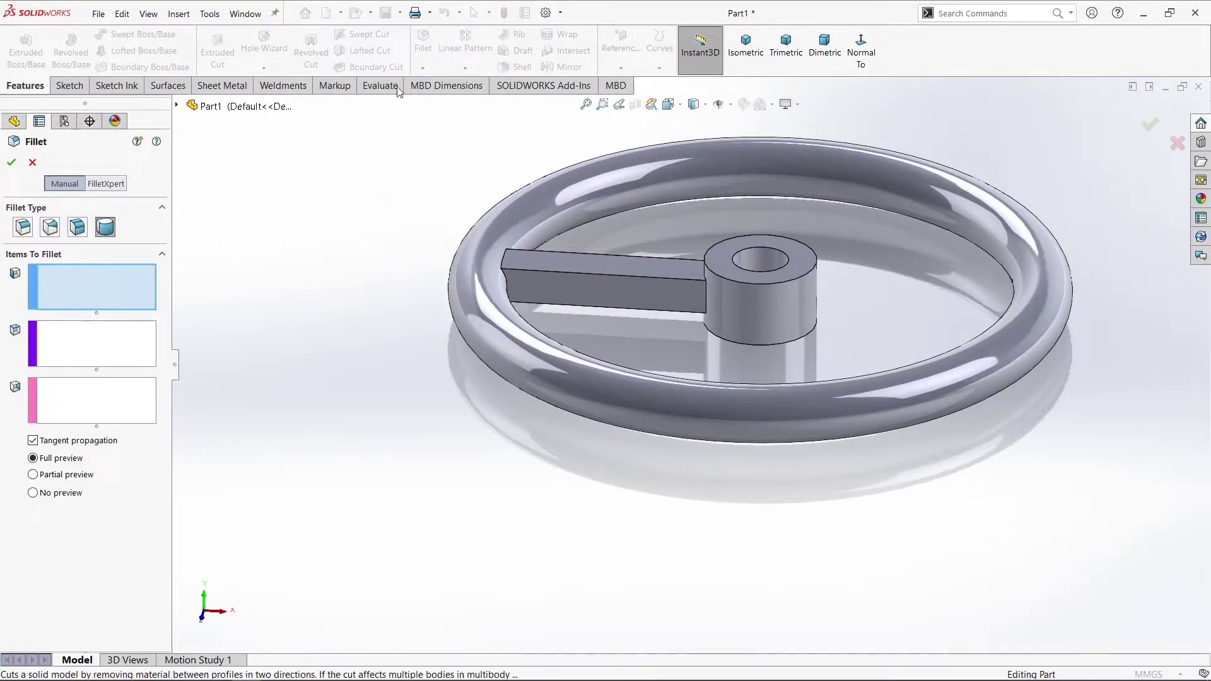
left_click(732, 53)
scroll(589, 314, "down", 2)
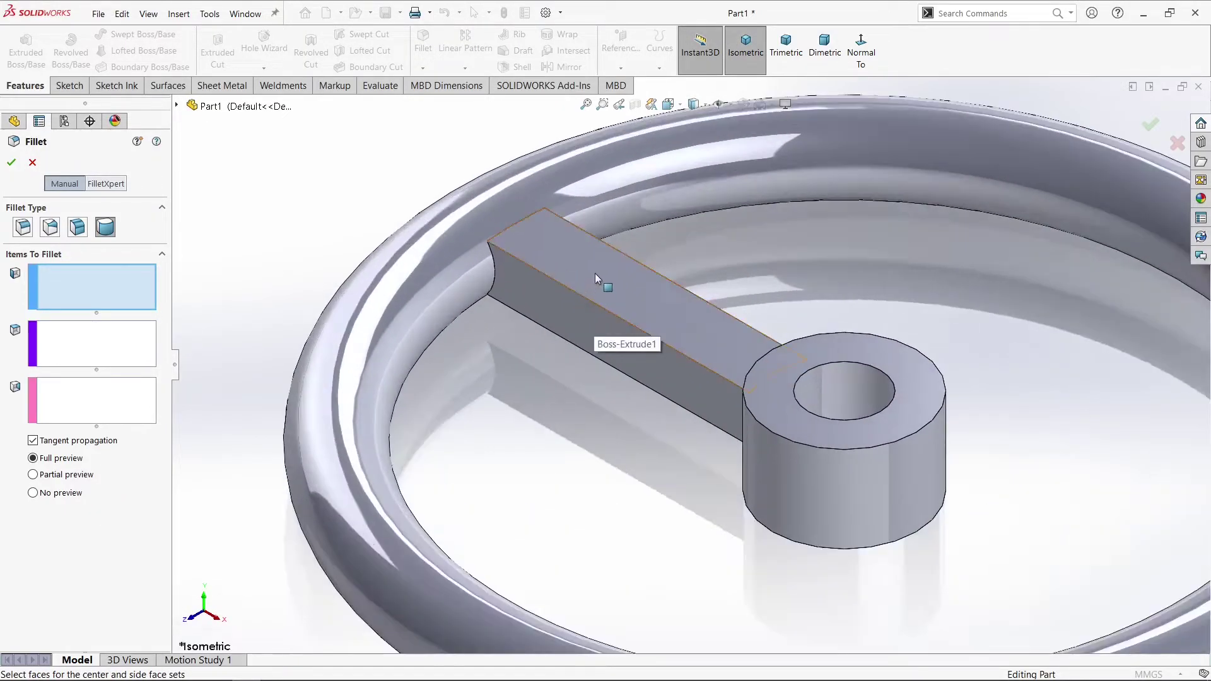
left_click(596, 273)
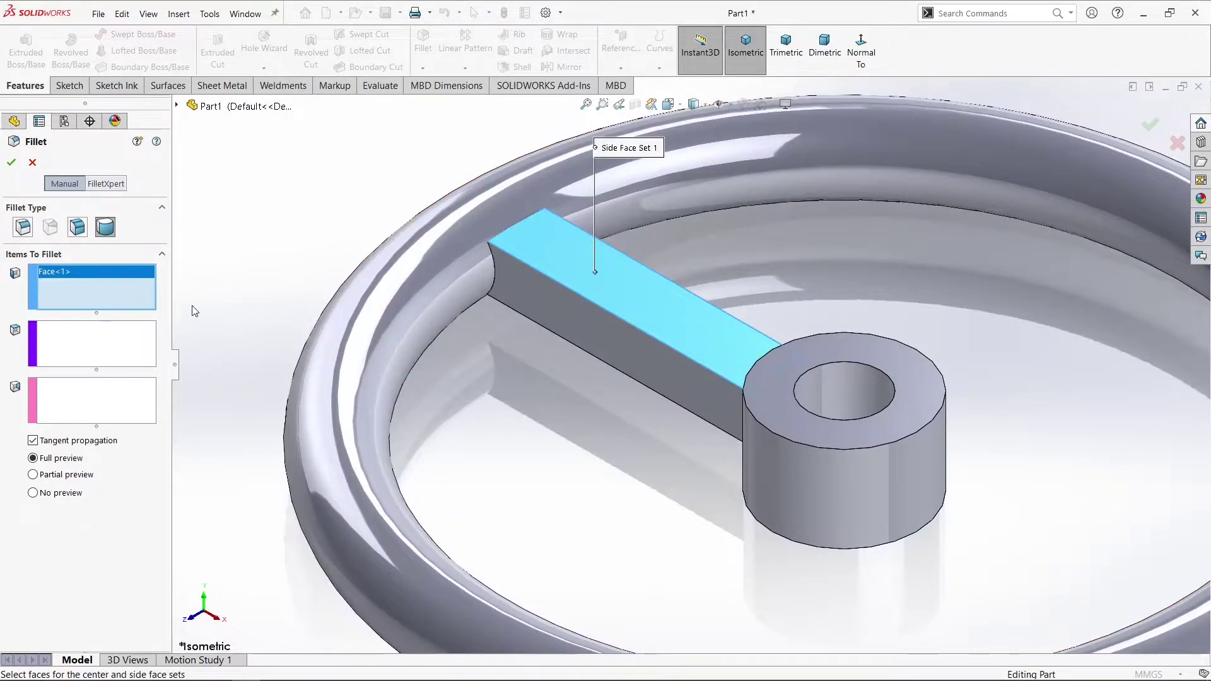
left_click(106, 346)
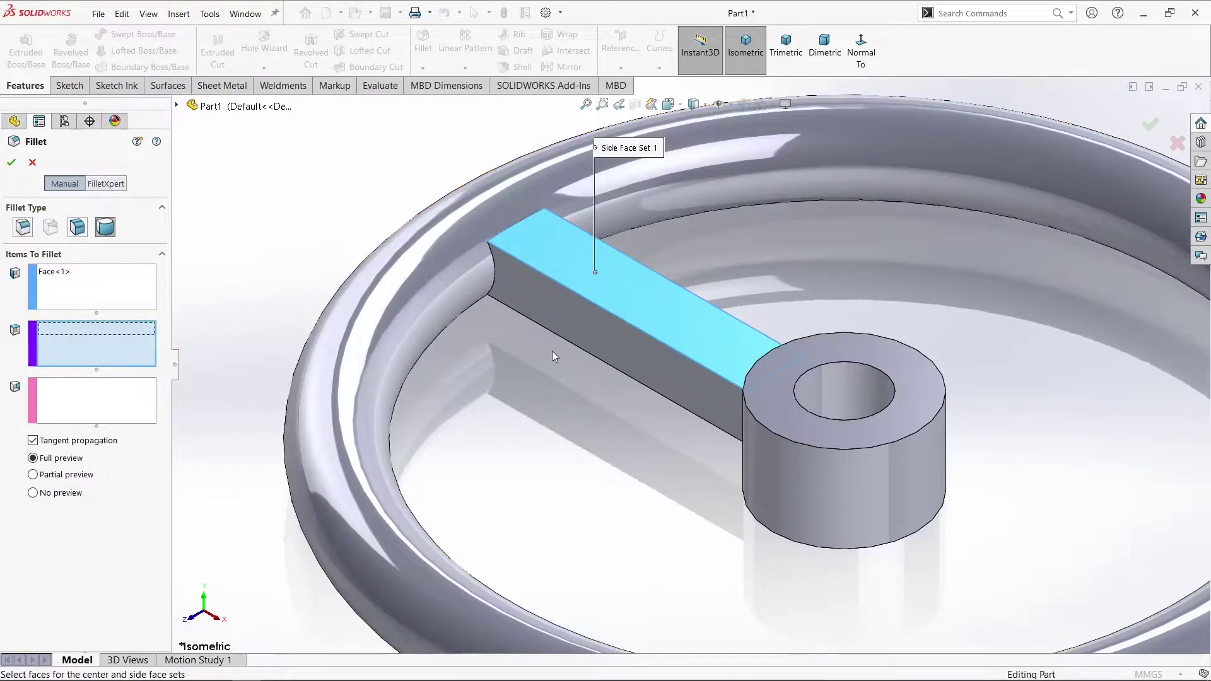
left_click(599, 325)
middle_click_drag(593, 357, 636, 189)
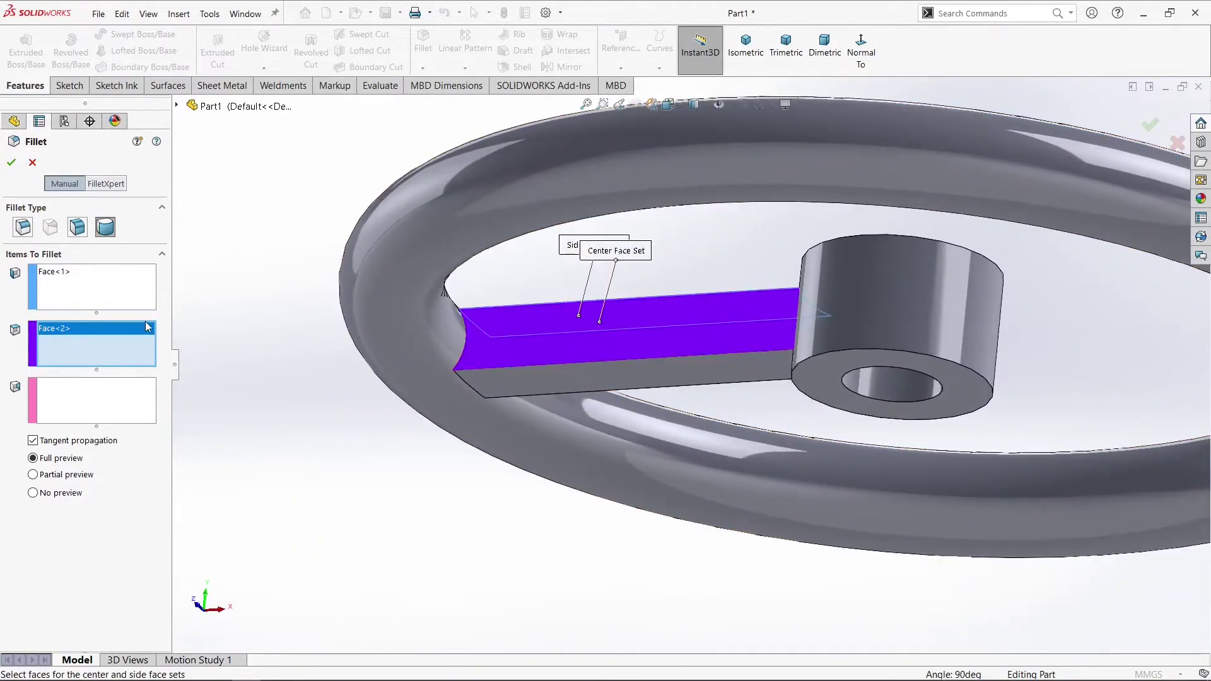
left_click(123, 421)
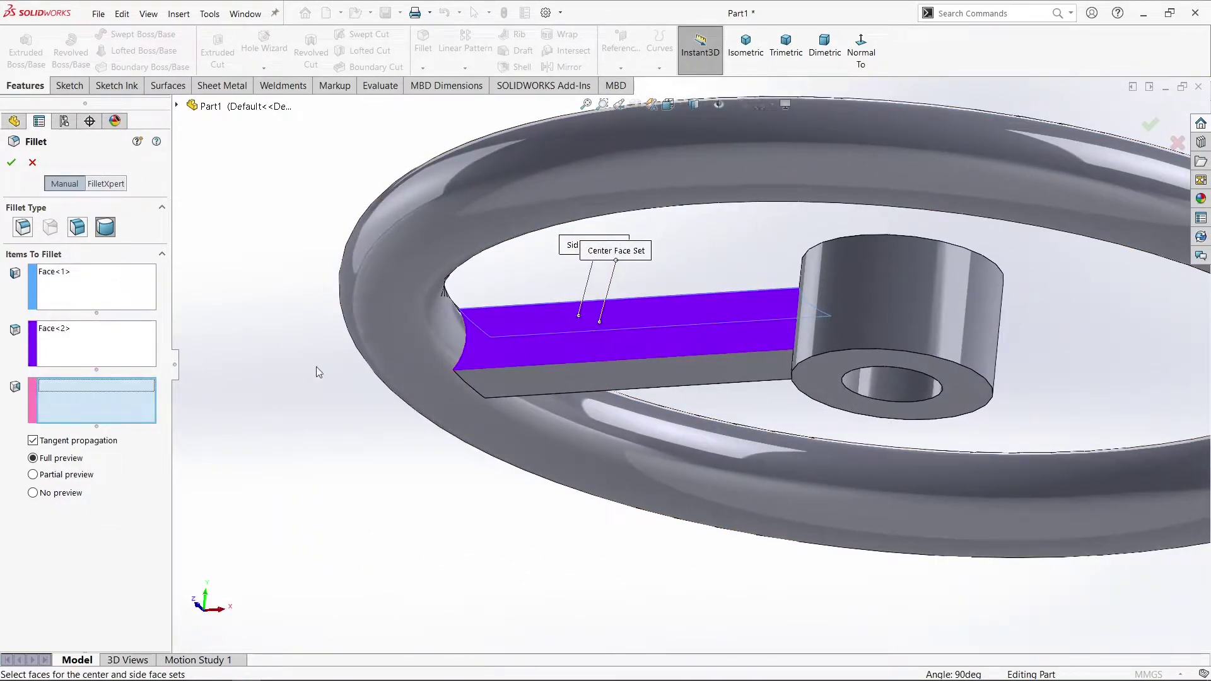
left_click(585, 377)
middle_click_drag(265, 311, 271, 439)
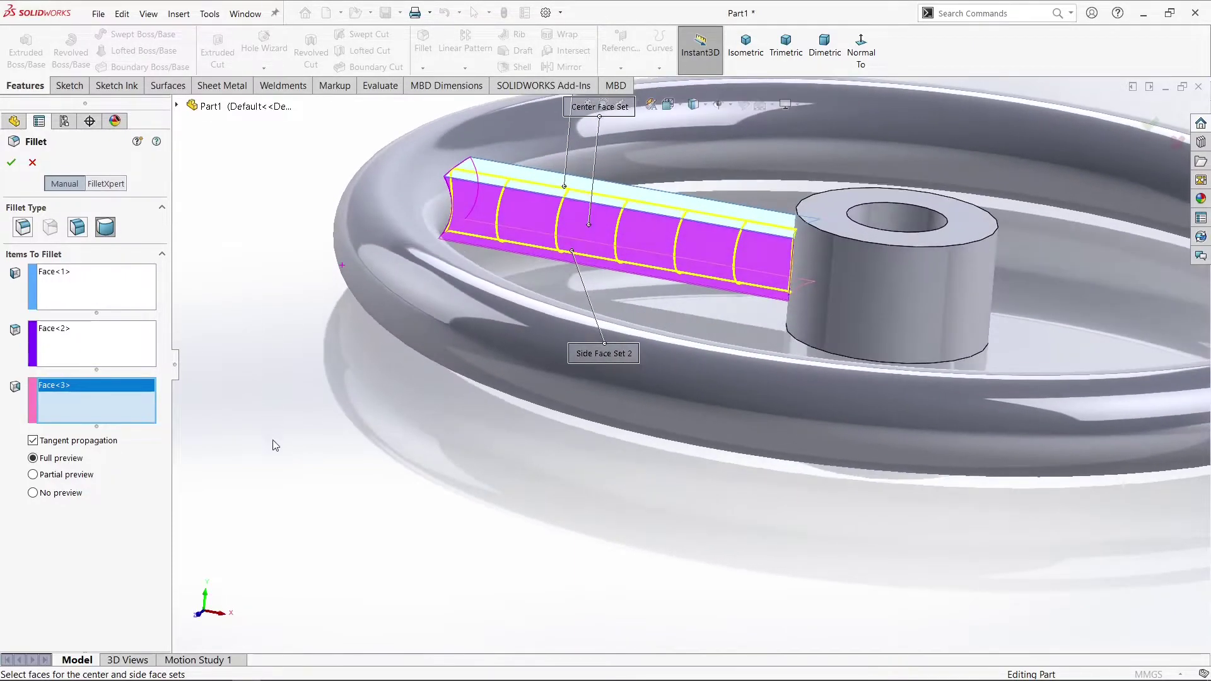
left_click(10, 163)
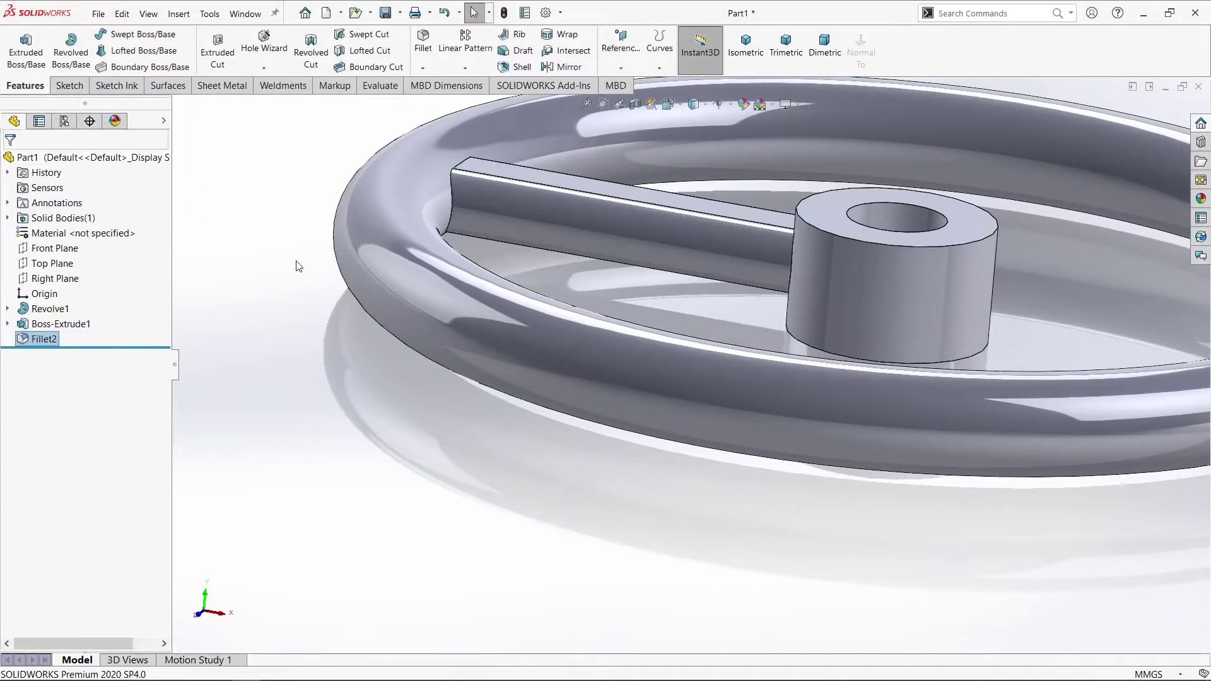
Add a matching full round fillet to the spoke's rear side face, between its top and bottom faces
middle_click_drag(346, 267, 418, 295)
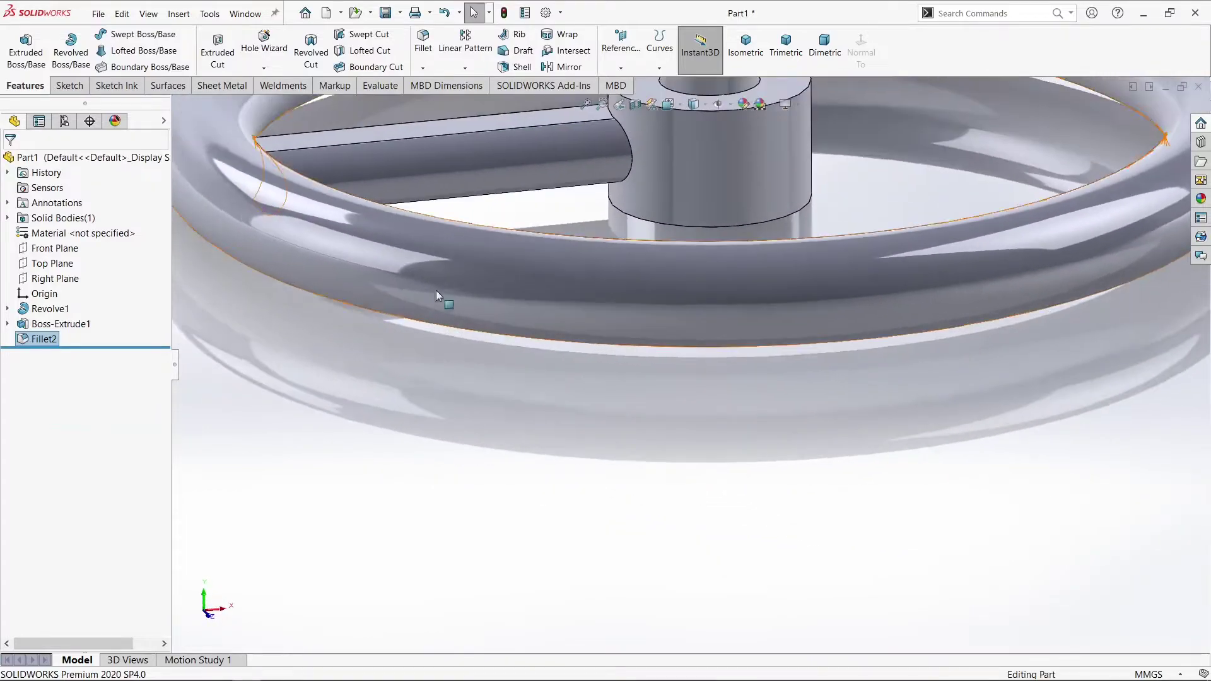
scroll(430, 289, "up", 4)
scroll(543, 237, "down", 4)
middle_click_drag(592, 292, 800, 406)
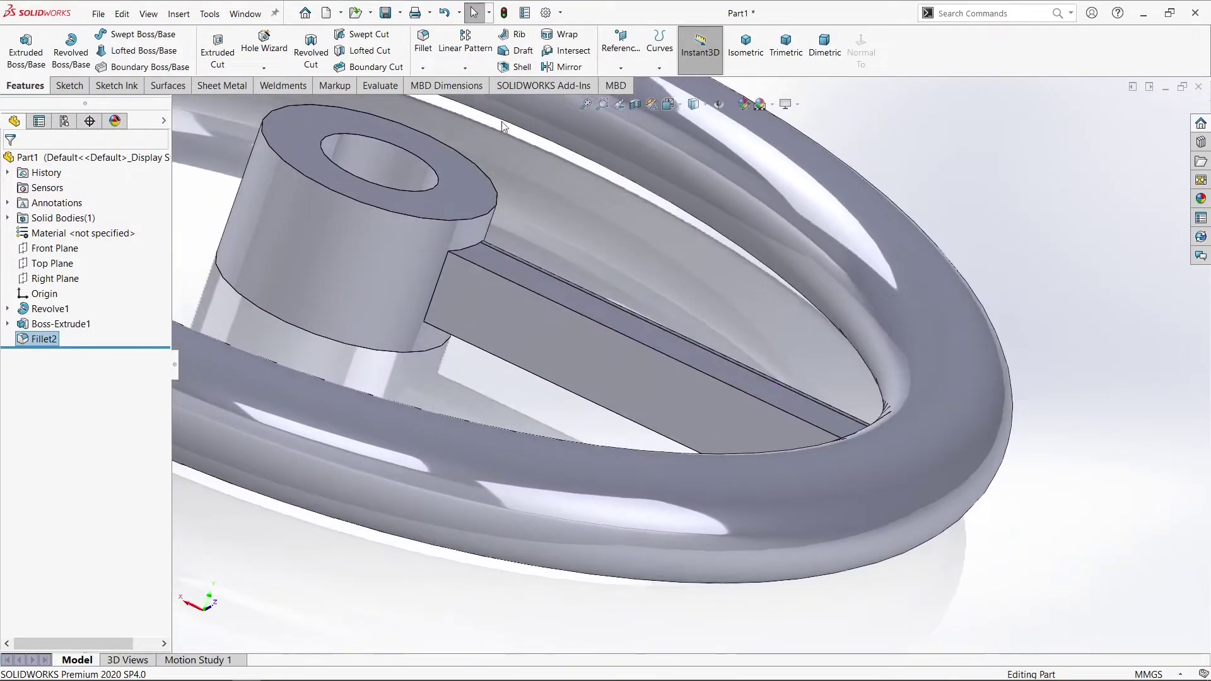
left_click(423, 44)
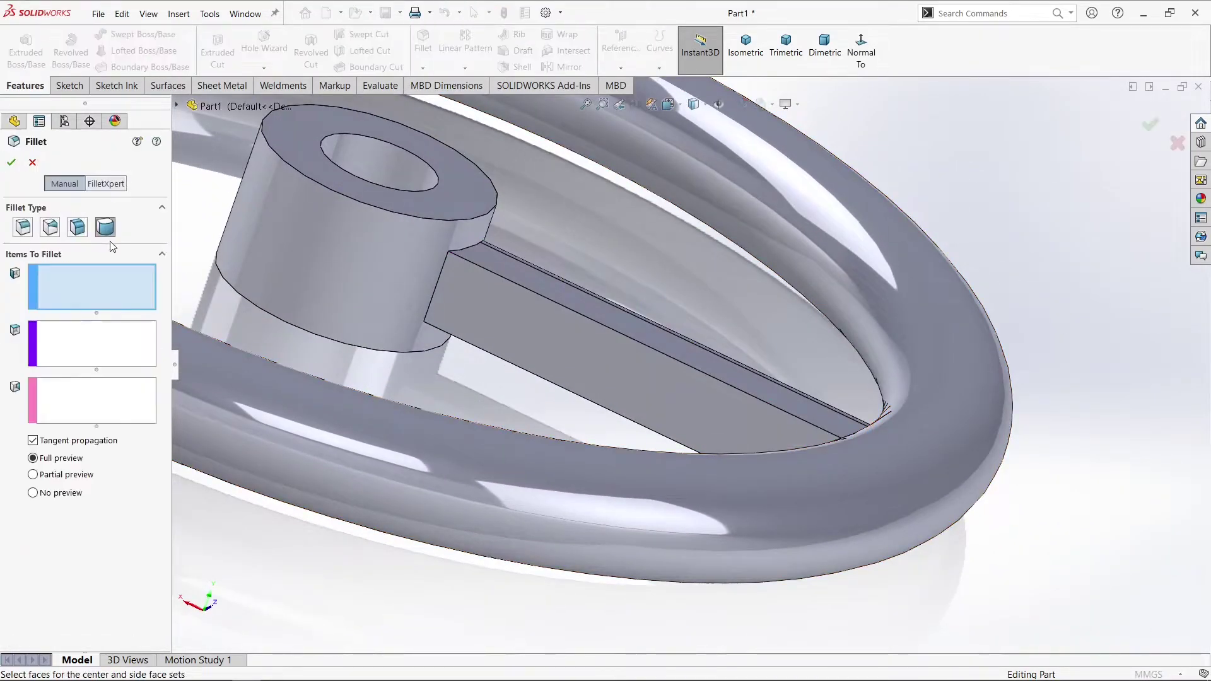
left_click(542, 284)
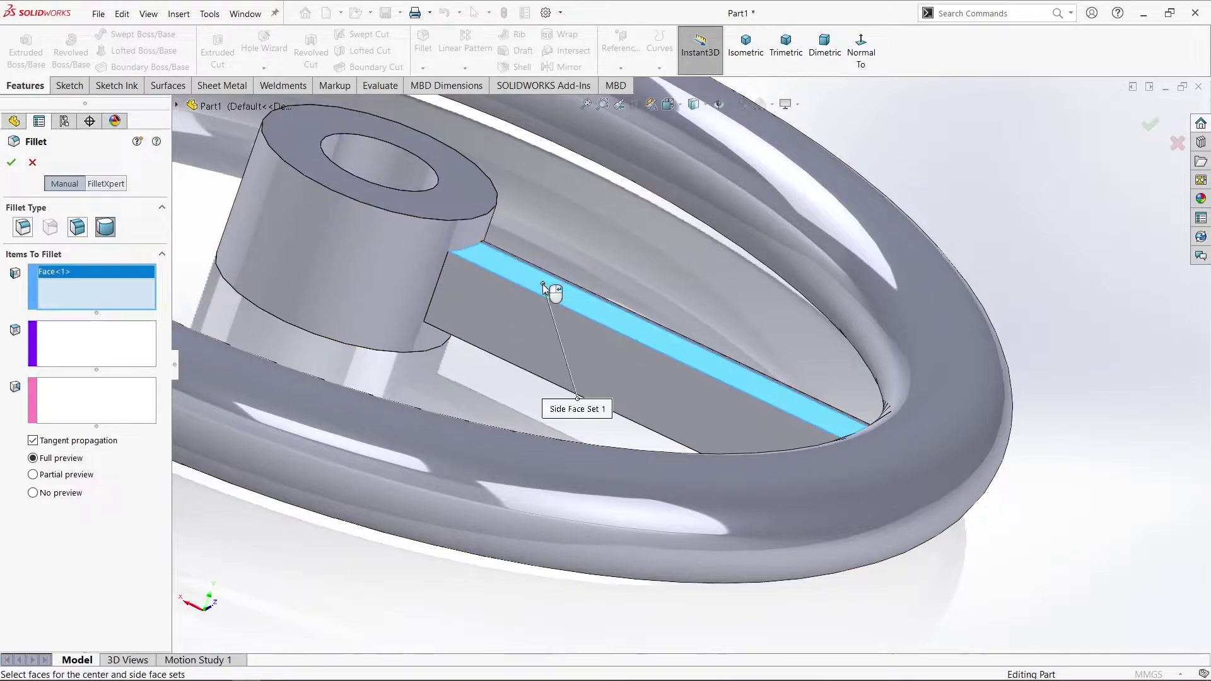
left_click(109, 333)
left_click(483, 310)
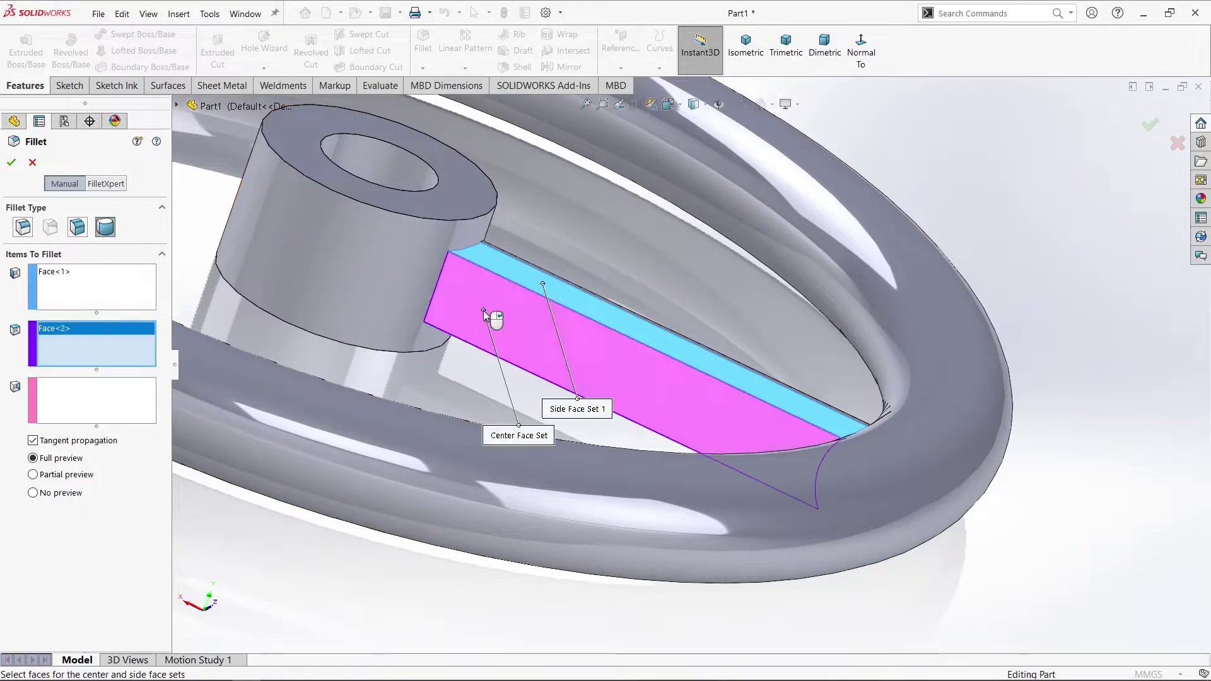
key("shift+Down")
left_click(100, 395)
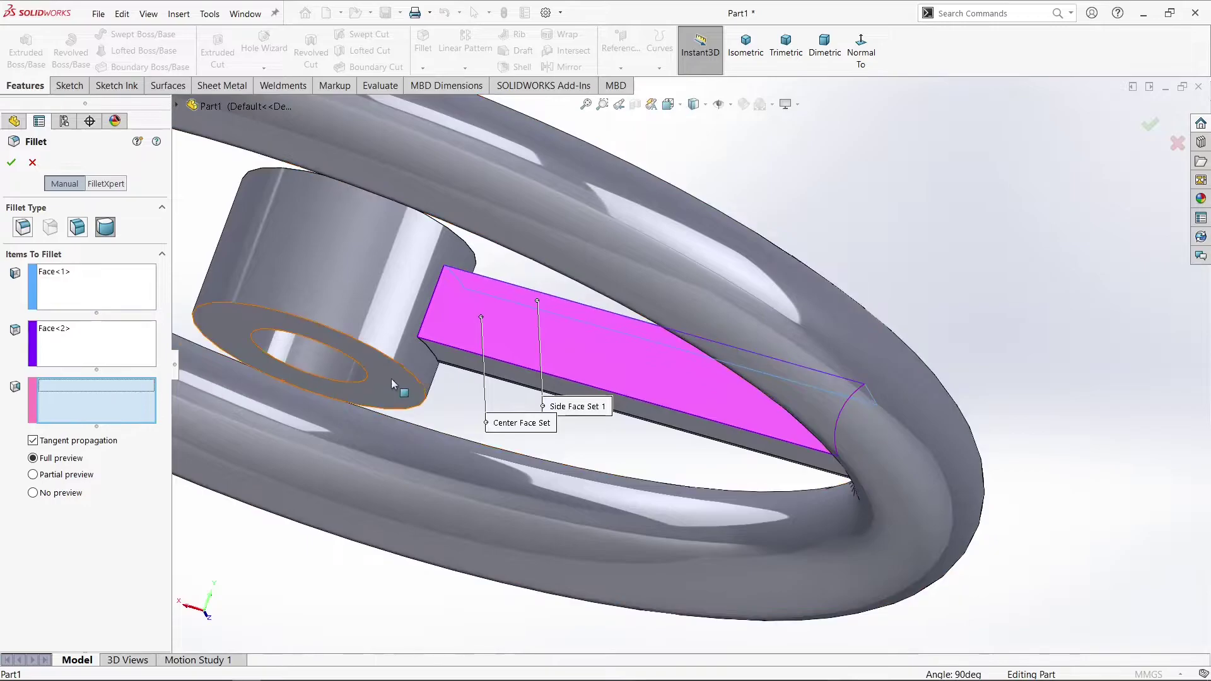
left_click(454, 362)
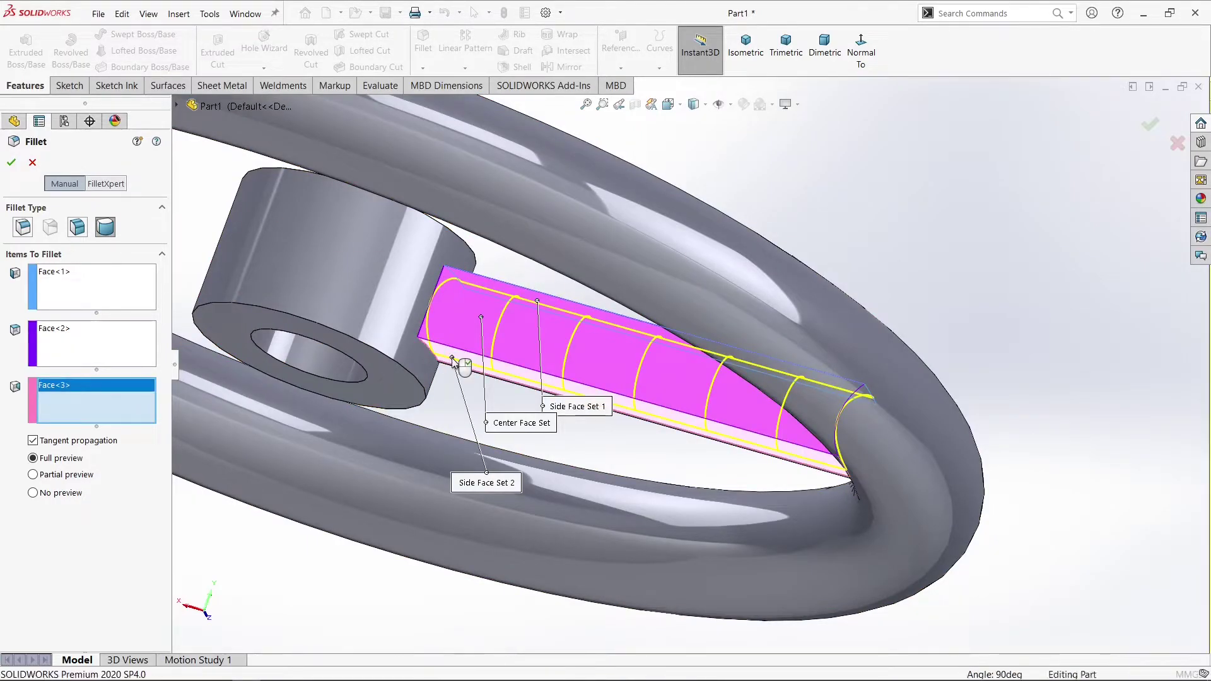
key("Return")
Add a constant size fillet of 3 mm radius to the edge where the spoke meets the hub
left_click(861, 191)
middle_click_drag(861, 191, 698, 221)
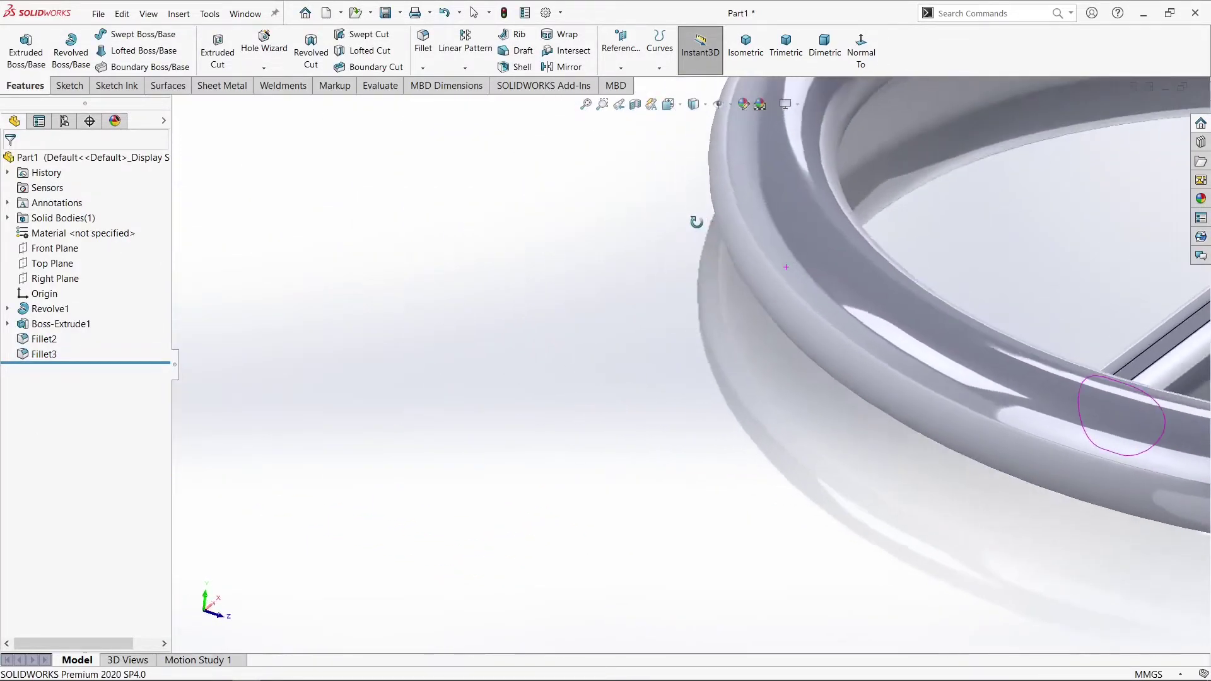
scroll(706, 236, "up", 6)
middle_click_drag(849, 283, 888, 295)
scroll(841, 290, "down", 8)
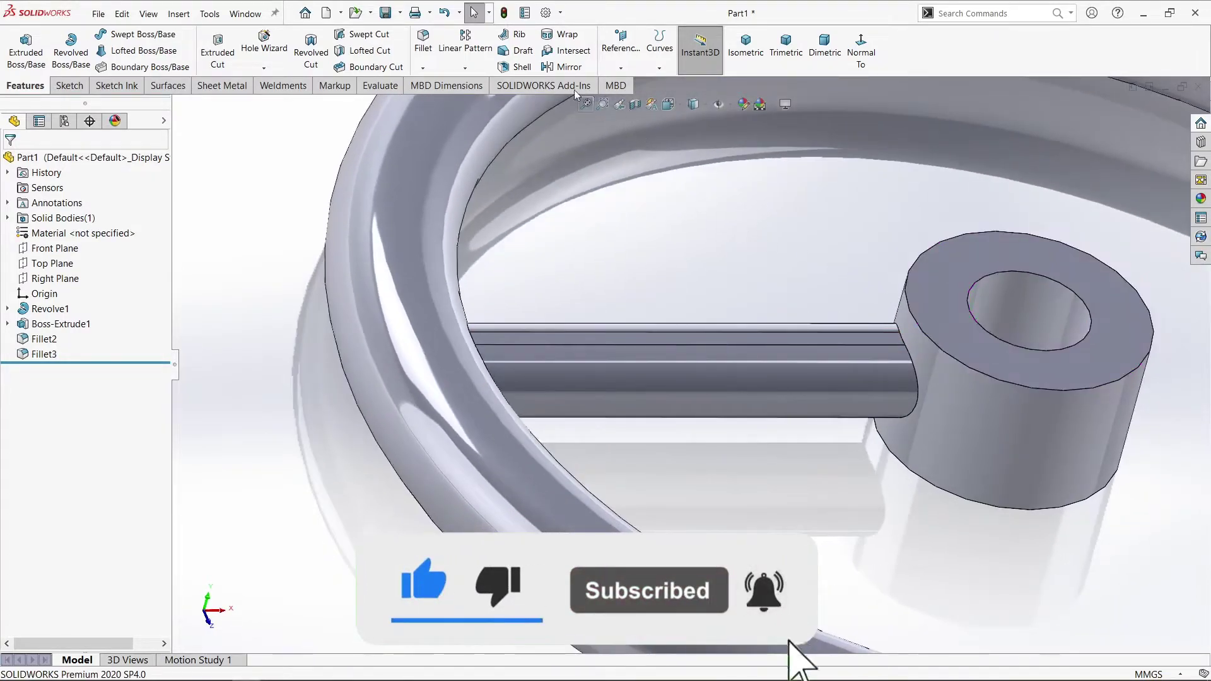
left_click(431, 50)
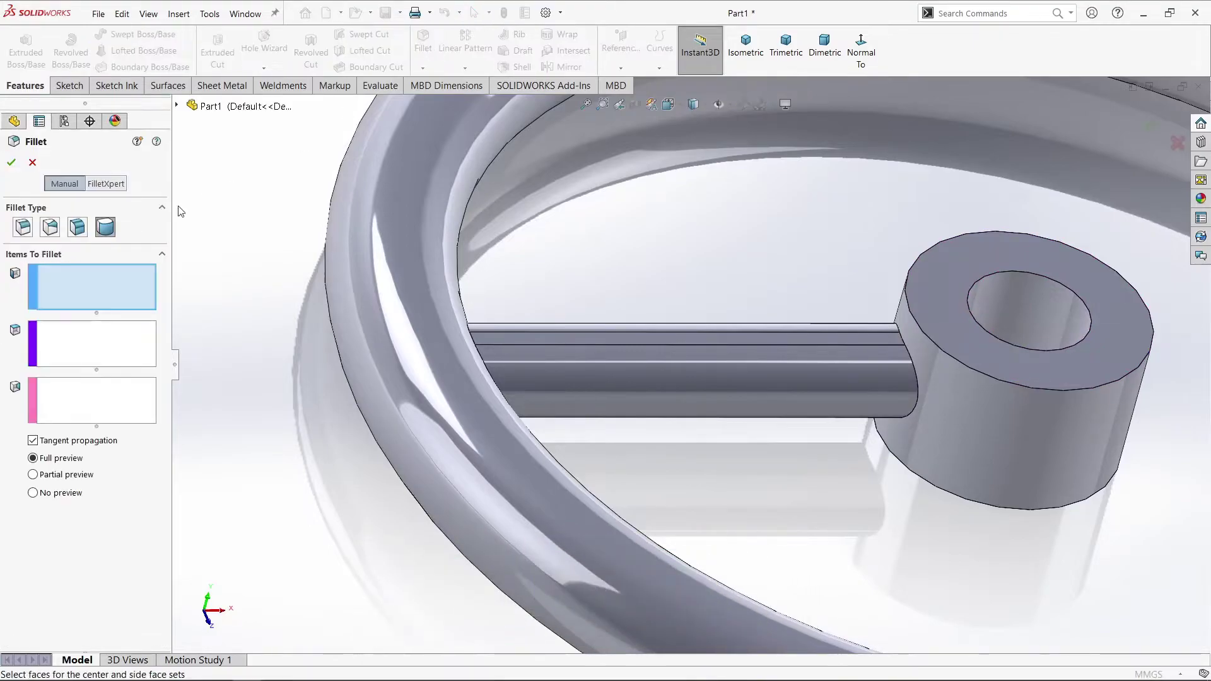
left_click(22, 227)
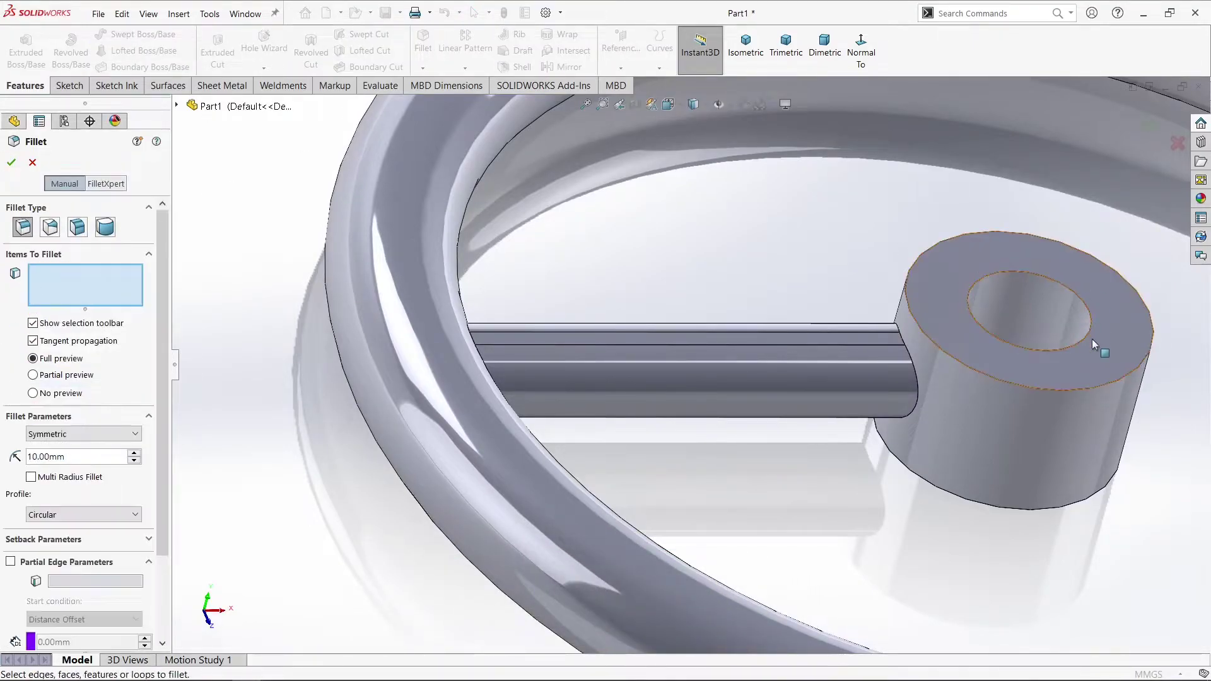
scroll(903, 339, "down", 5)
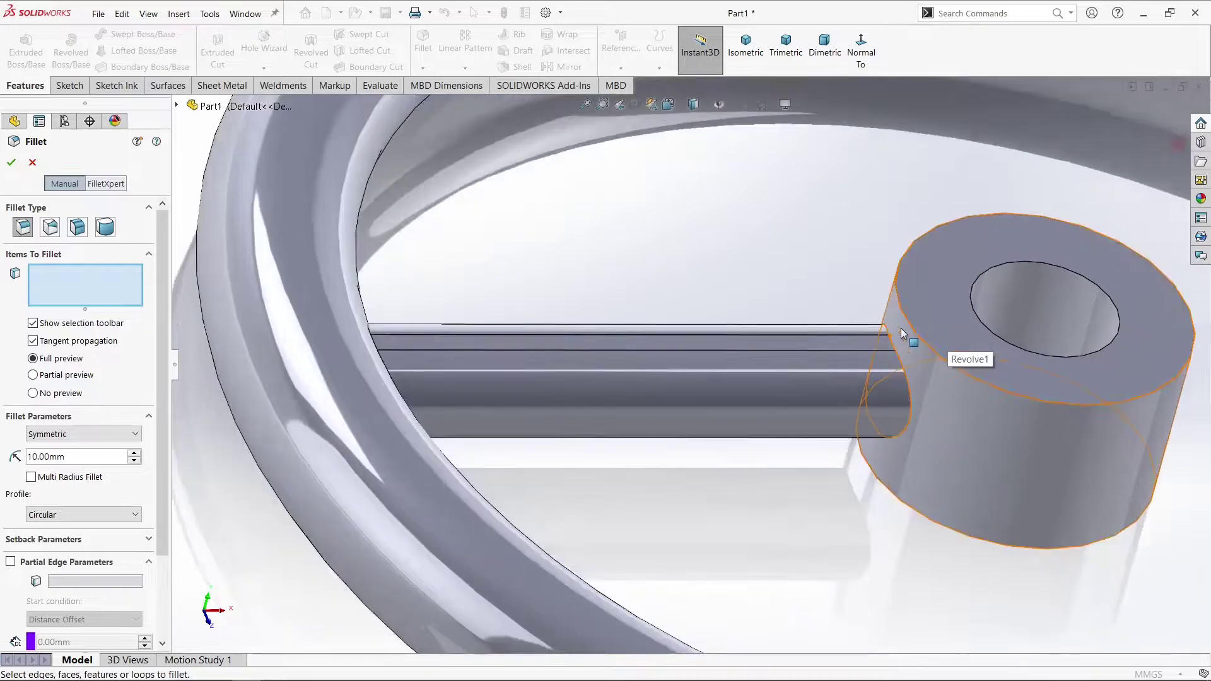
left_click(862, 335)
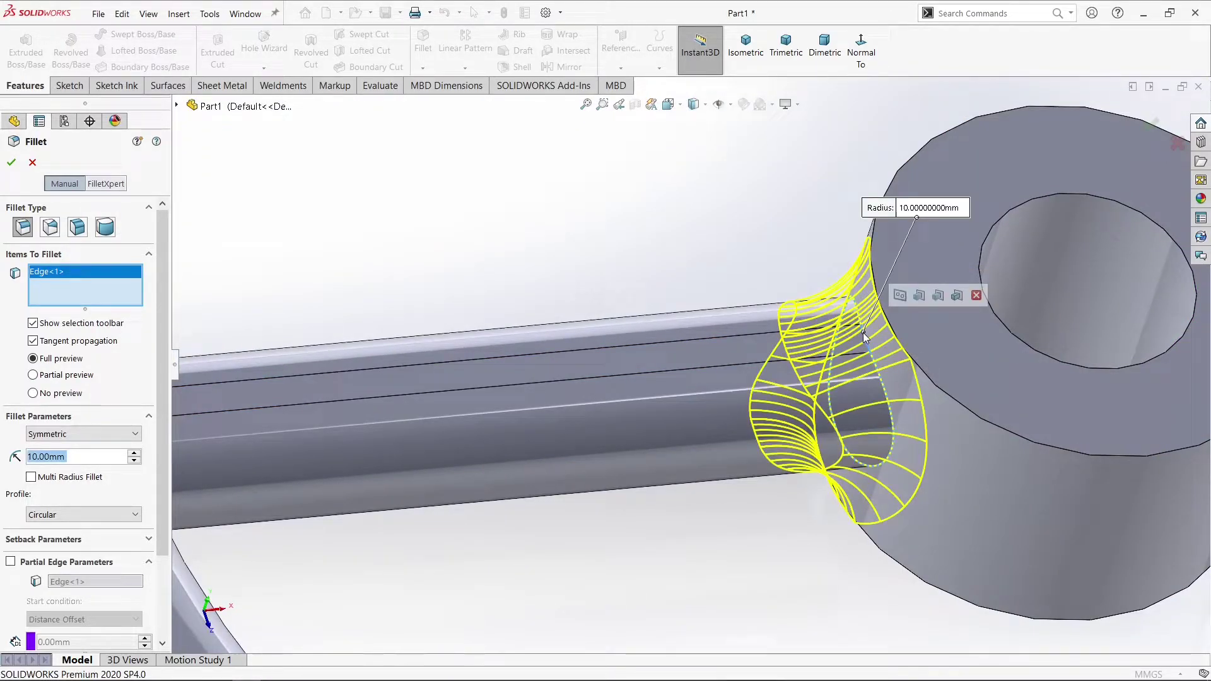
scroll(694, 360, "up", 3)
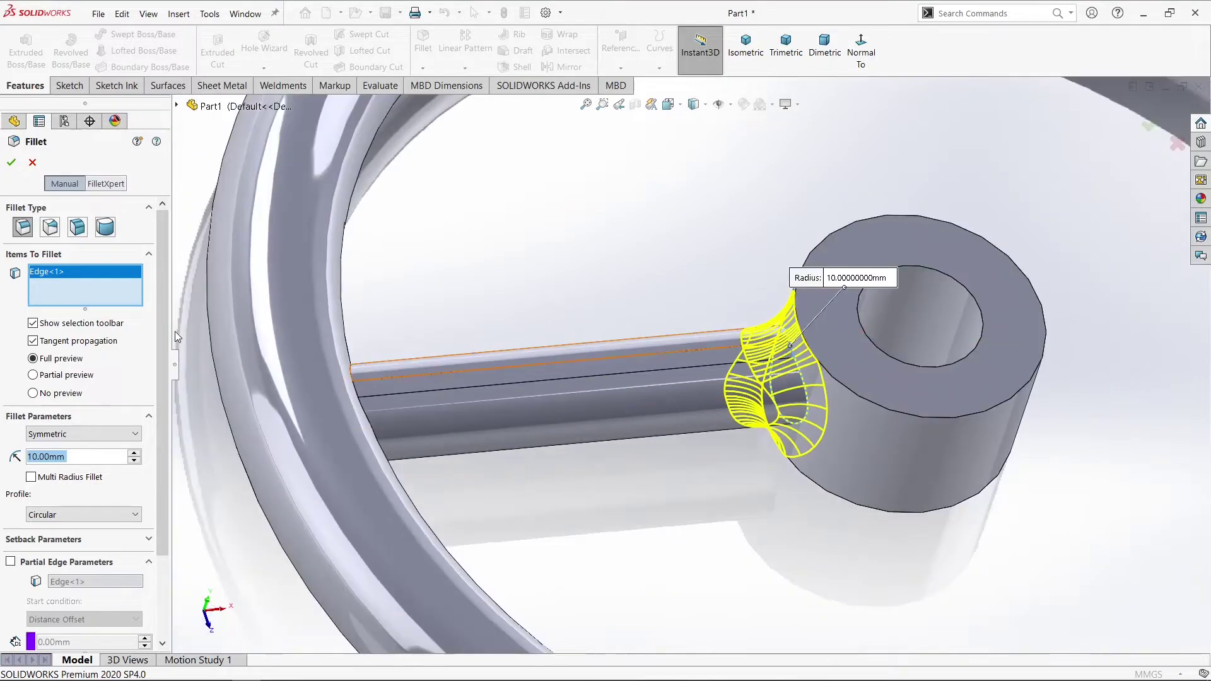
type("3")
key("Return")
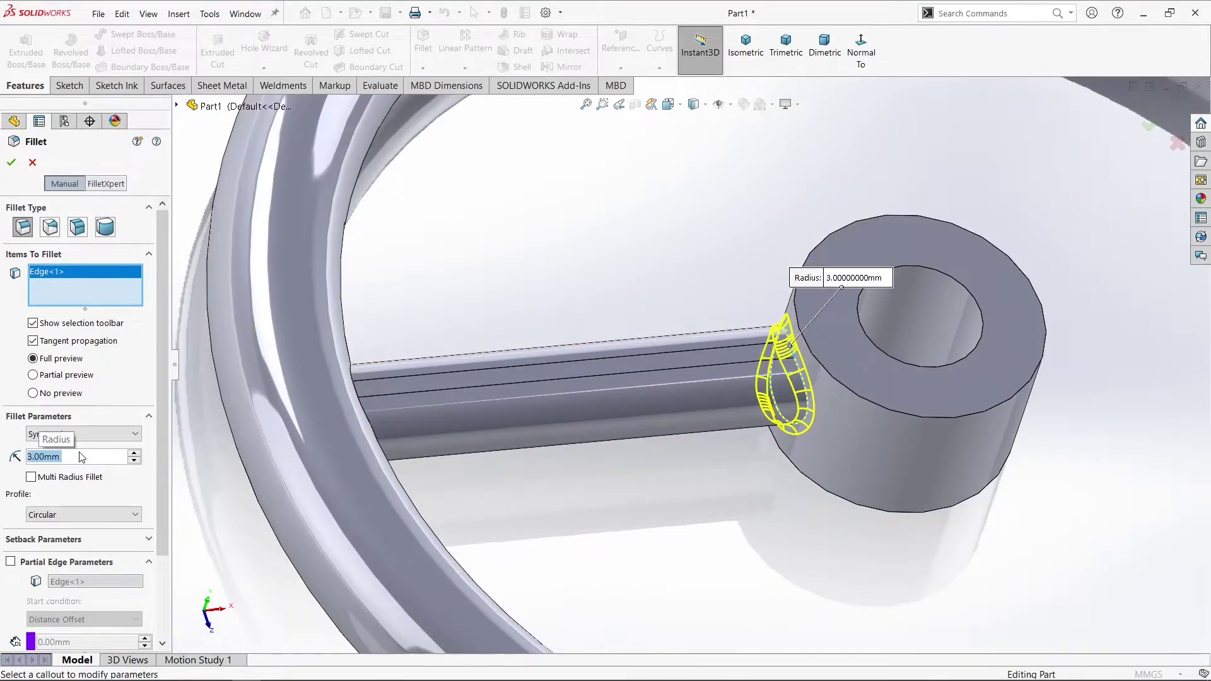
left_click(11, 165)
Edit the 3 mm fillet to include the edge where the spoke meets the rim
middle_click_drag(290, 196, 586, 309)
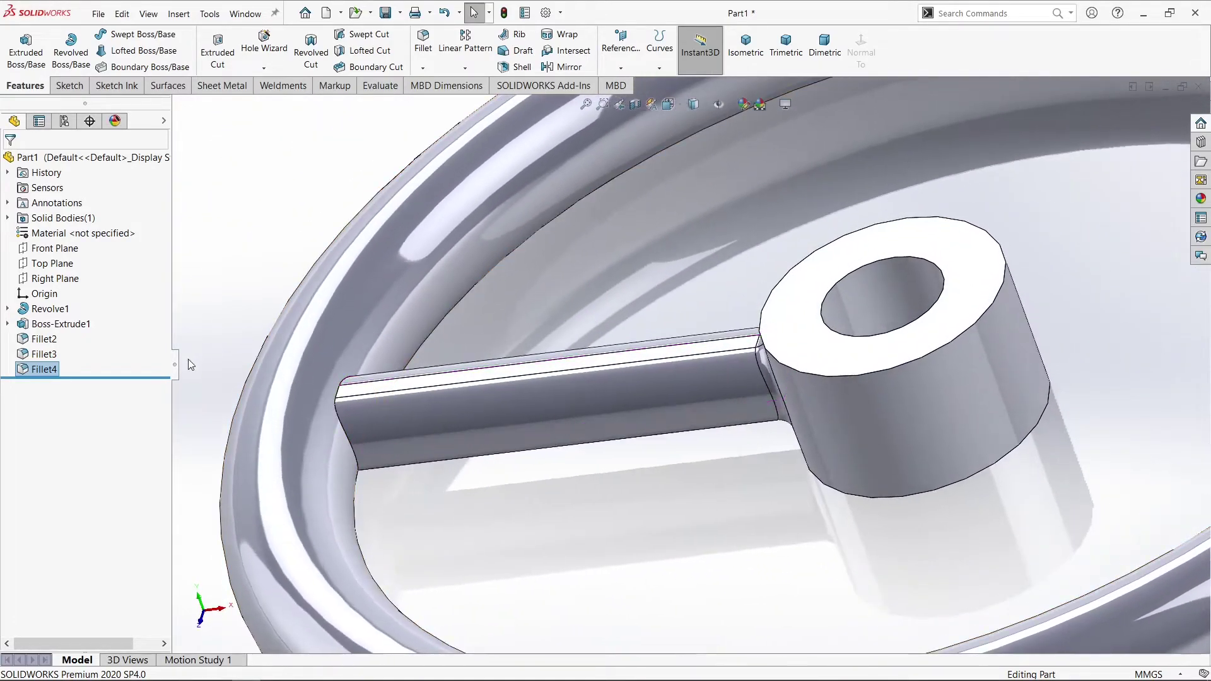
right_click(50, 372)
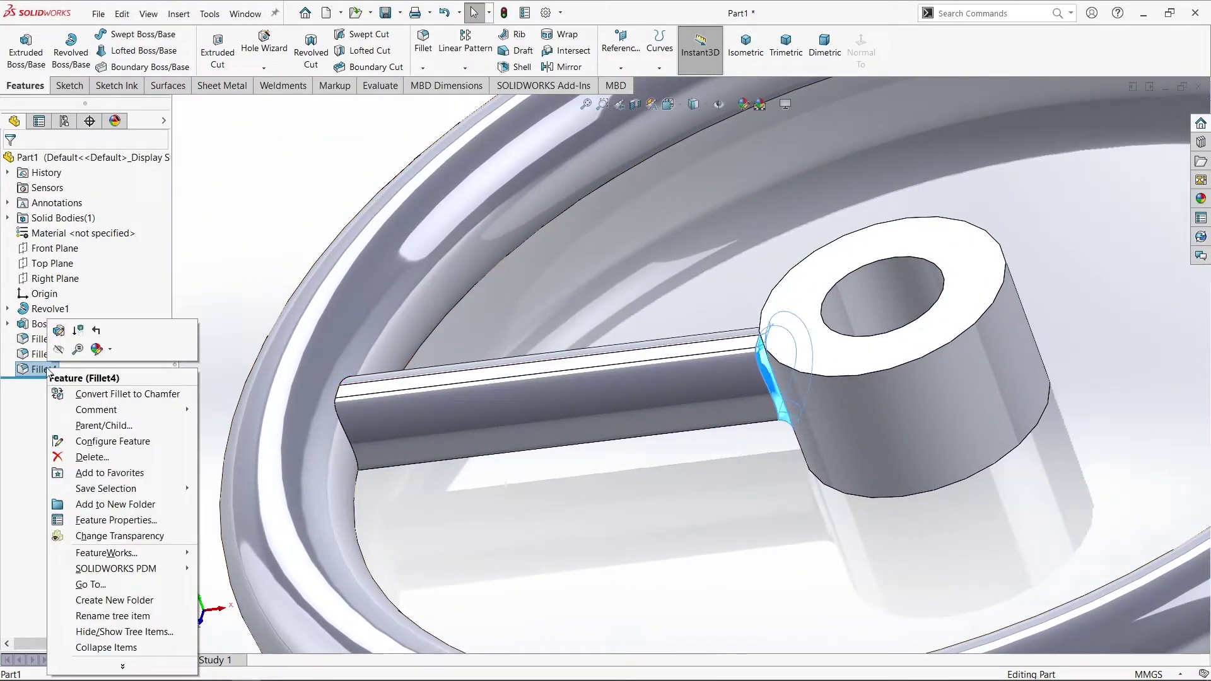
left_click(58, 333)
middle_click_drag(203, 352, 298, 387)
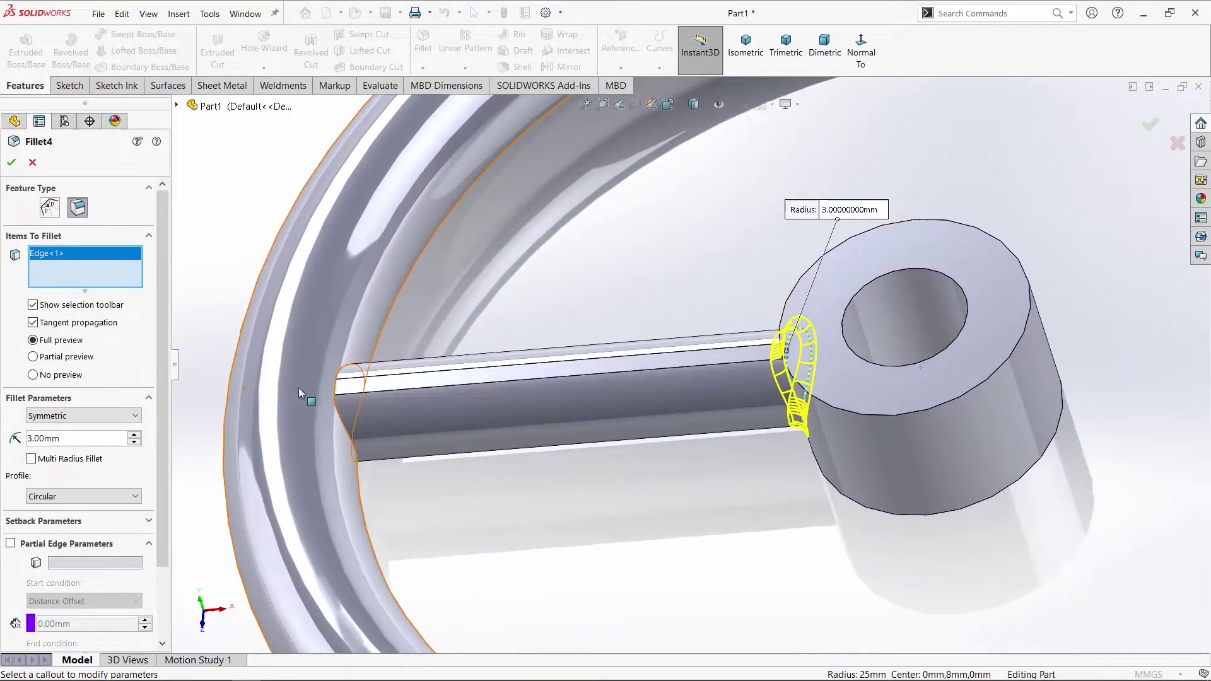
left_click(336, 386)
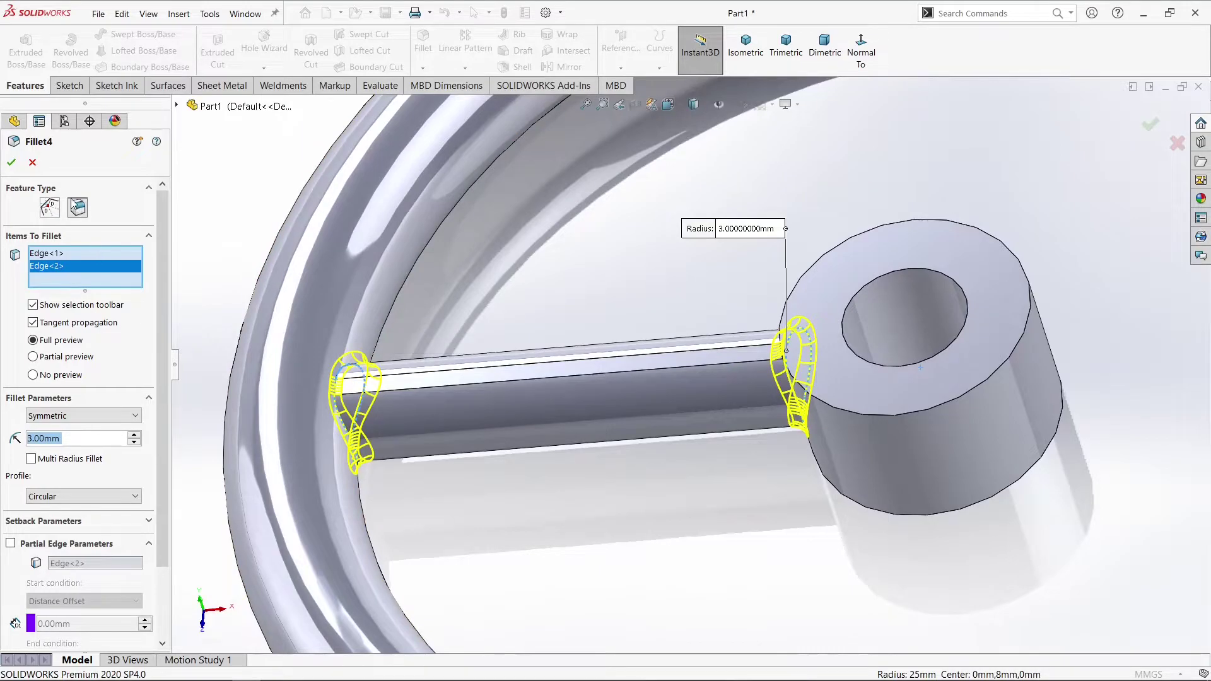
left_click(10, 165)
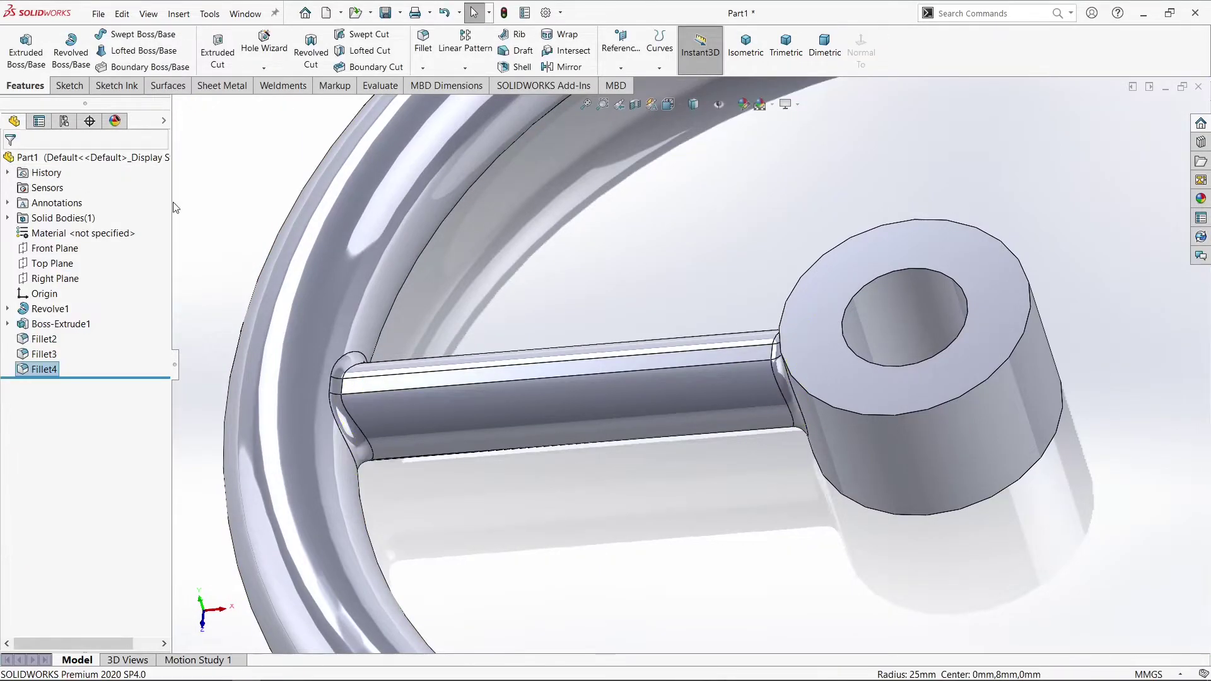
Show the temporary axes of the handwheel
scroll(285, 297, "up", 3)
middle_click_drag(333, 308, 310, 225)
middle_click_drag(311, 290, 341, 224)
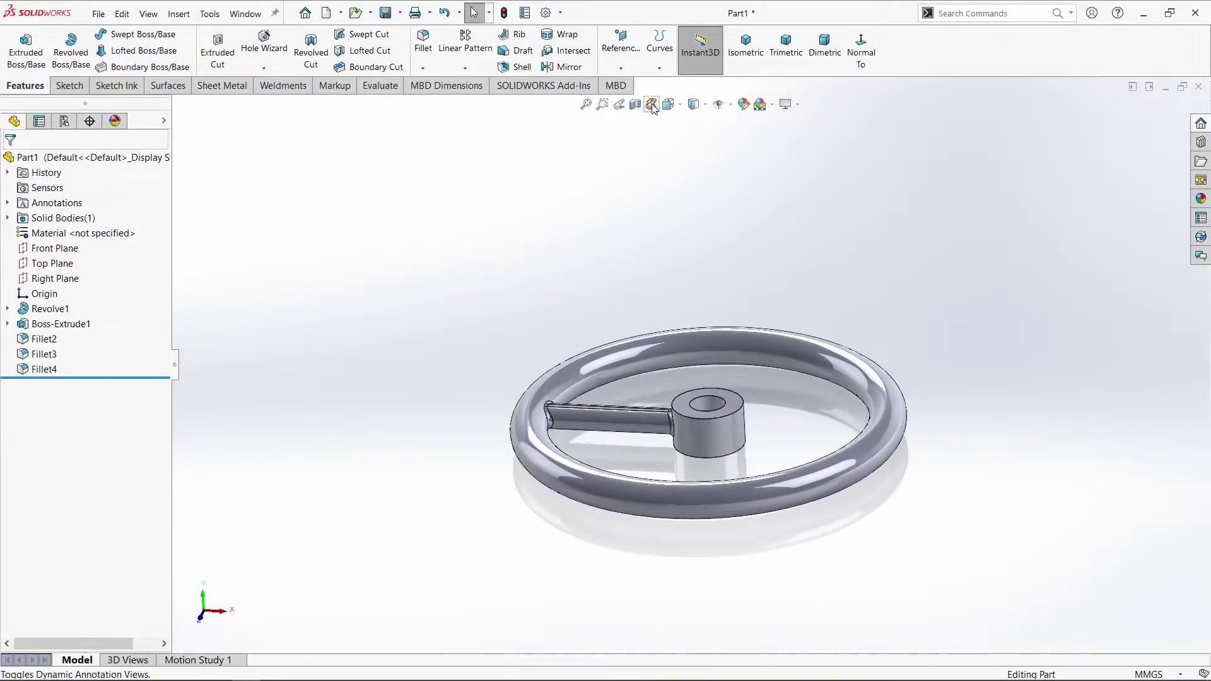
left_click(730, 105)
left_click(736, 141)
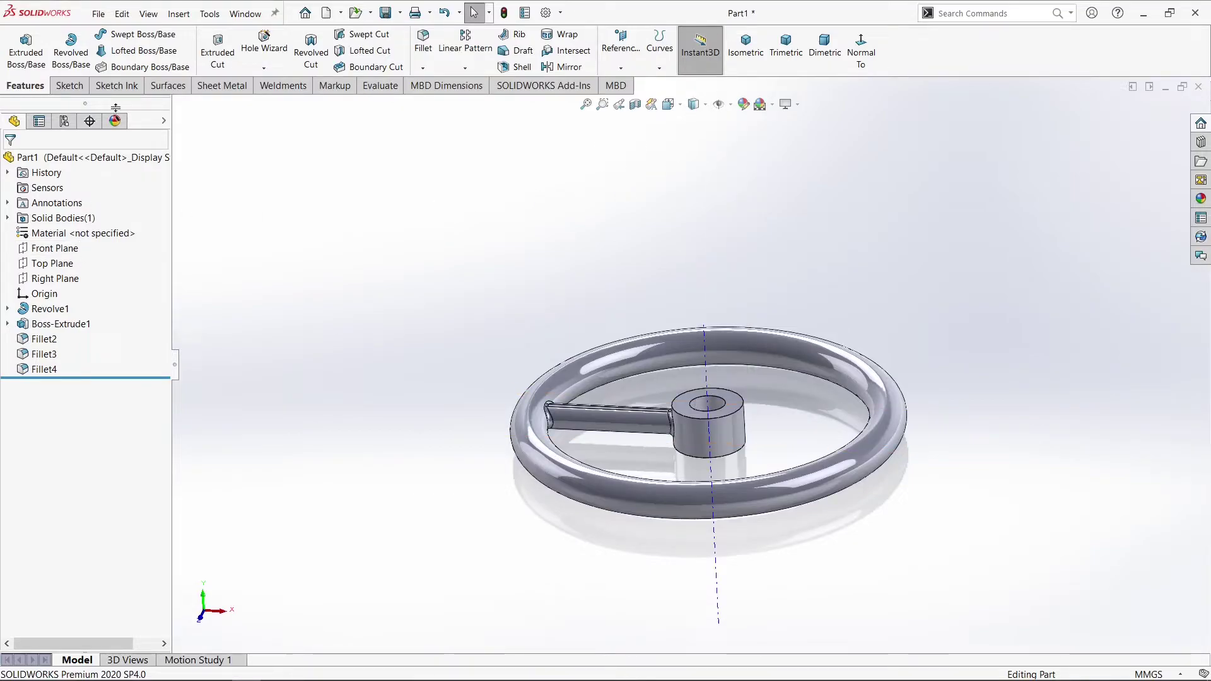
Start a circular pattern that uses the hub's central temporary axis as its rotation axis
left_click(476, 70)
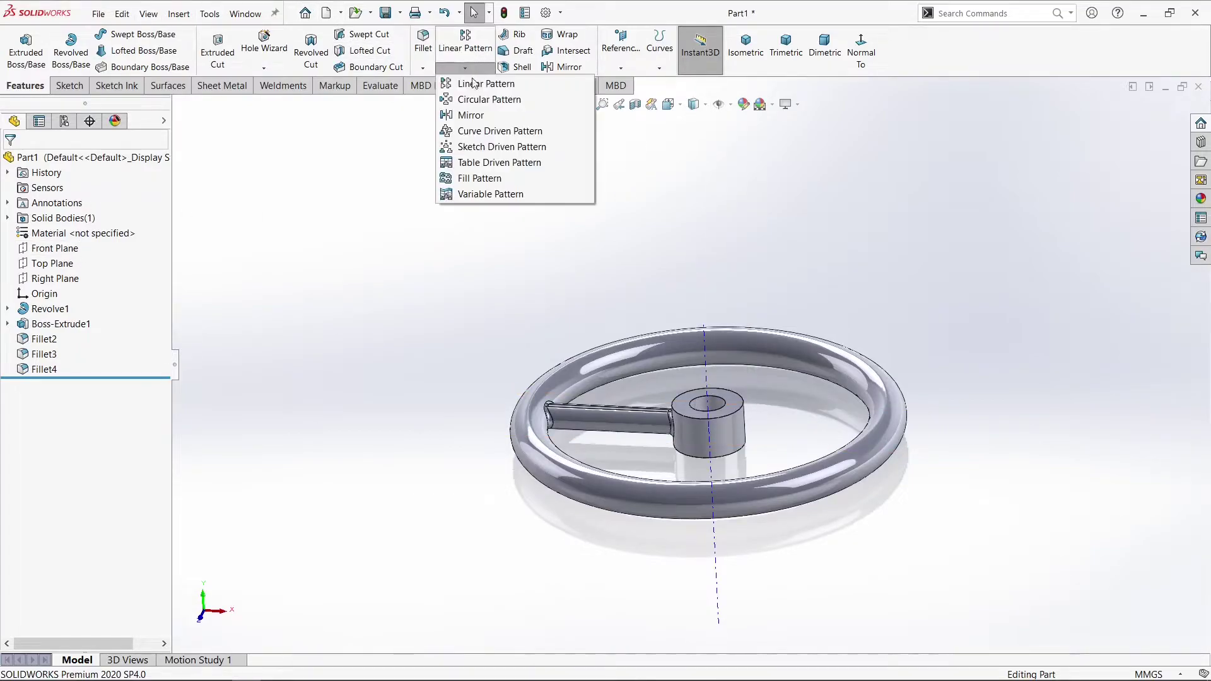
left_click(487, 100)
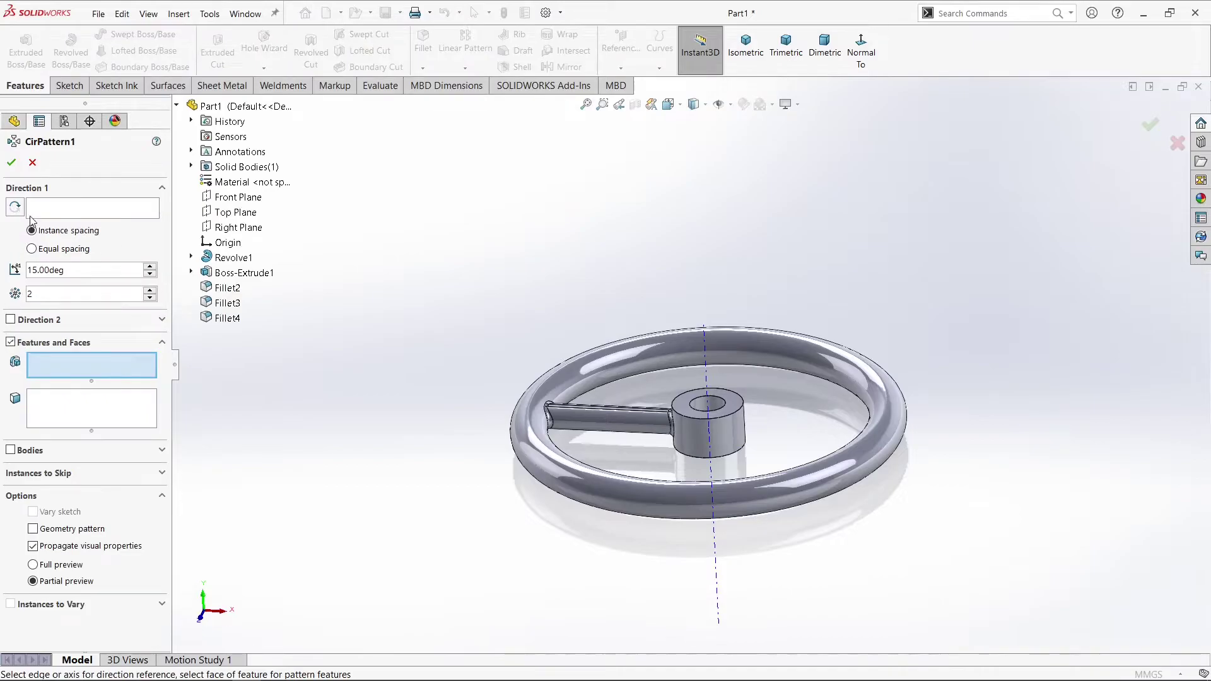
left_click(42, 208)
left_click(702, 349)
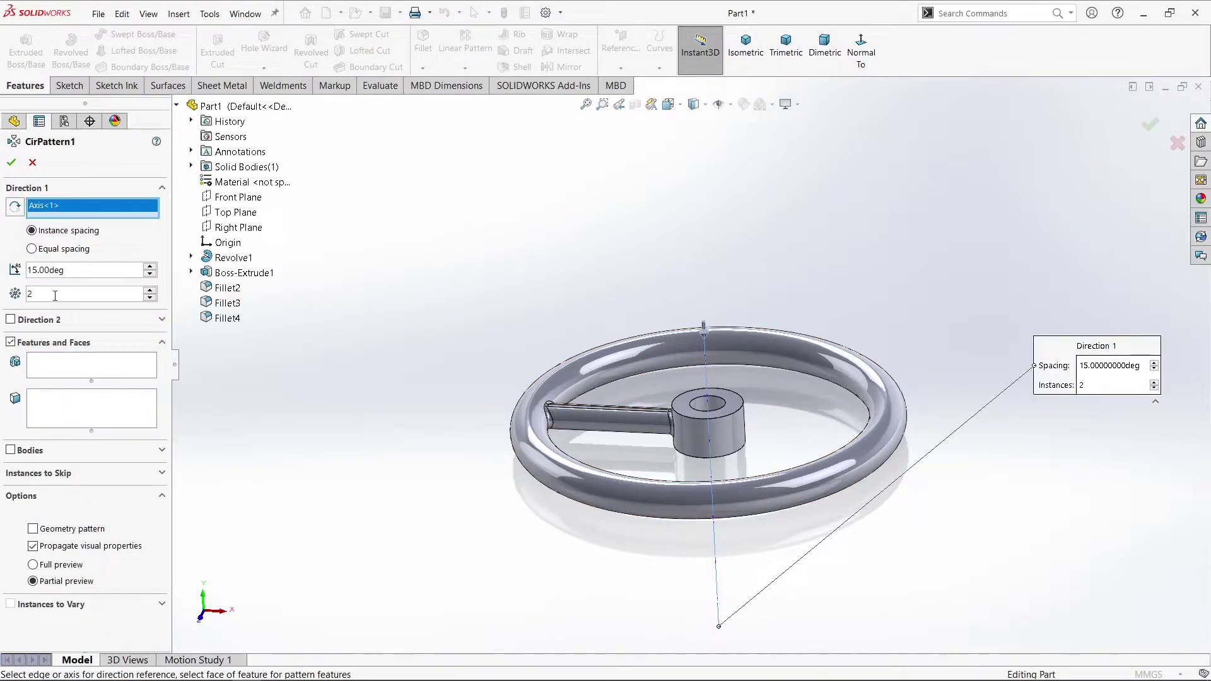
Pattern the spoke extrusion Boss-Extrude1 with Fillet2, Fillet3 and Fillet4 as 4 equally spaced instances over 360 degrees
left_click(55, 363)
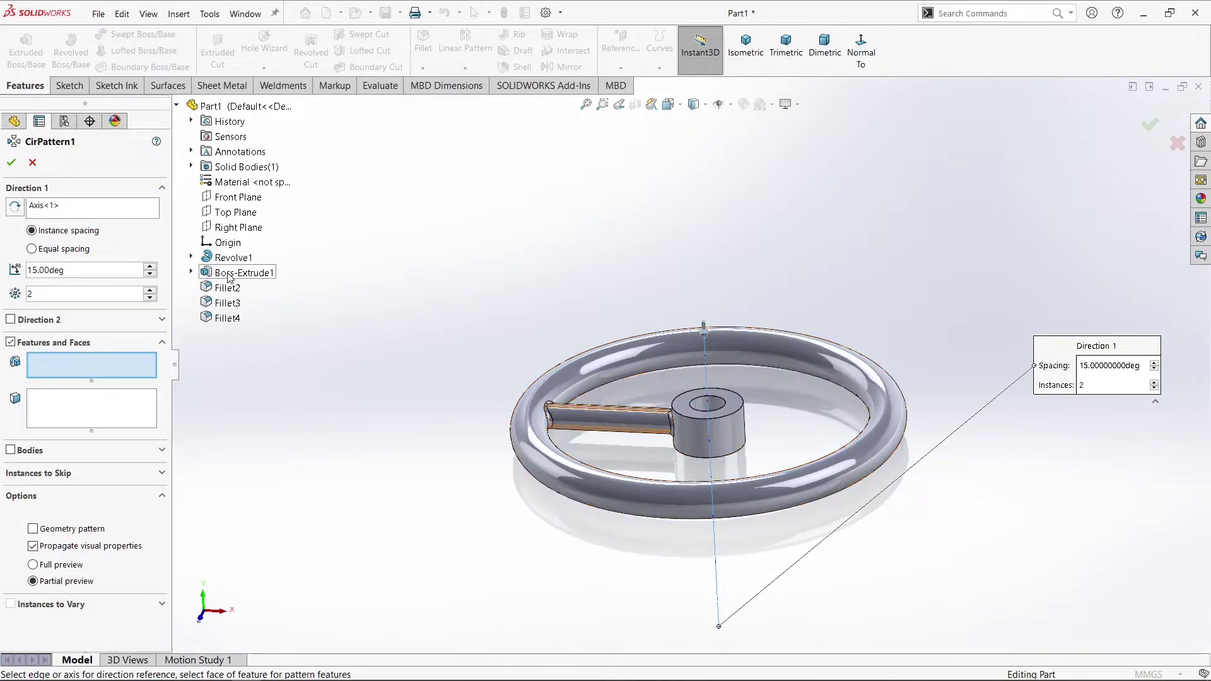
left_click(229, 273)
middle_click_drag(352, 330, 347, 399)
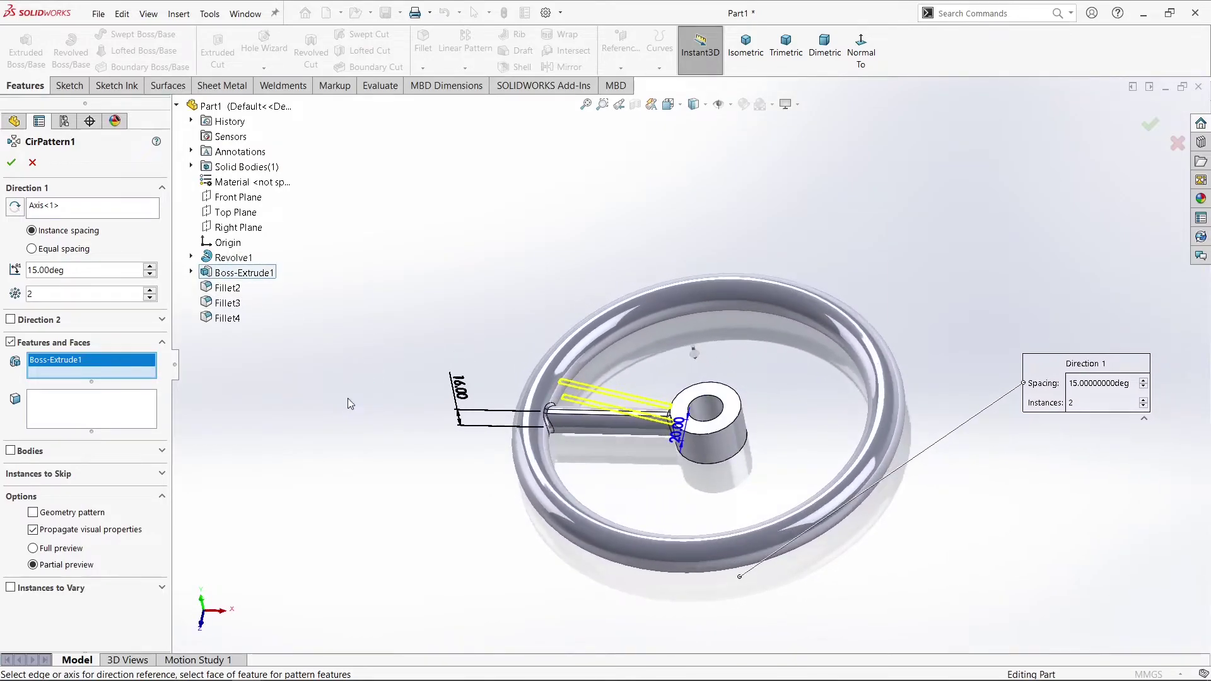
left_click(226, 288)
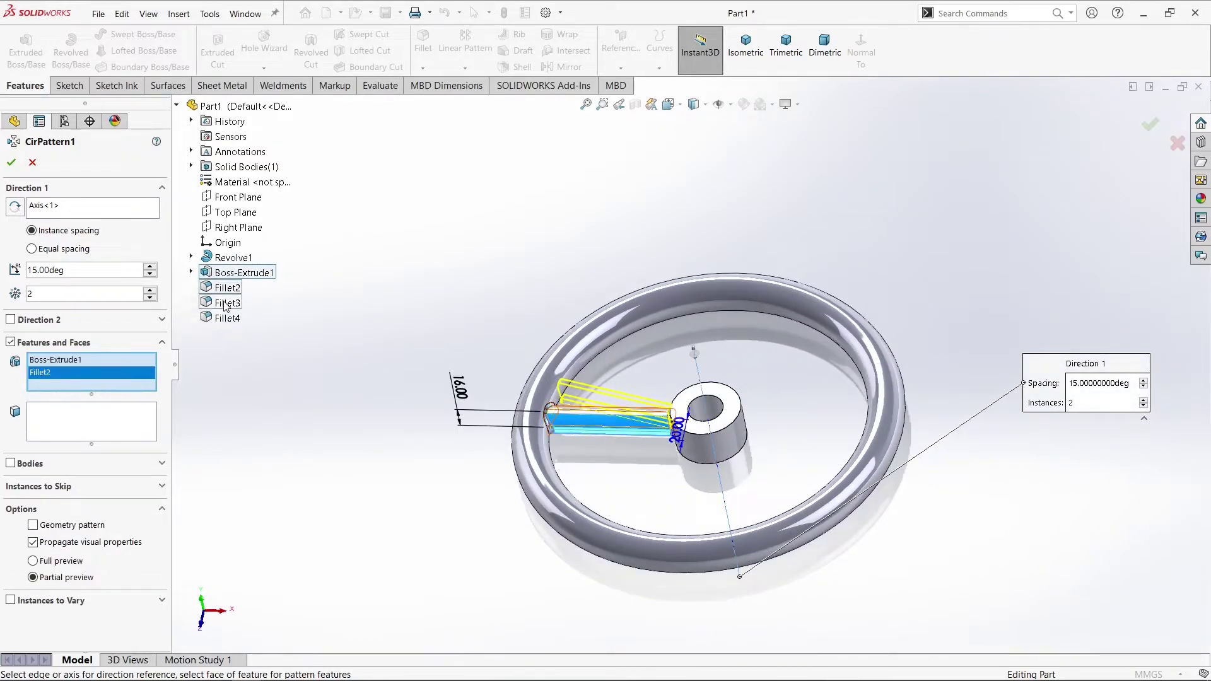
left_click(225, 305)
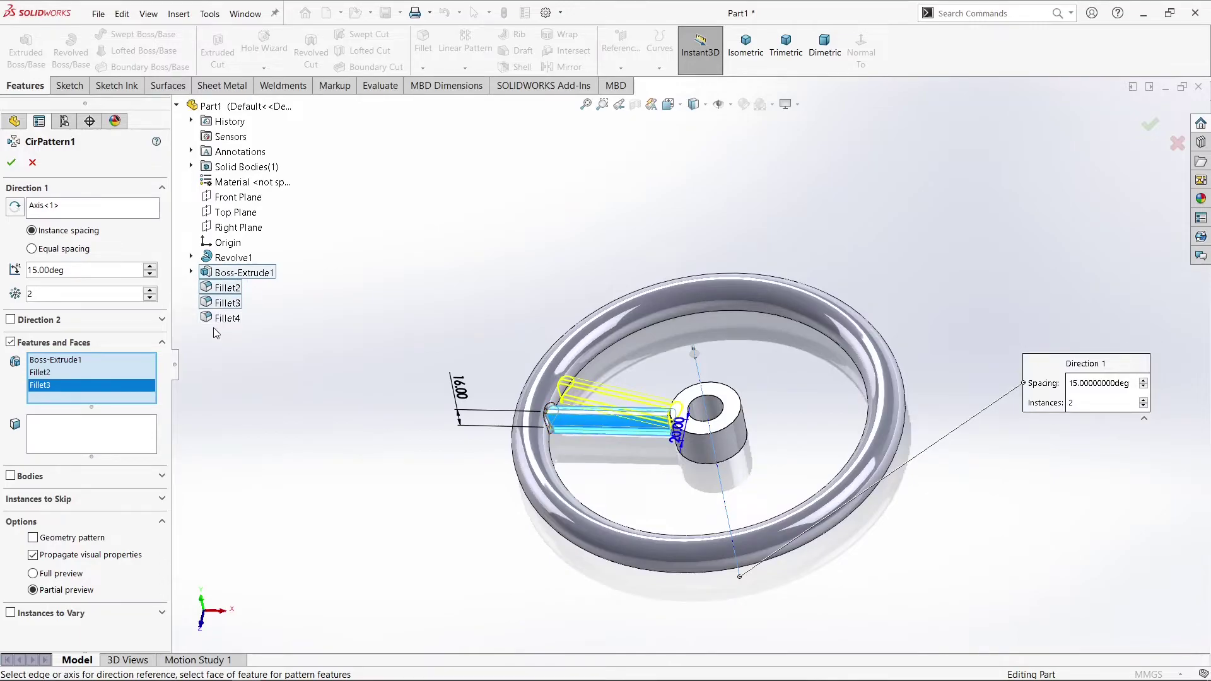
left_click(228, 319)
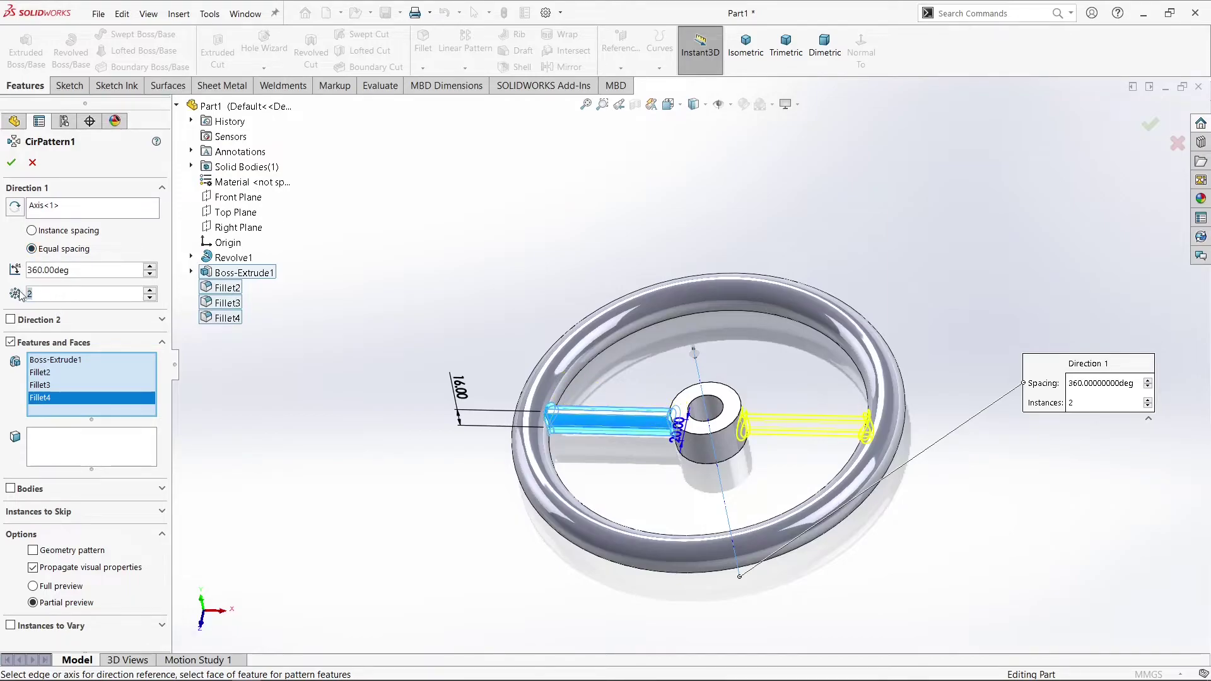
key("Return")
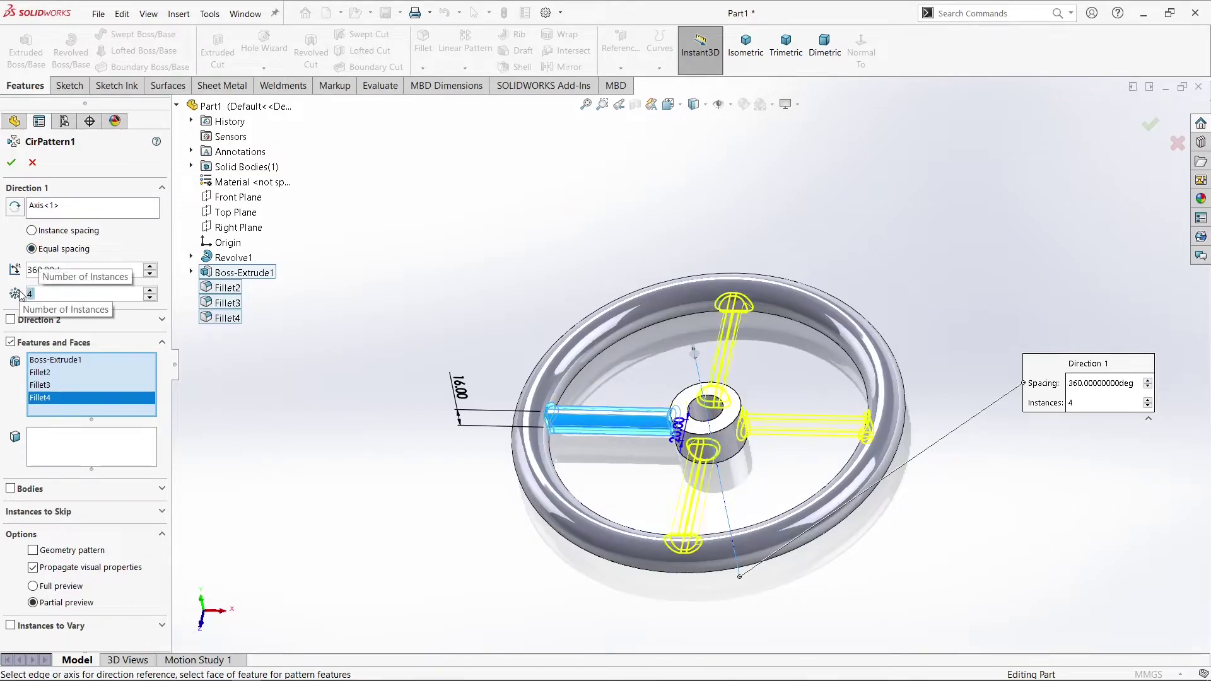
left_click(7, 164)
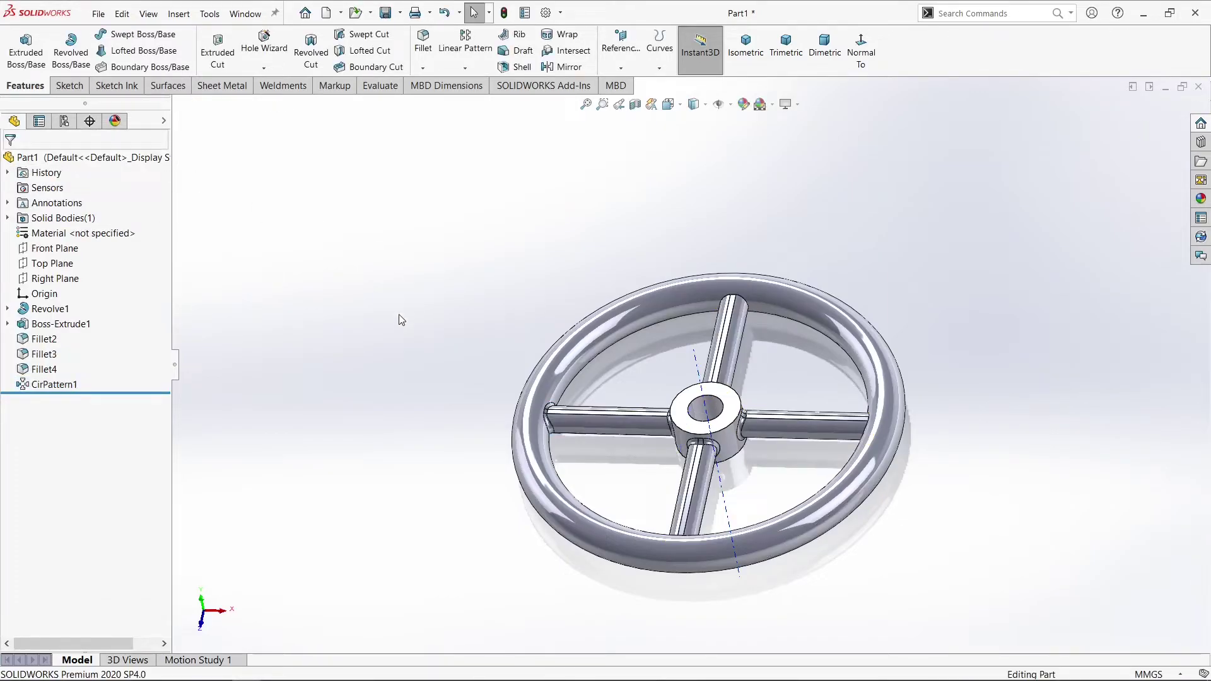
Edit the circular pattern of the spoke to turn on the Geometry pattern option
middle_click_drag(402, 334, 333, 375)
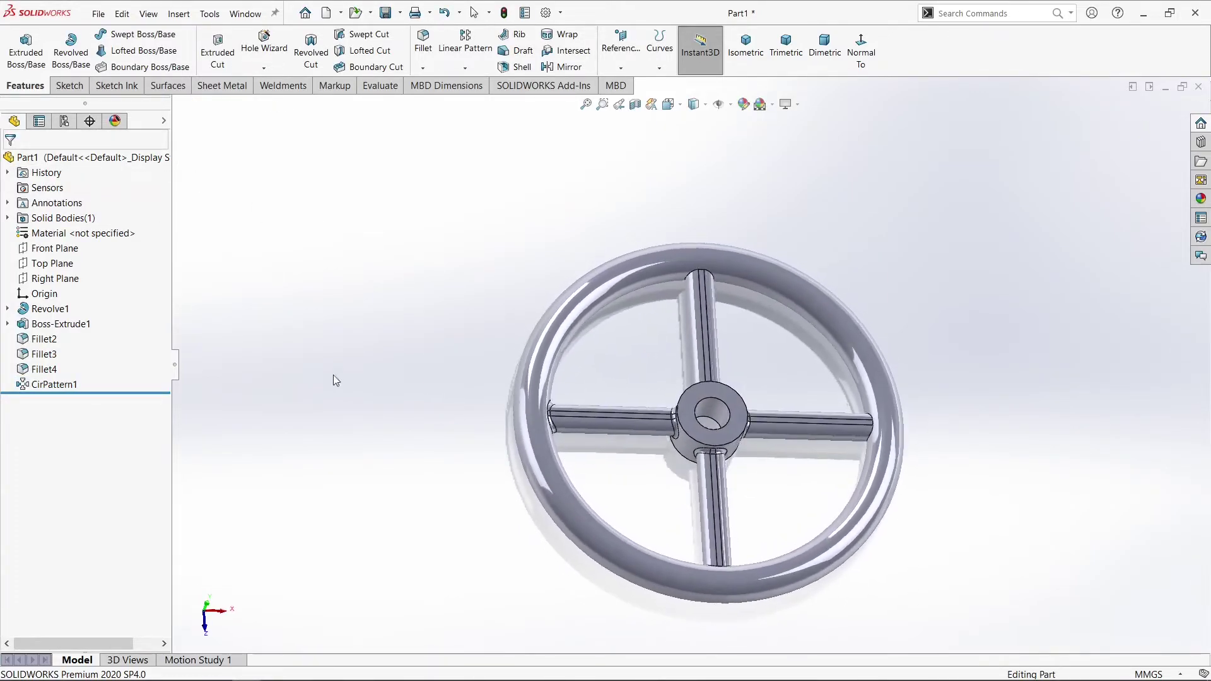
left_click(47, 386)
left_click(56, 347)
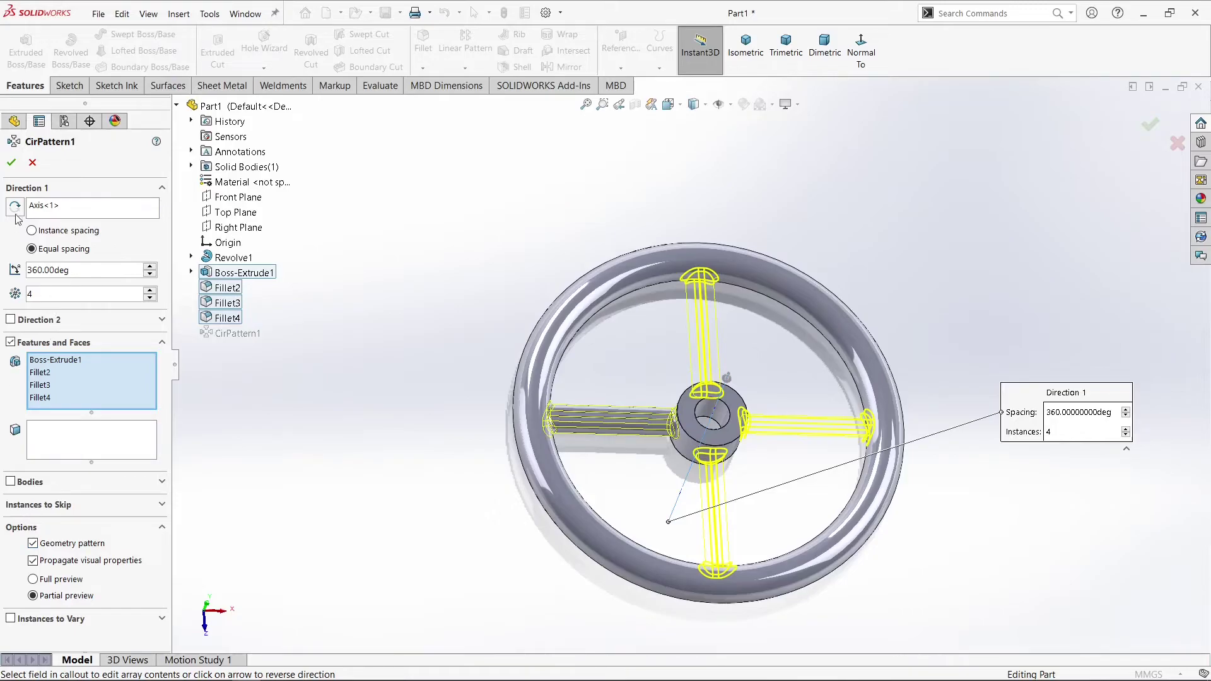
left_click(11, 164)
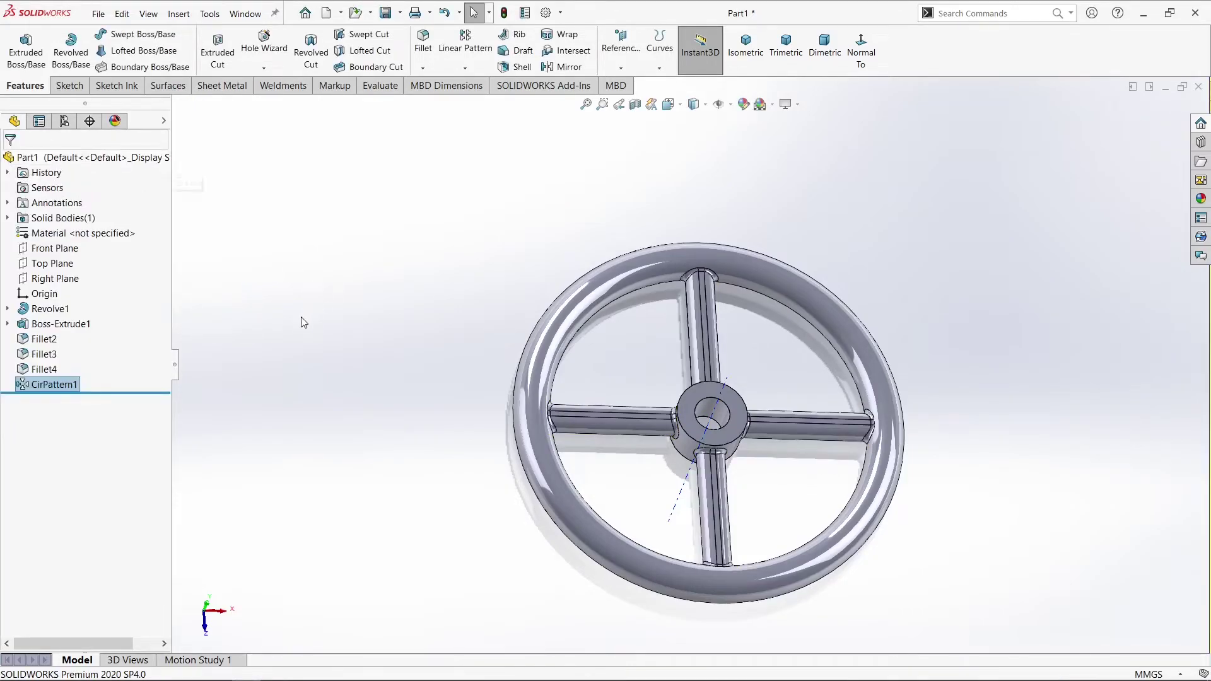
Hide the temporary axes of the handwheel
middle_click_drag(333, 368, 664, 361)
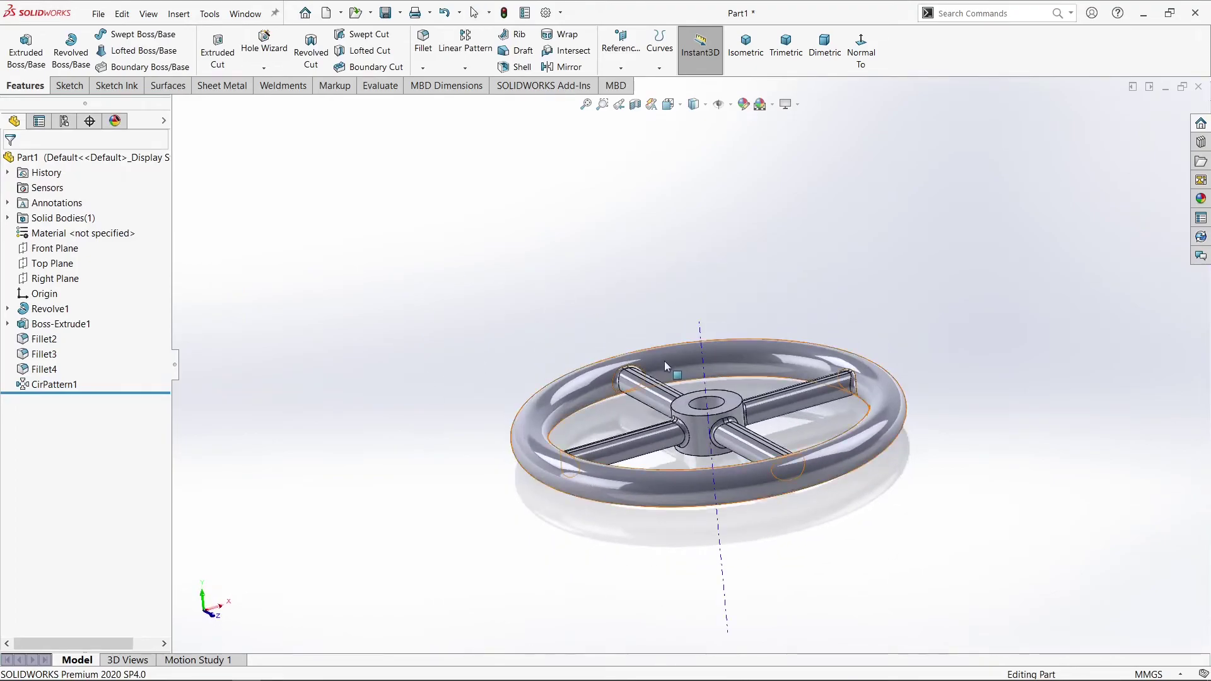
left_click(718, 105)
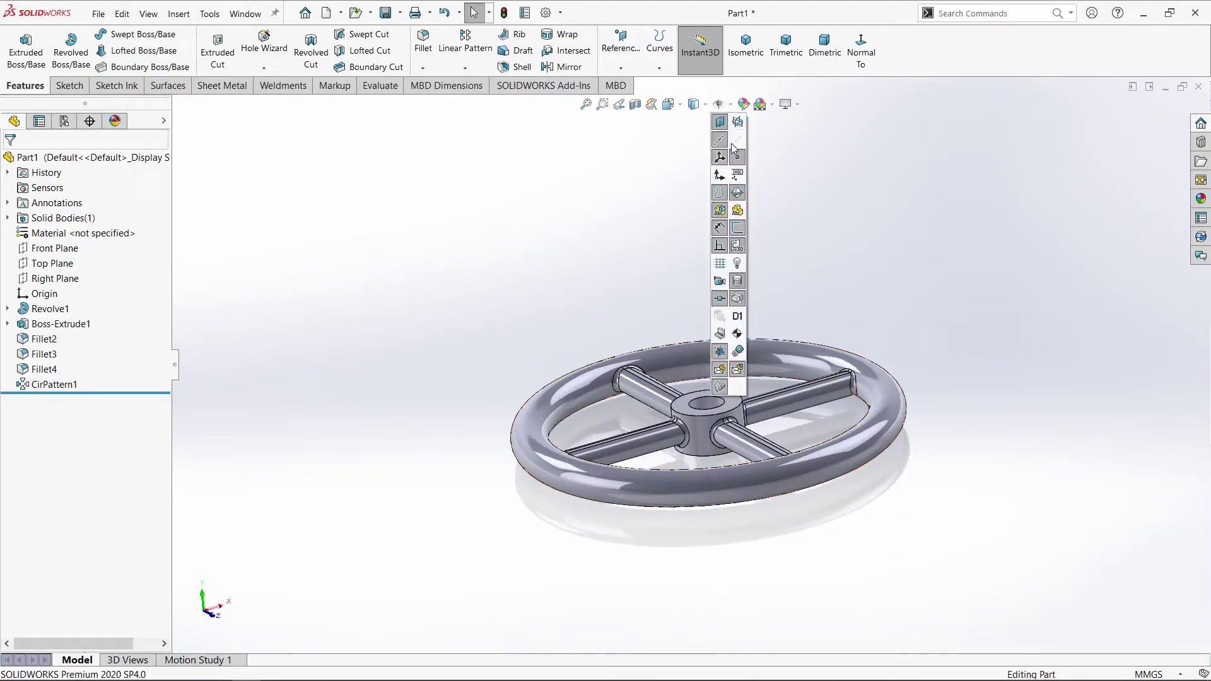
left_click(734, 140)
Start a sketch on the hub's top face and draw a center rectangle about 25 by 32 mm from the origin
mouse_move(605, 184)
middle_mouse_down()
mouse_move(632, 243)
mouse_move(597, 214)
mouse_move(608, 230)
mouse_move(513, 358)
mouse_move(751, 334)
middle_mouse_up()
scroll(608, 230, "down", 3)
left_click(753, 331)
left_click(751, 285)
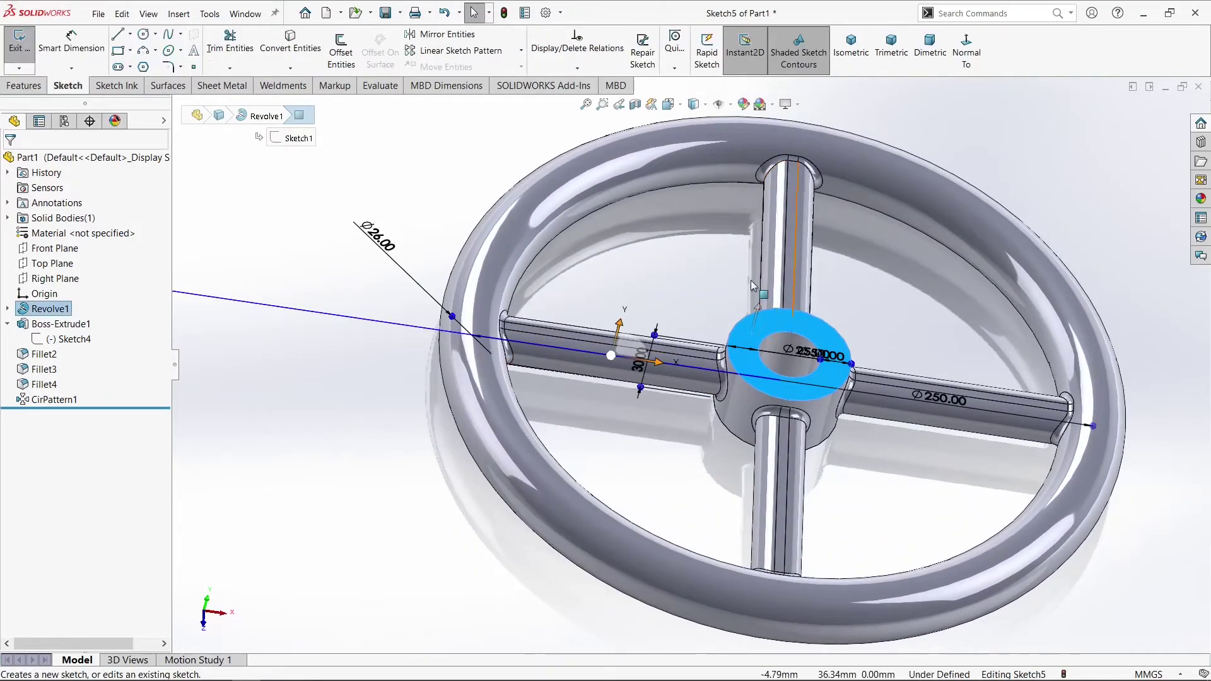
left_click(131, 51)
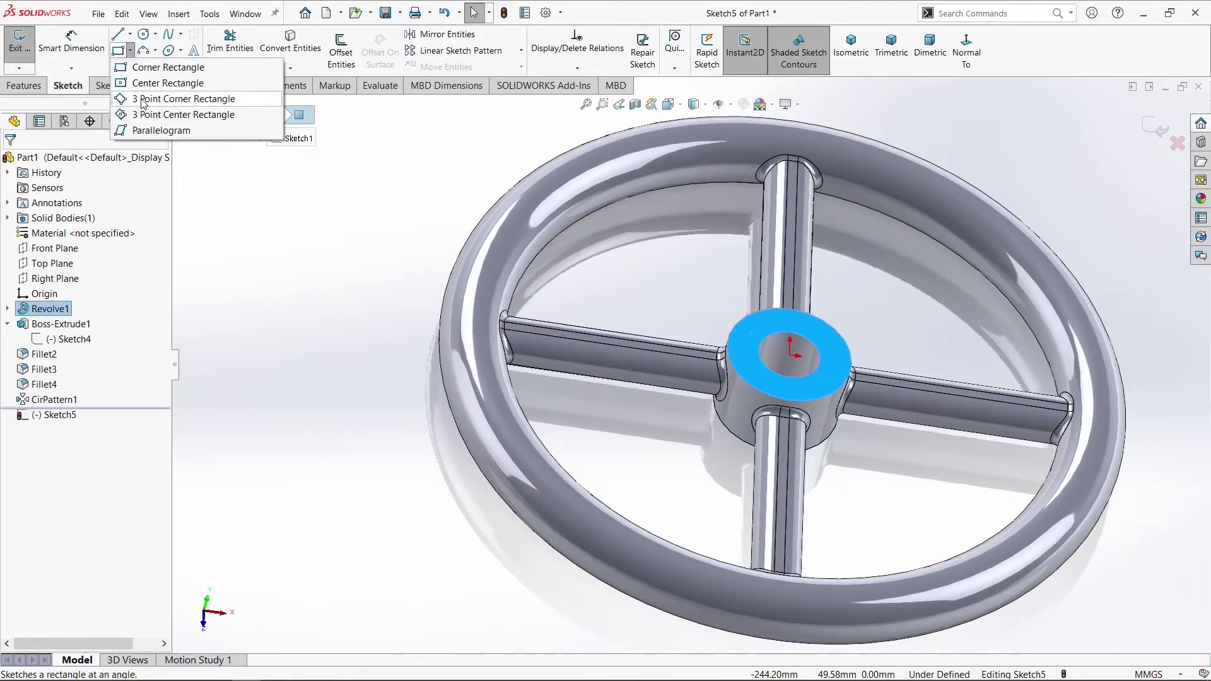
left_click(158, 78)
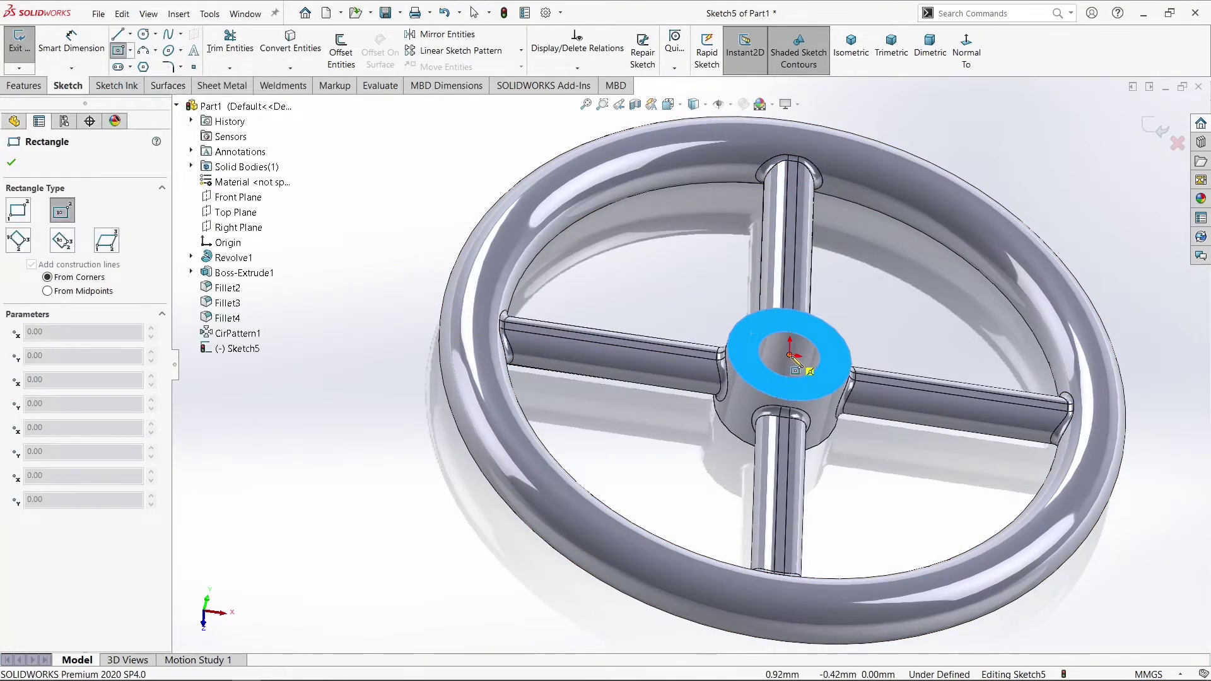
left_click(790, 354)
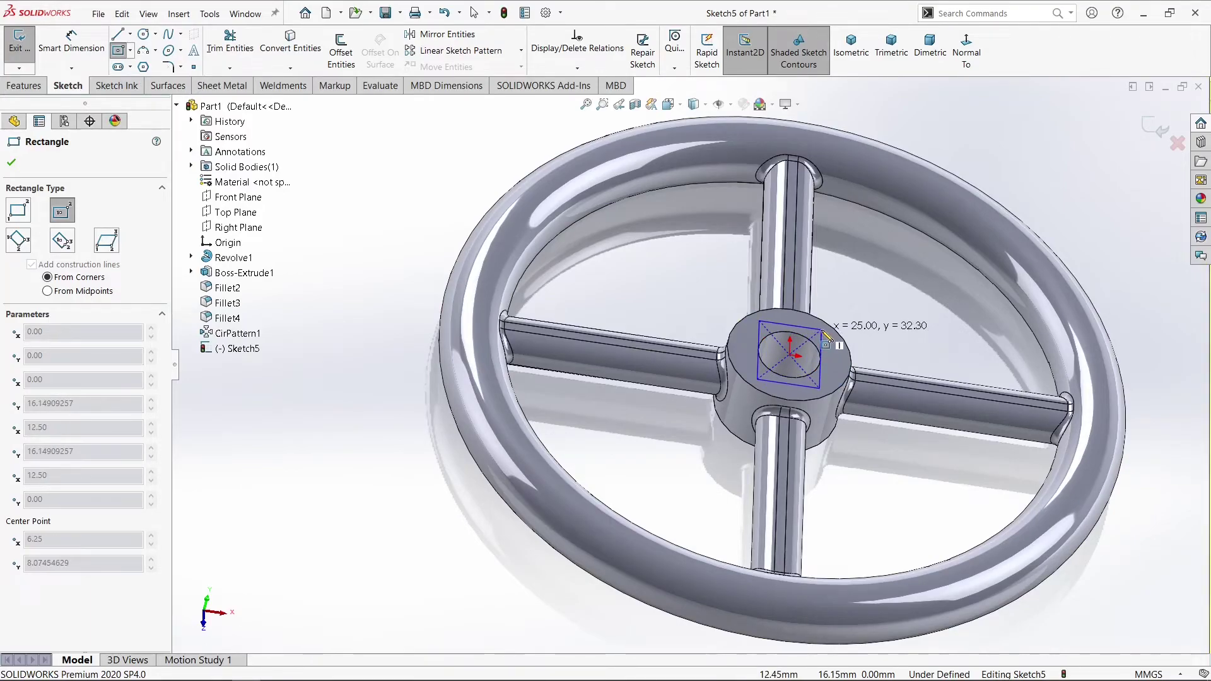
left_click(822, 332)
right_click(822, 331)
left_click(840, 342)
Add an equal relation between two adjacent sides of the rectangle on the hub
middle_click_drag(829, 317, 796, 333)
left_click(781, 332)
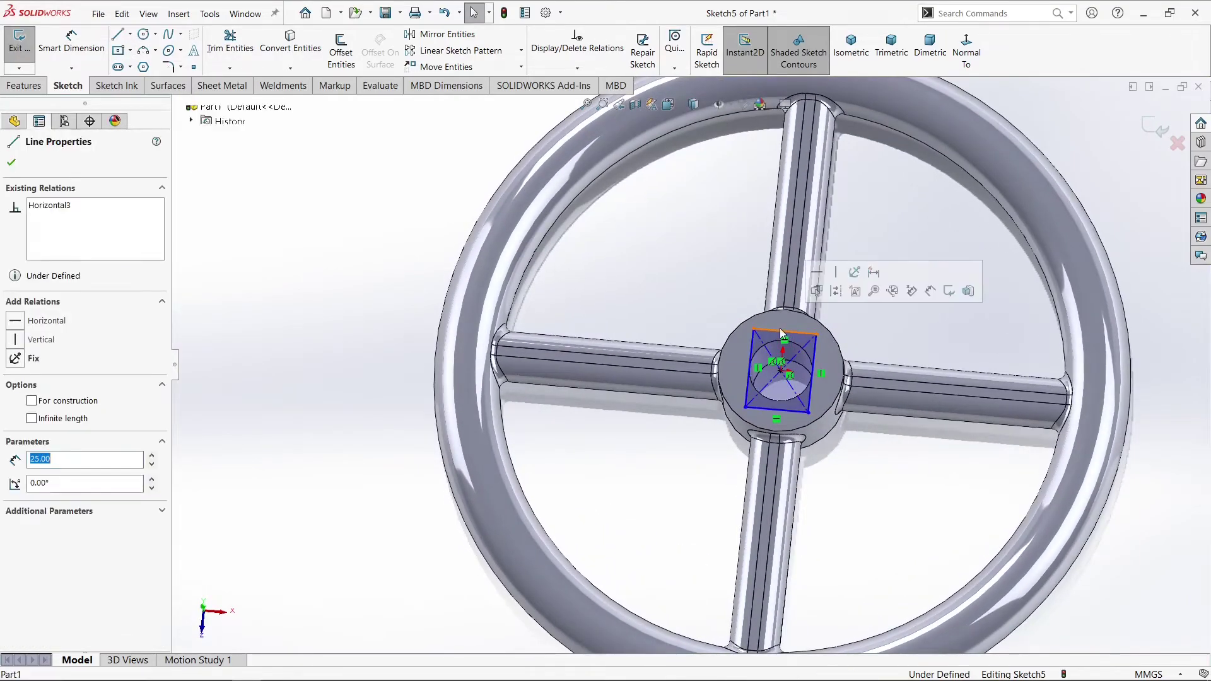
left_click(813, 363, "ctrl")
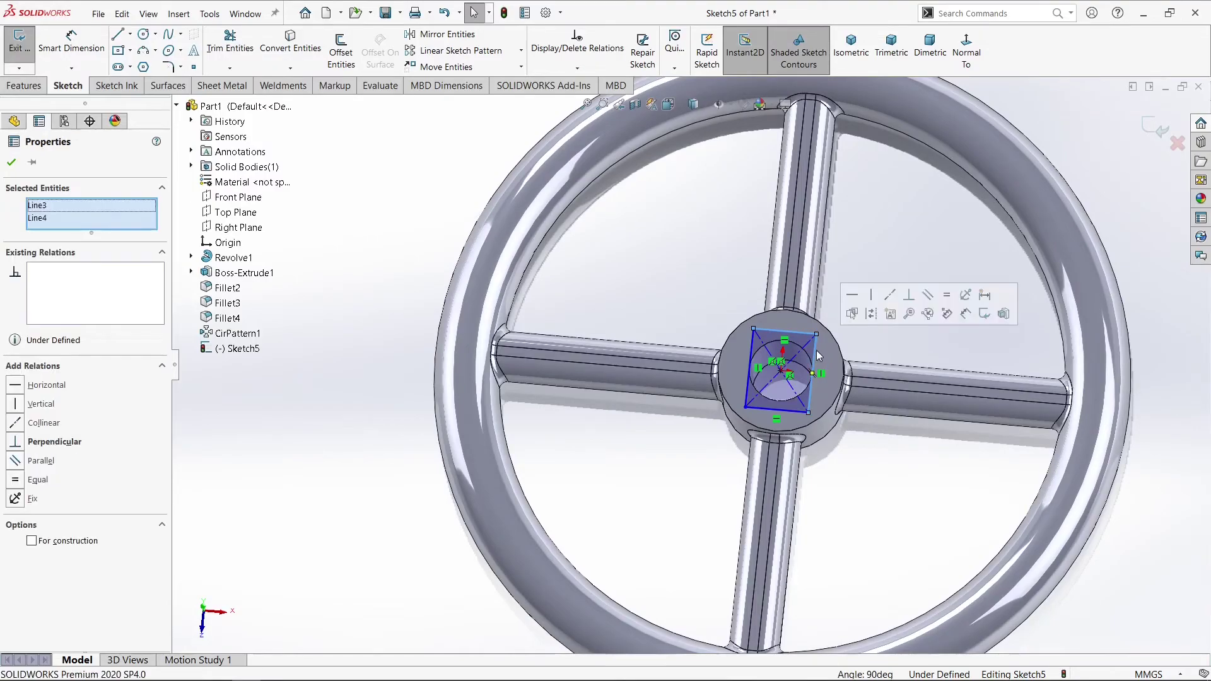
left_click(945, 299)
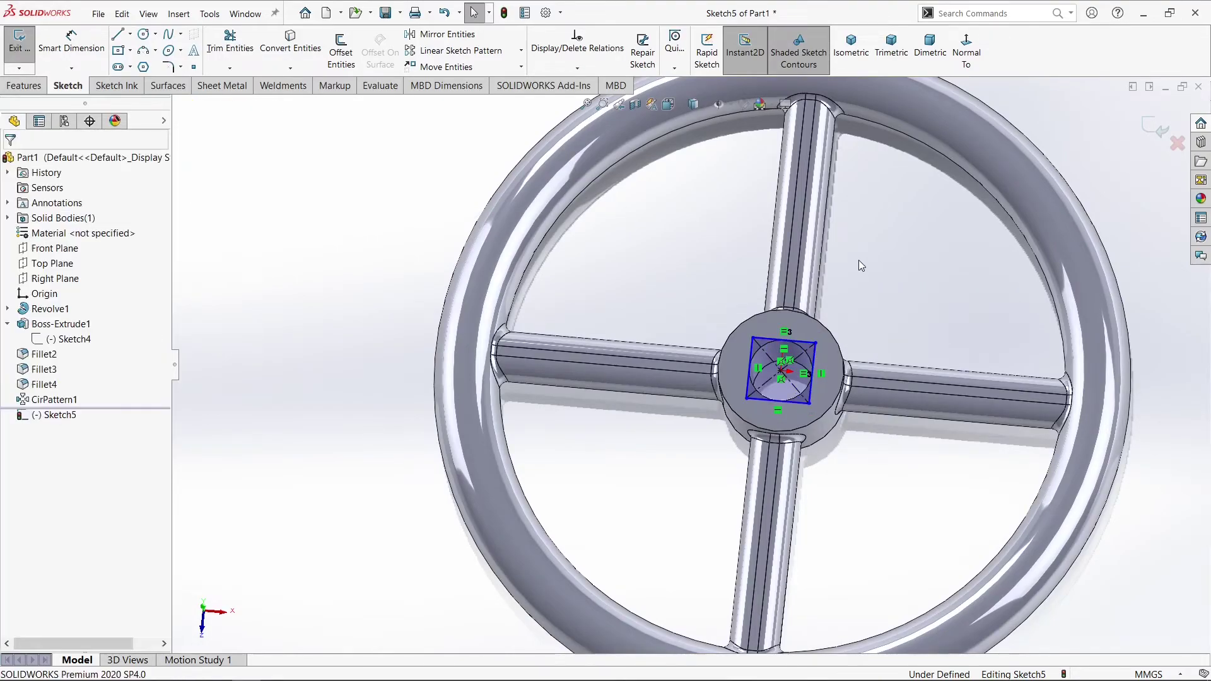
Dimension one side of the square on the hub as 25 mm
left_click(63, 33)
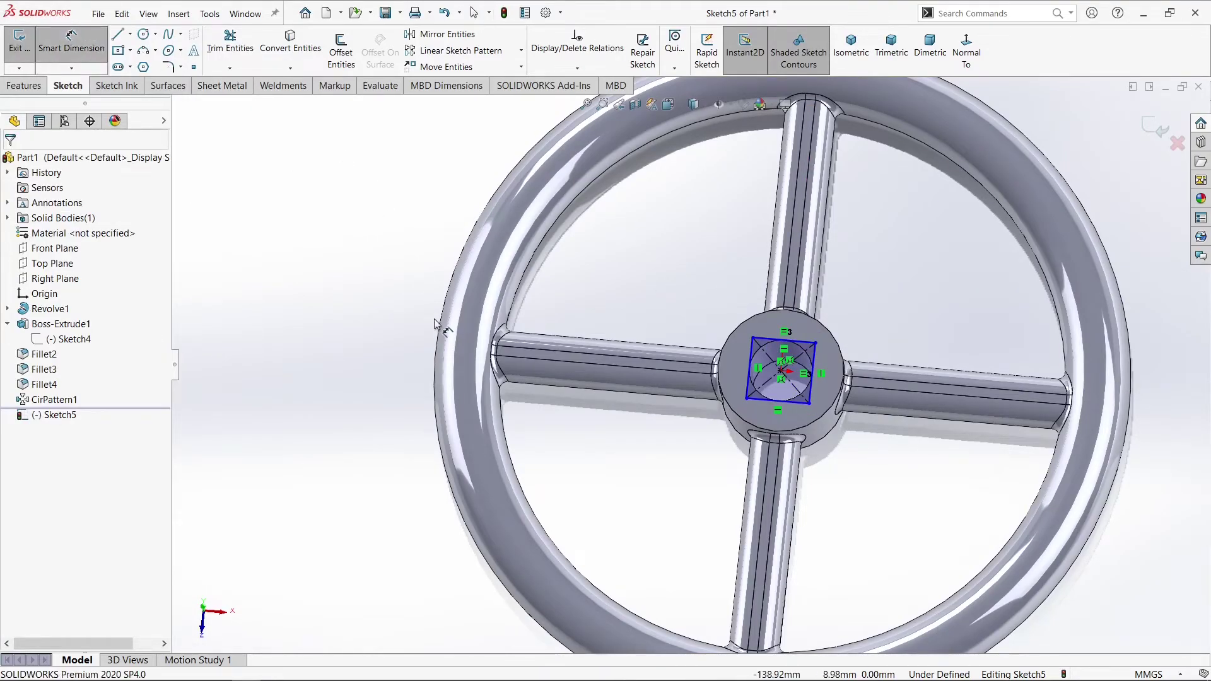
left_click(751, 354)
left_click(665, 361)
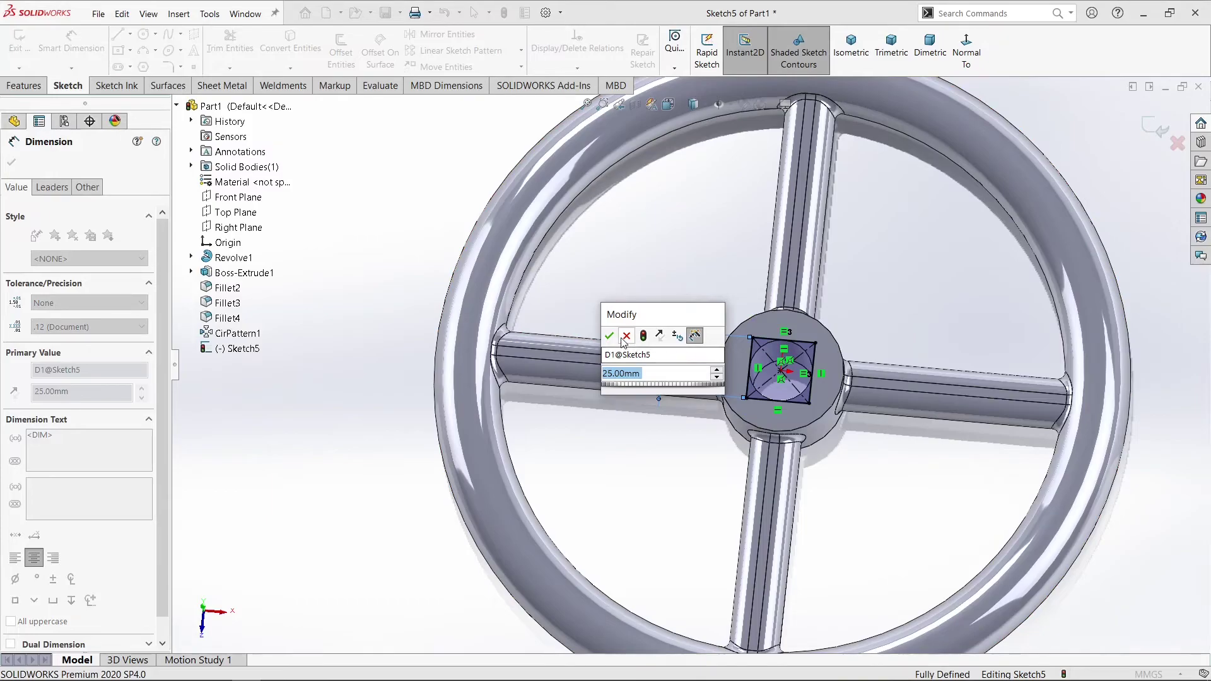
type("2")
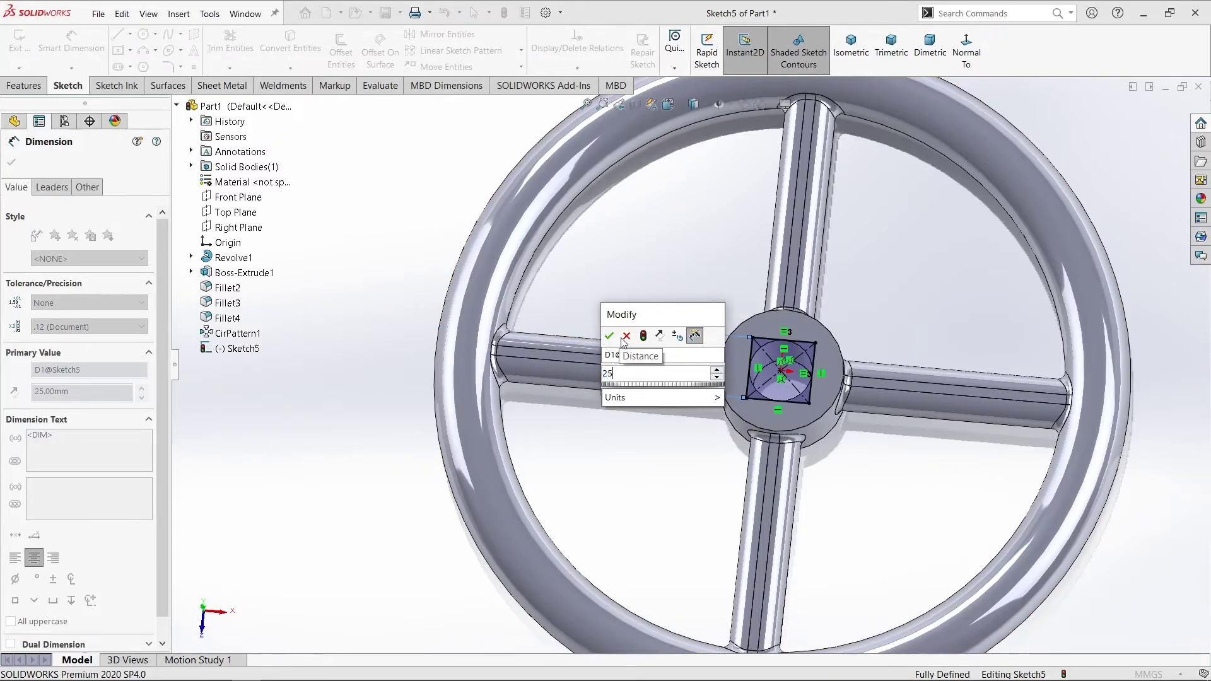
type("5")
left_click(610, 337)
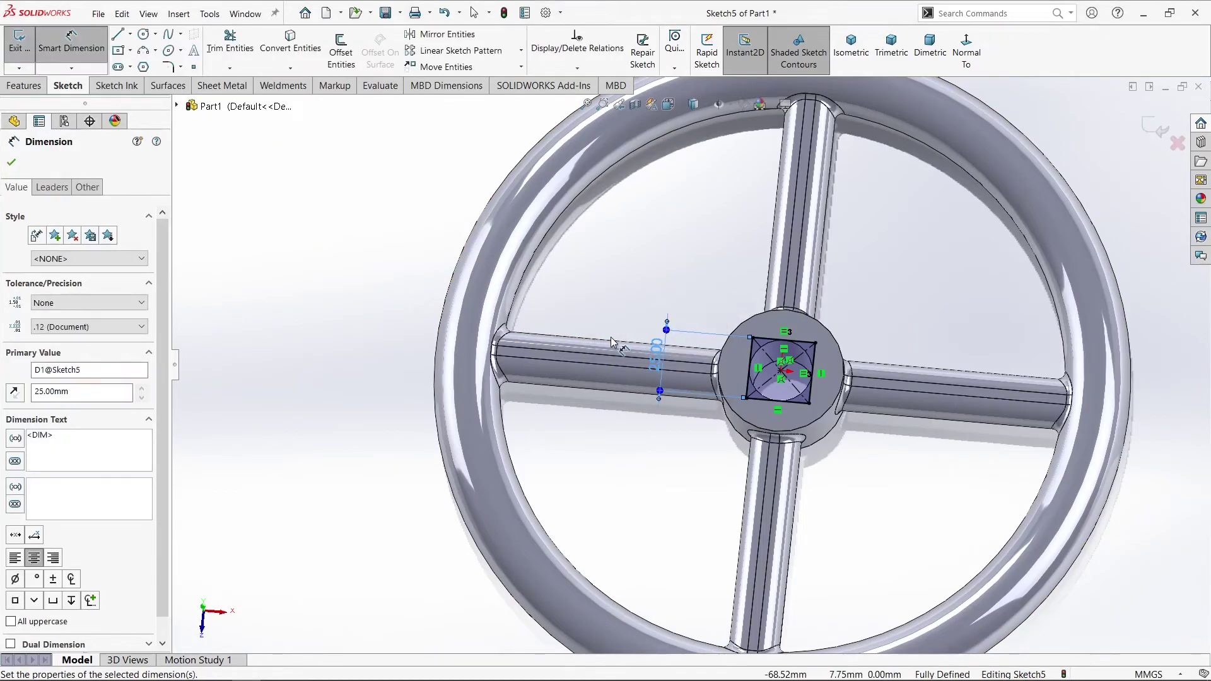
Cut the square profile through the hub with an extruded cut set to Through All
left_click(33, 88)
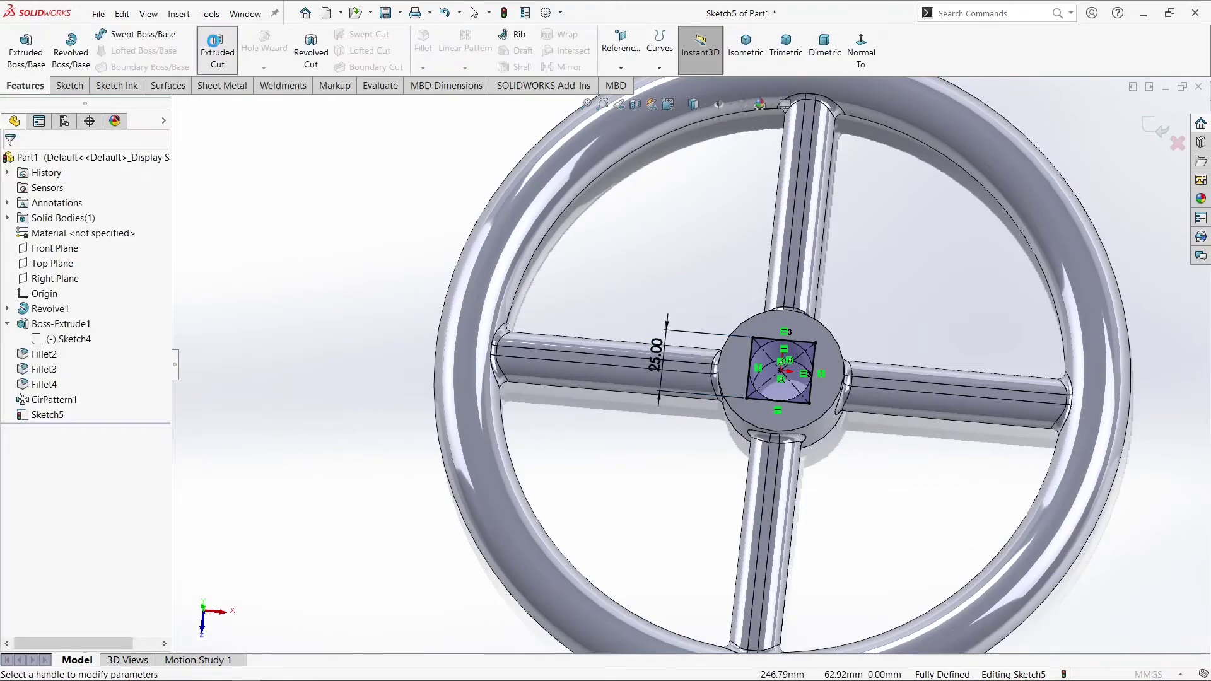
left_click(217, 47)
left_click(146, 251)
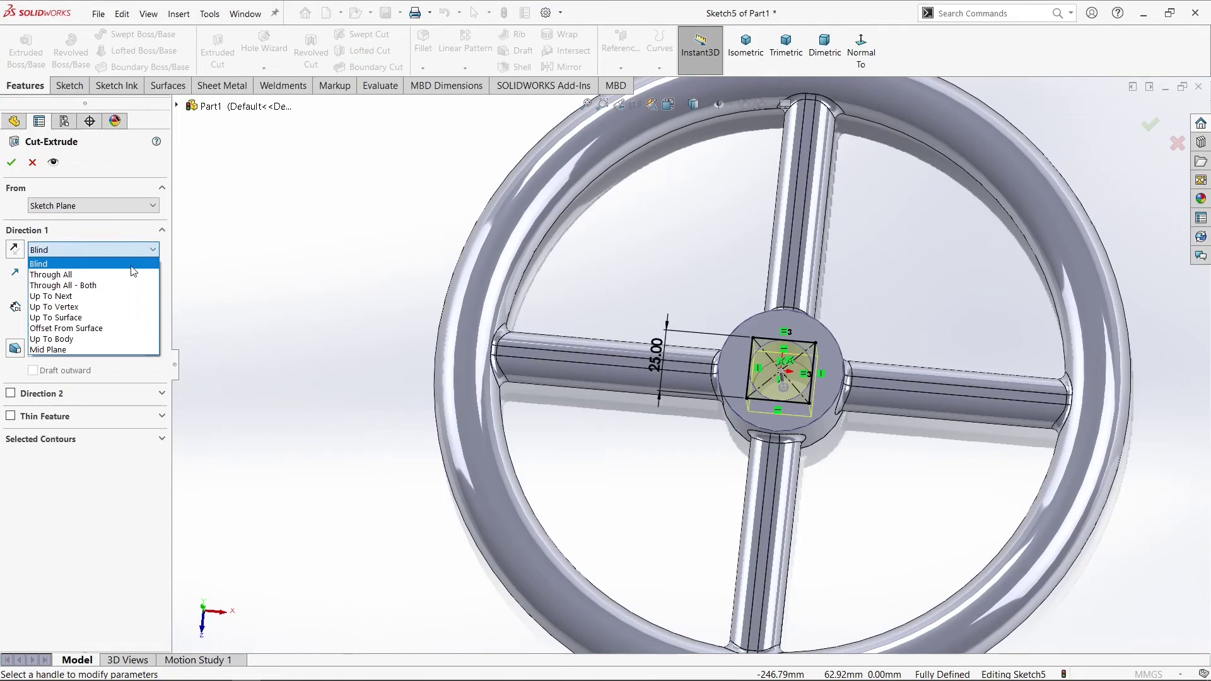
left_click(133, 274)
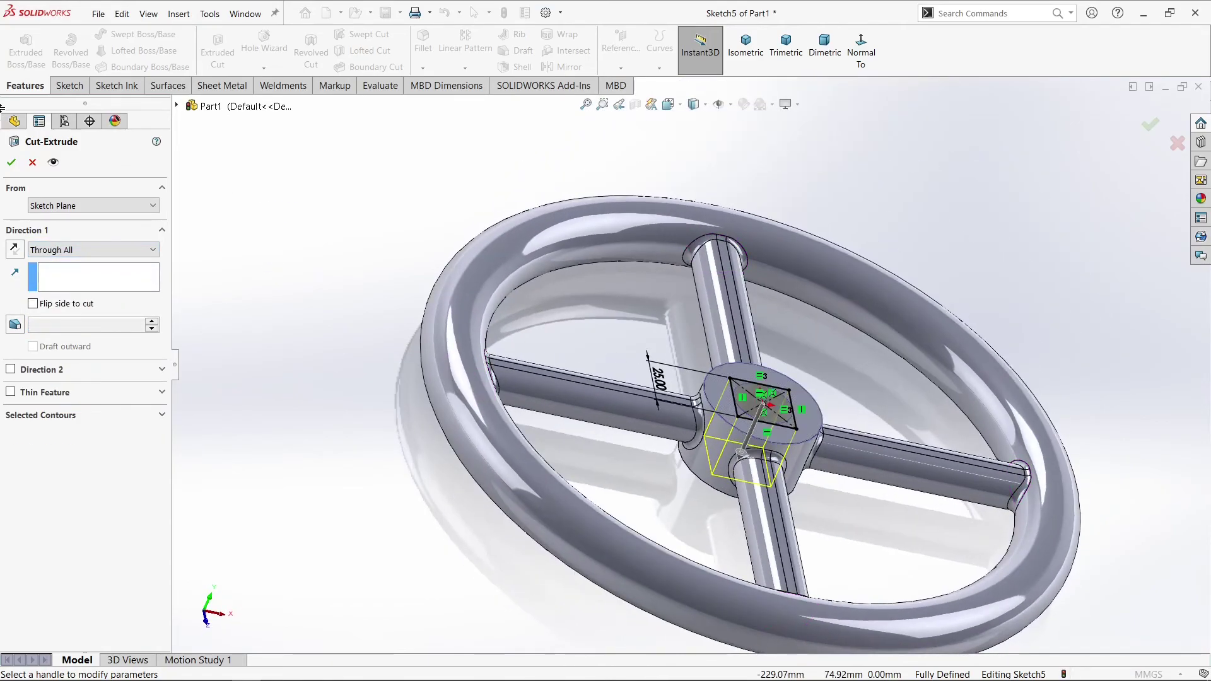
left_click(11, 164)
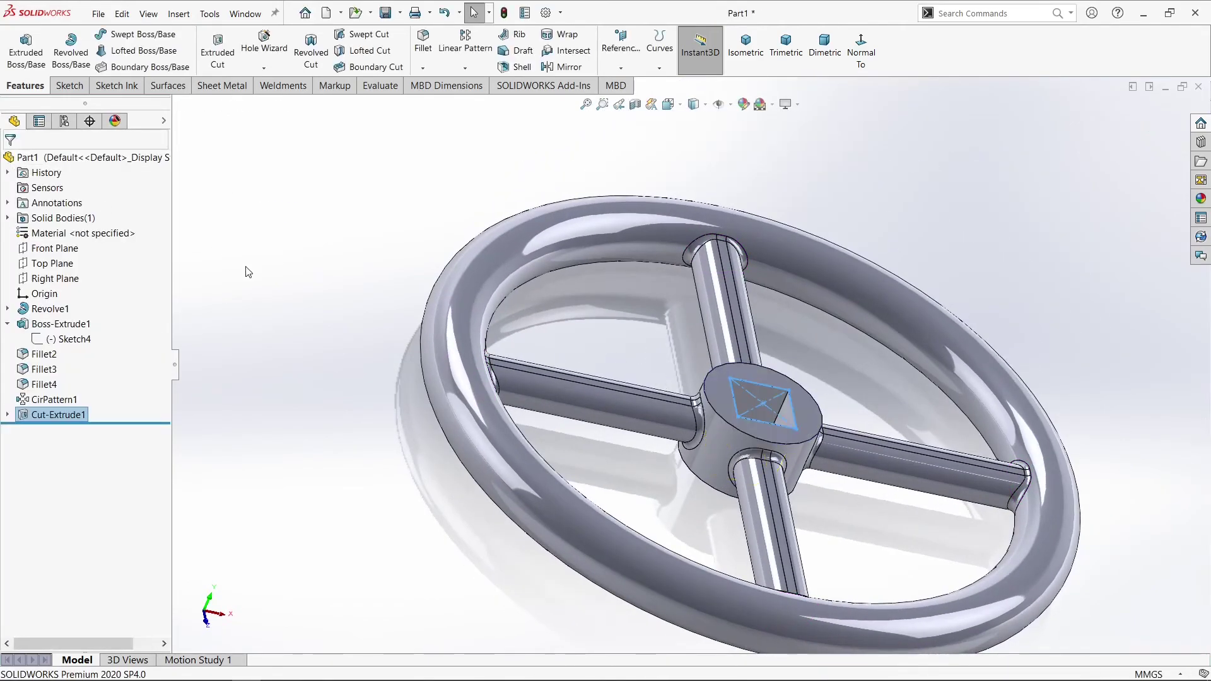
Display the handwheel with its square hub hole in the isometric view
middle_click_drag(302, 271, 713, 277)
left_click(754, 45)
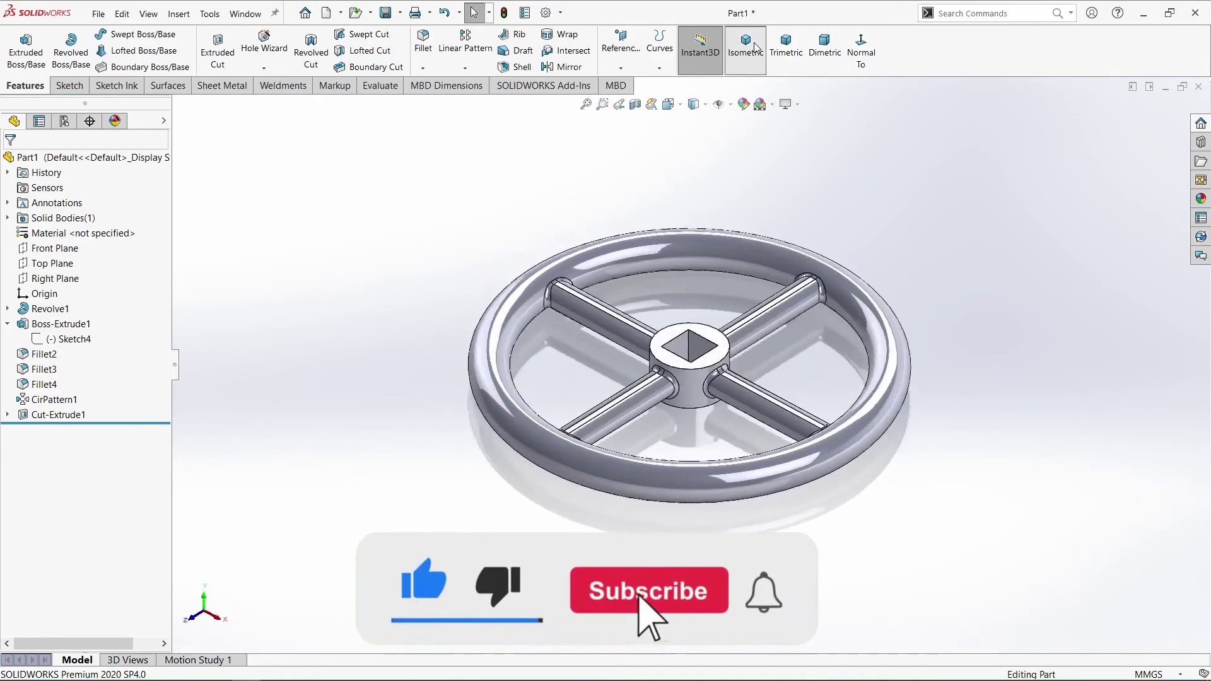
left_click(755, 47)
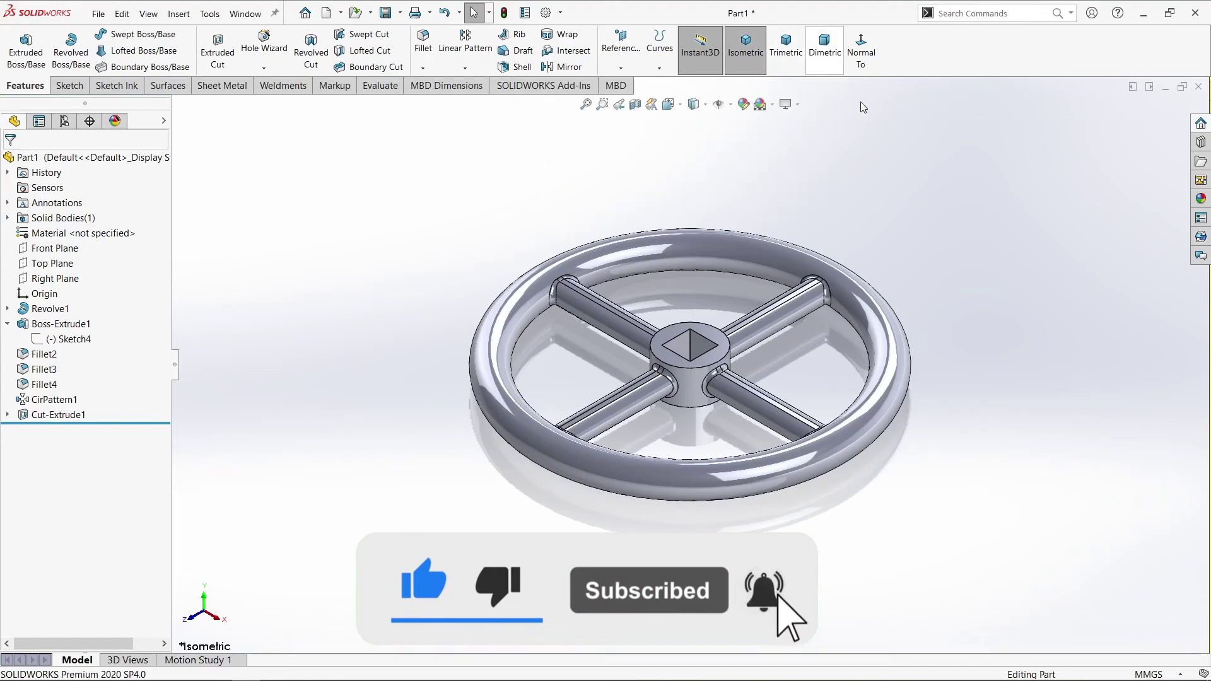